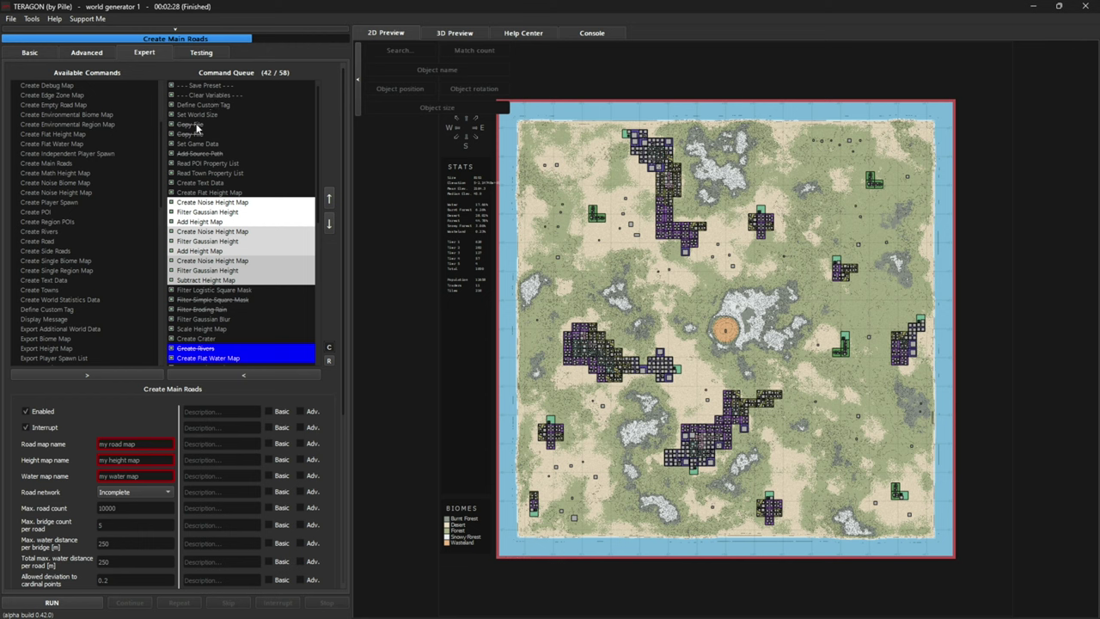
Step: Add an Import Height Map command to the command queue directly after Clear Variables
click(196, 125)
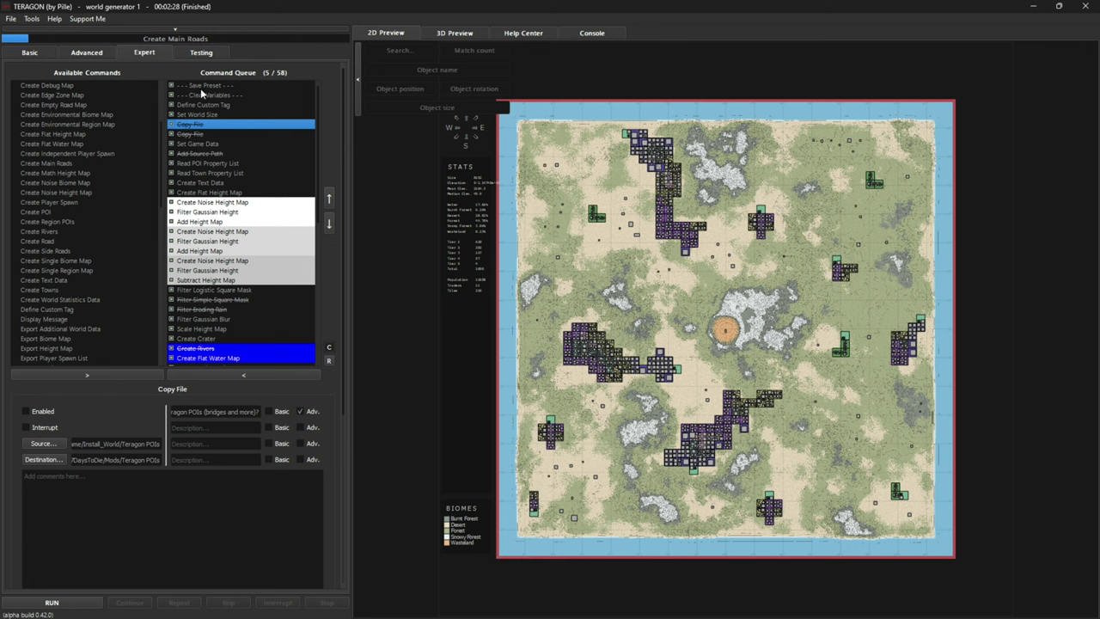
click(210, 94)
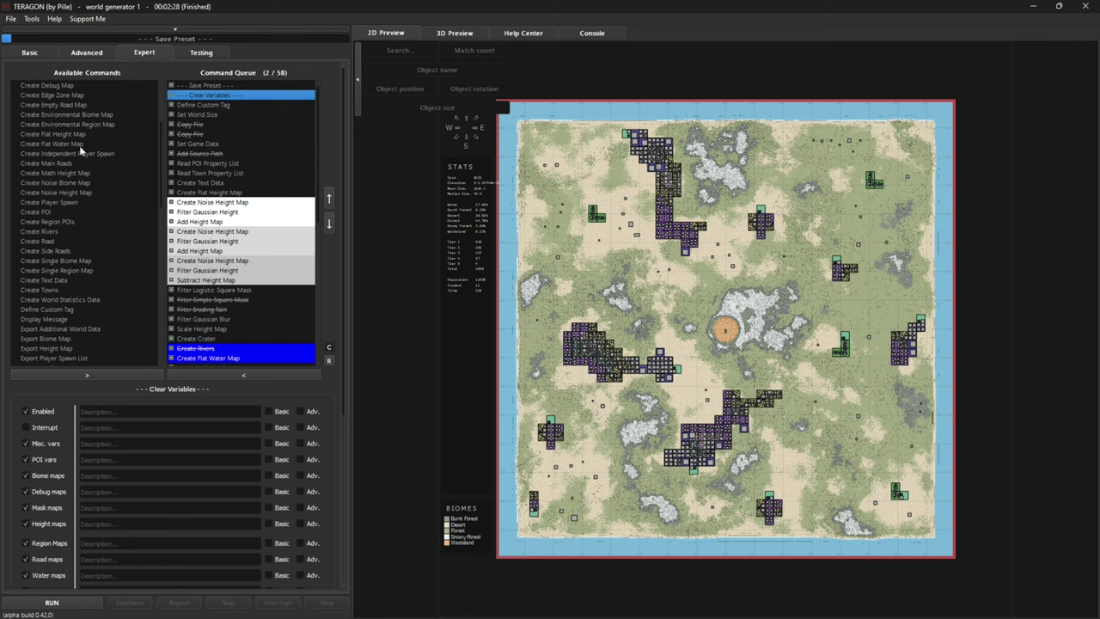
scroll(54, 174, down, 10)
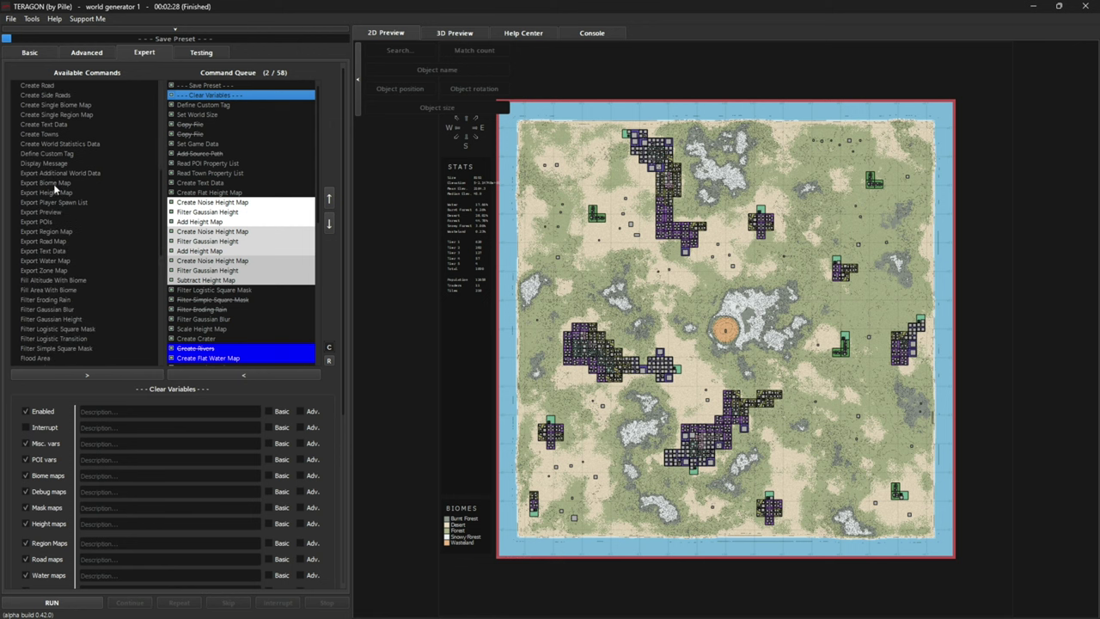
scroll(58, 175, down, 2)
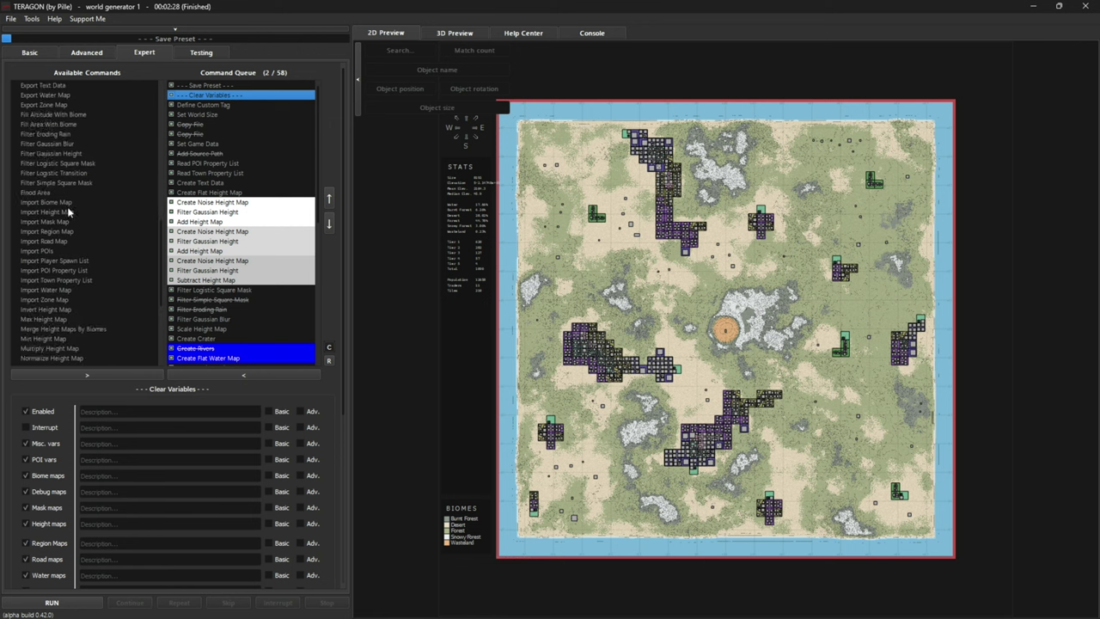
scroll(76, 205, down, 2)
click(65, 188)
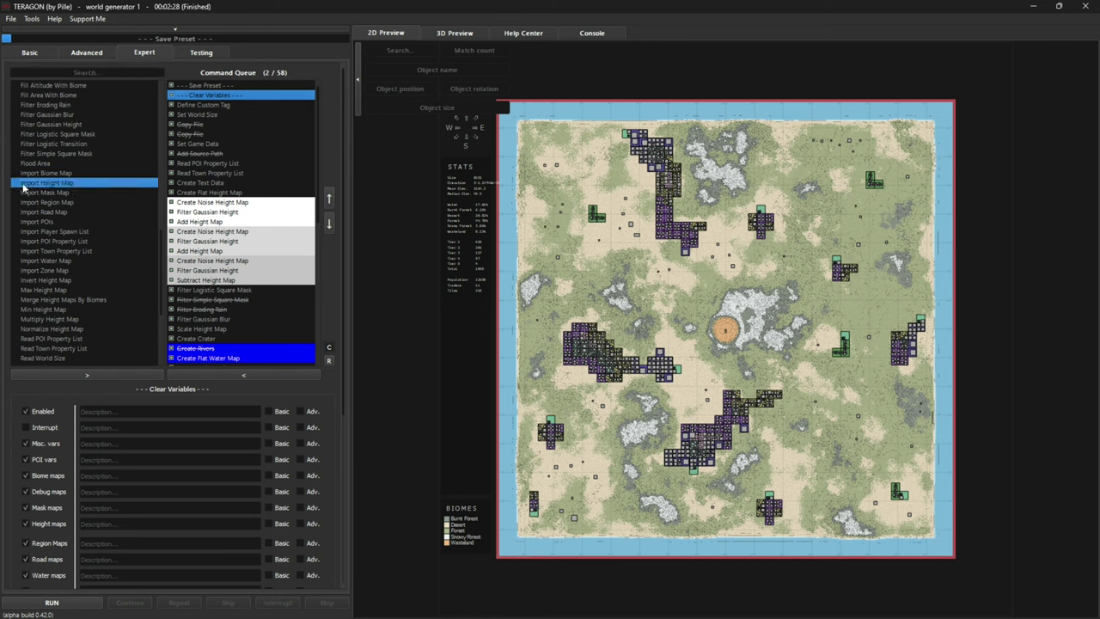
click(84, 372)
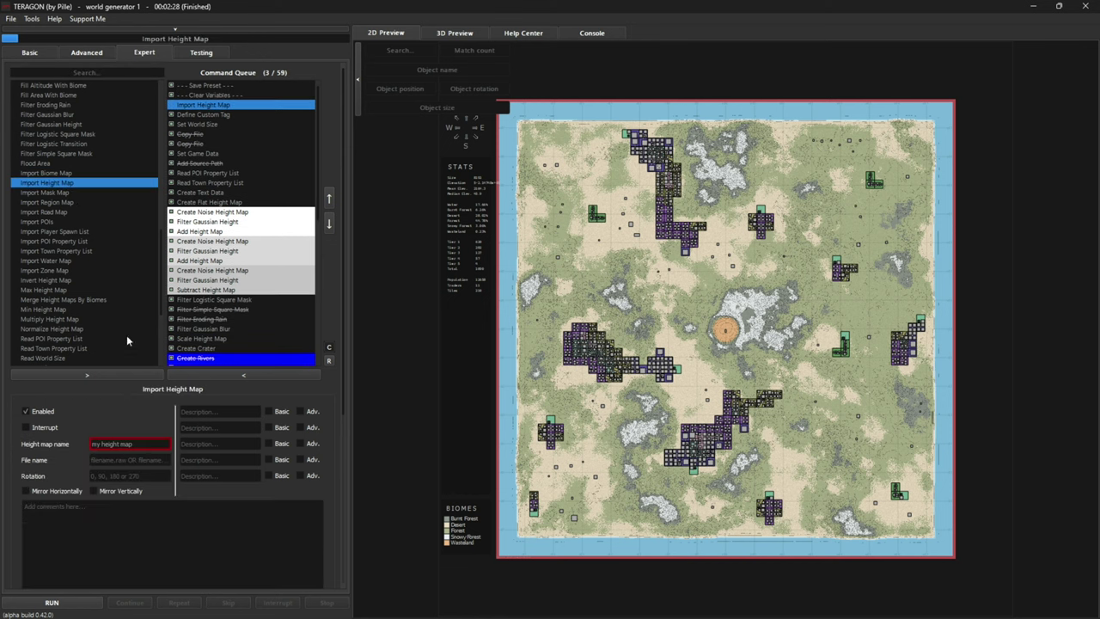
Step: Set the file name of the Import Height Map command to 8KgenHM.png
click(206, 106)
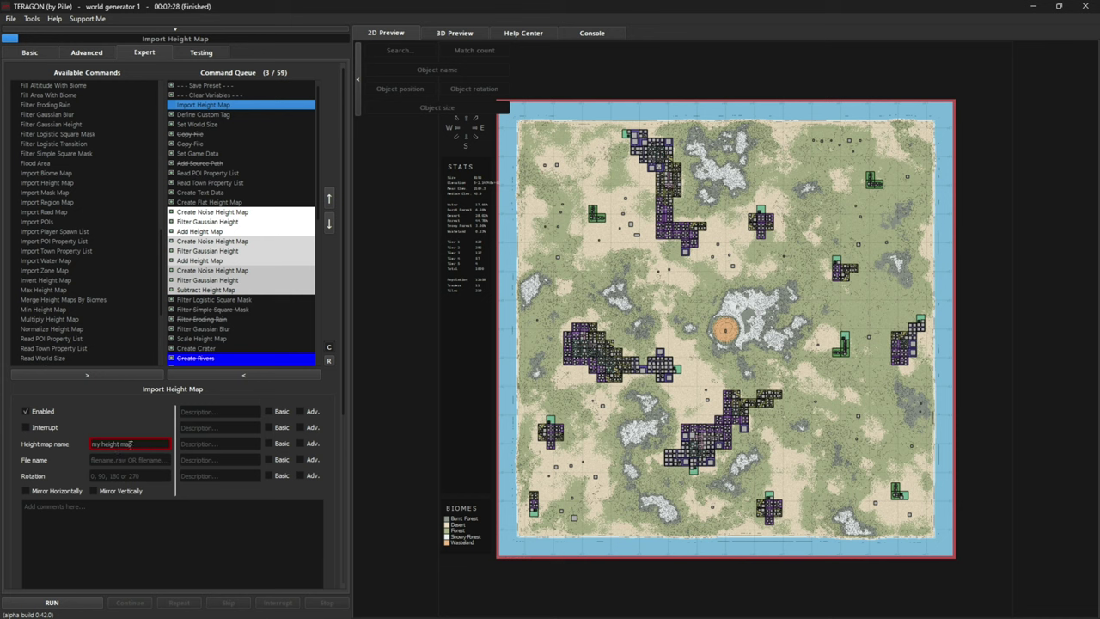
right_click(104, 460)
click(120, 520)
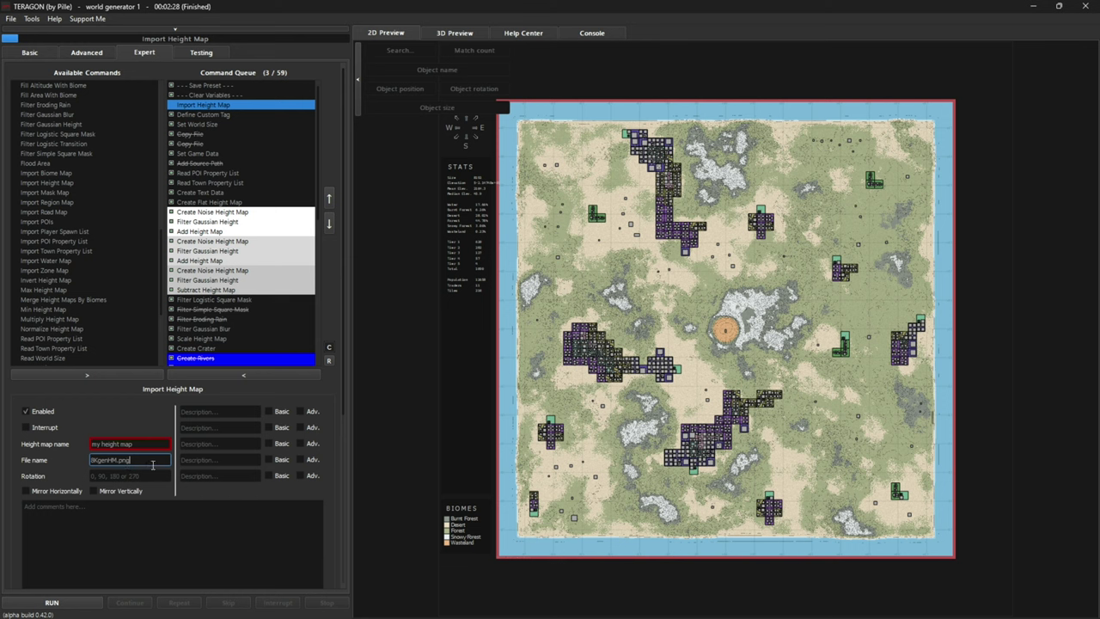
Step: Review the settings of the queued commands from Define Custom Tag through Add Source Path
click(237, 115)
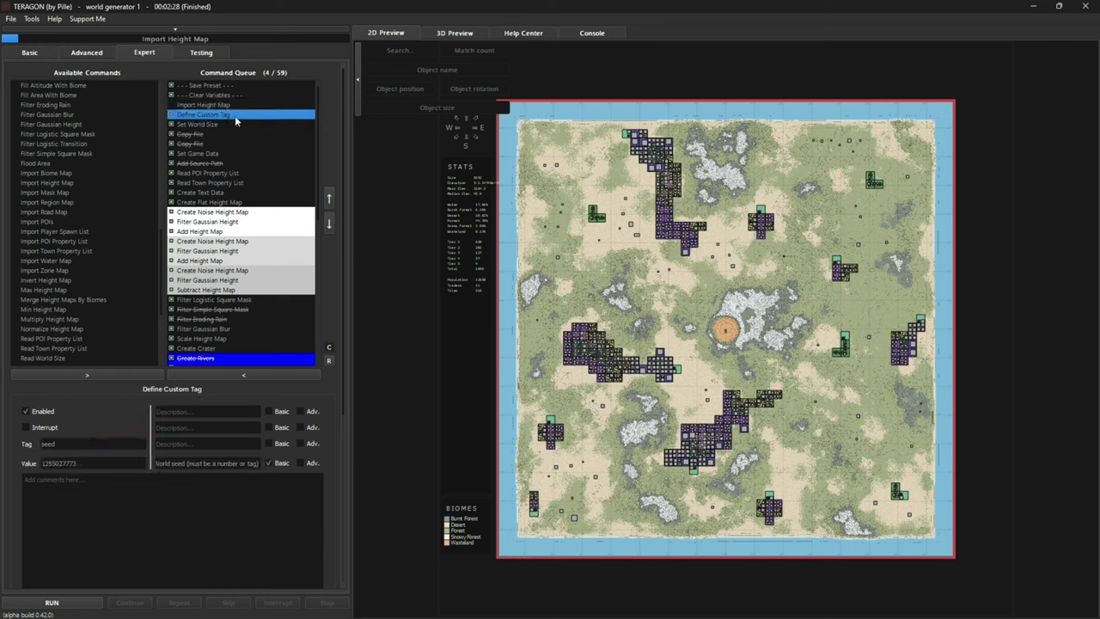
click(228, 124)
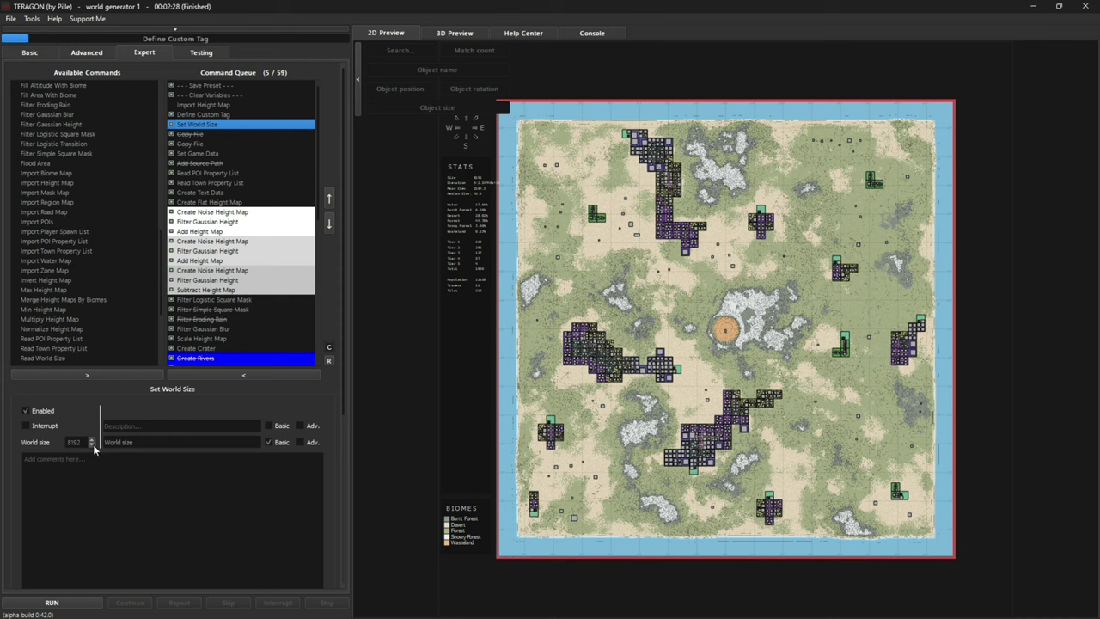
click(194, 135)
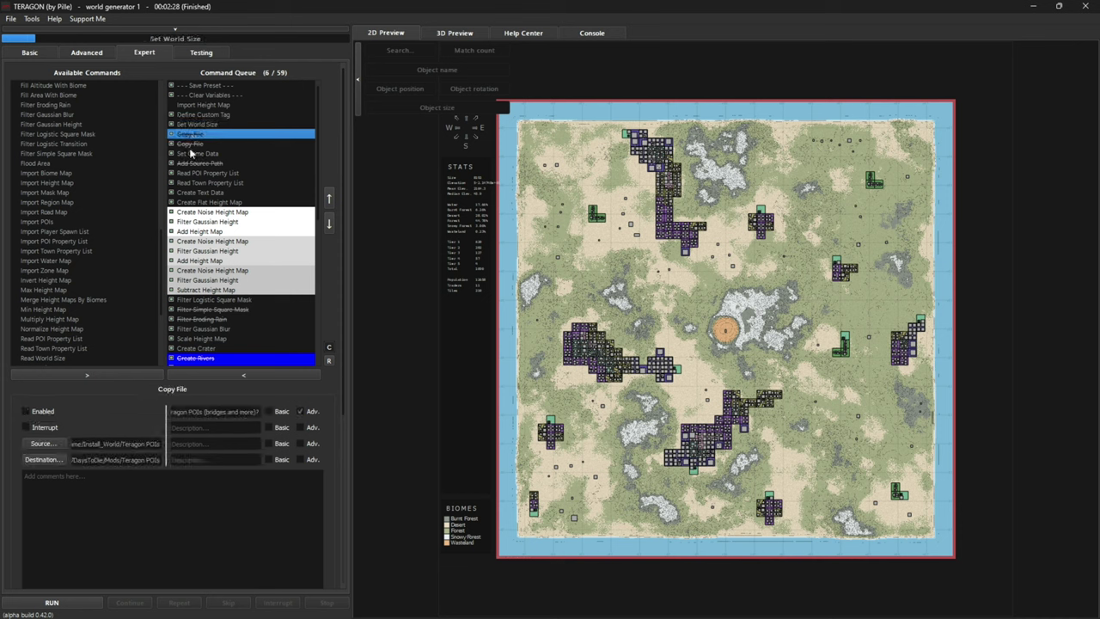
click(193, 144)
click(195, 154)
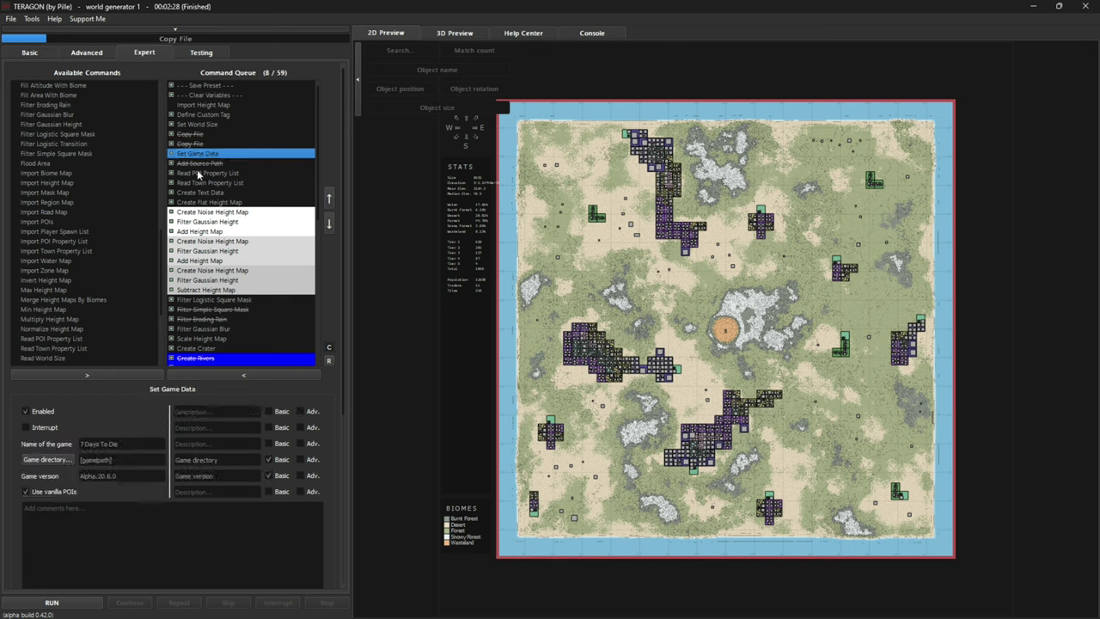
click(203, 161)
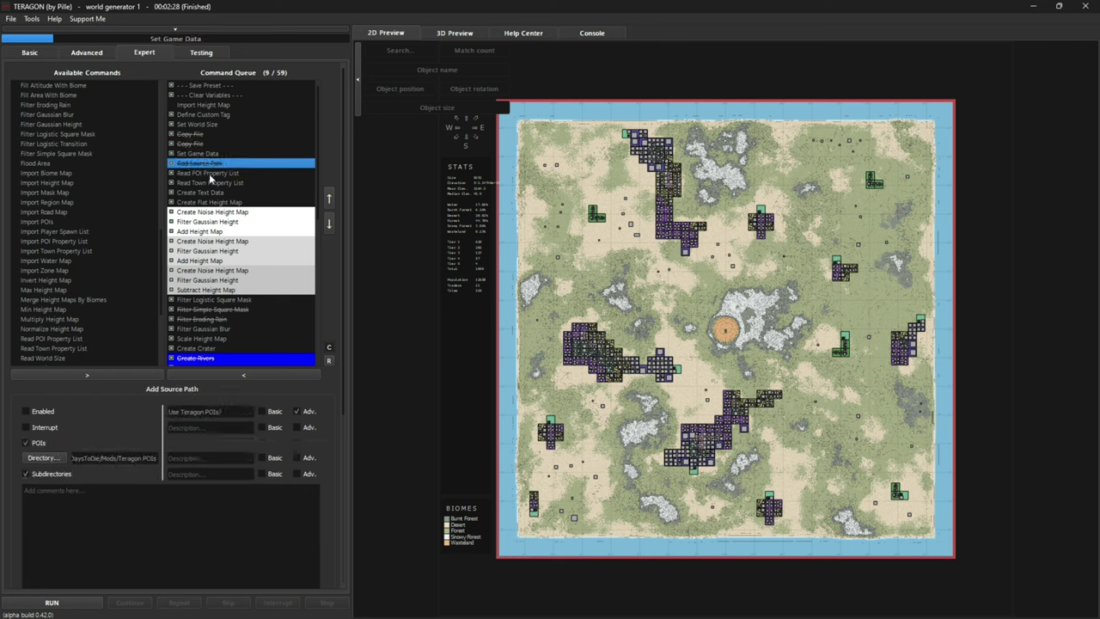
Step: Comment out the ship_poi and mountain_camp lines with // in the Teragon POIs section of the Read POI Property List command
click(208, 174)
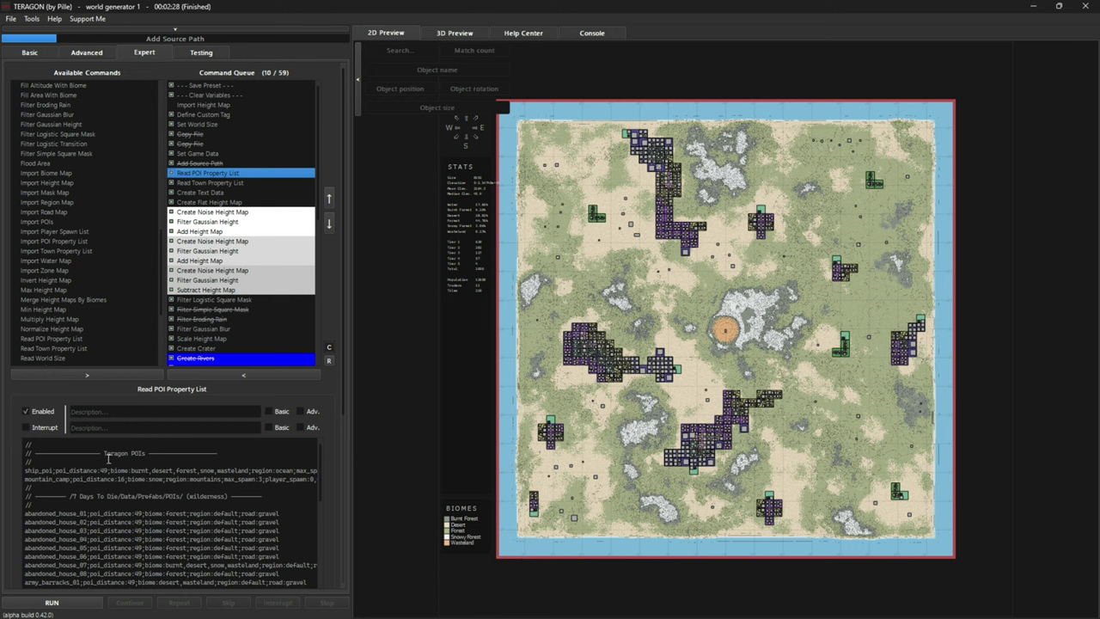
drag(93, 453, 156, 454)
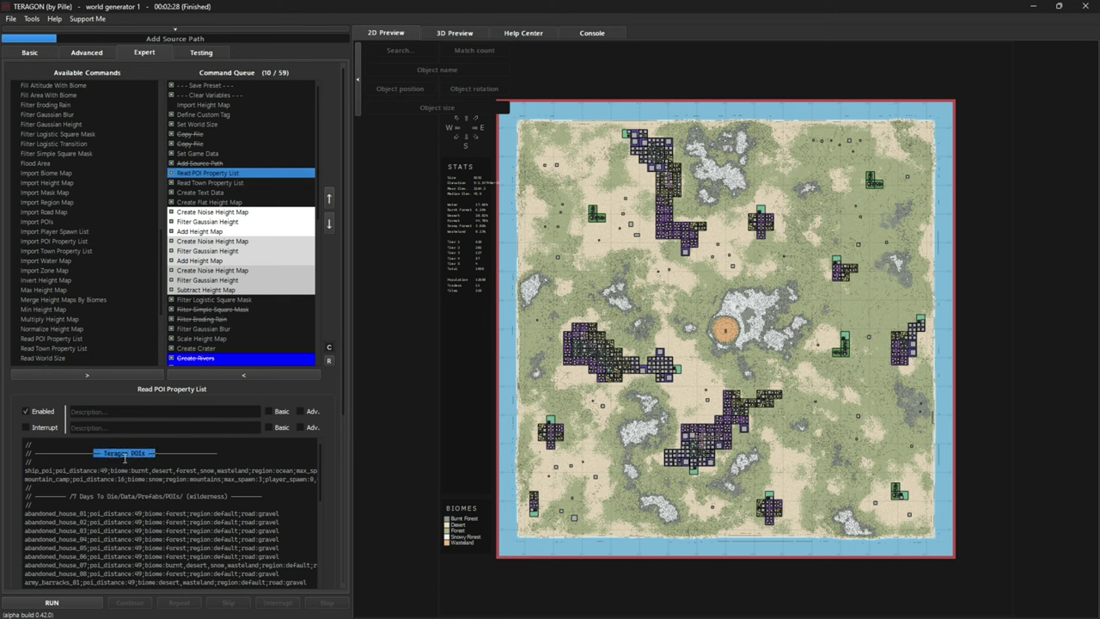
click(25, 472)
text(//)
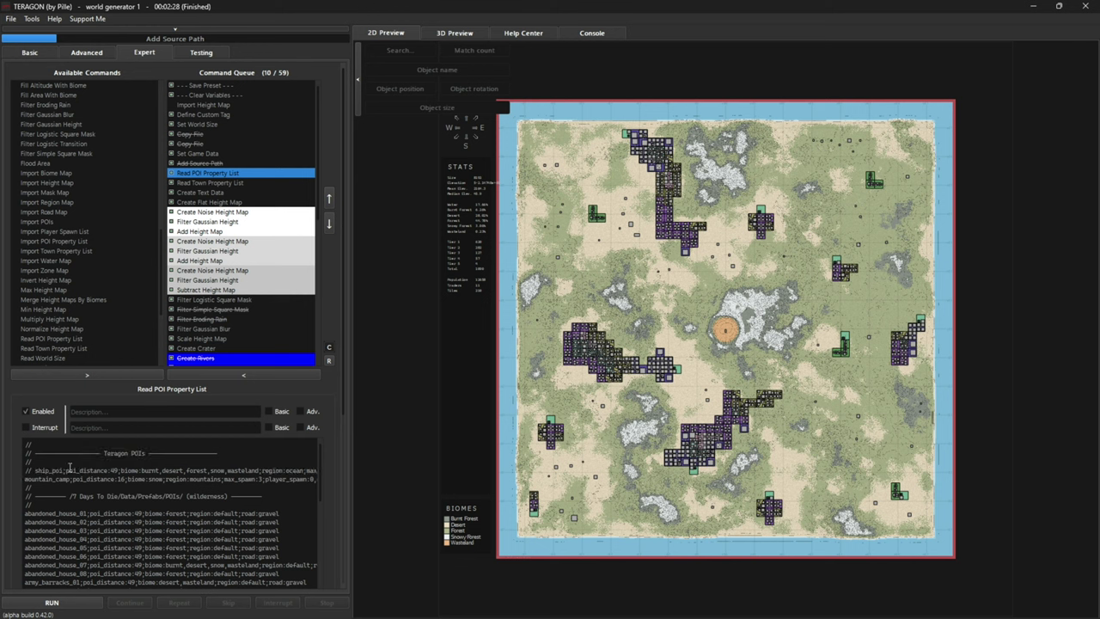
key(Down)
key(Home)
text(//)
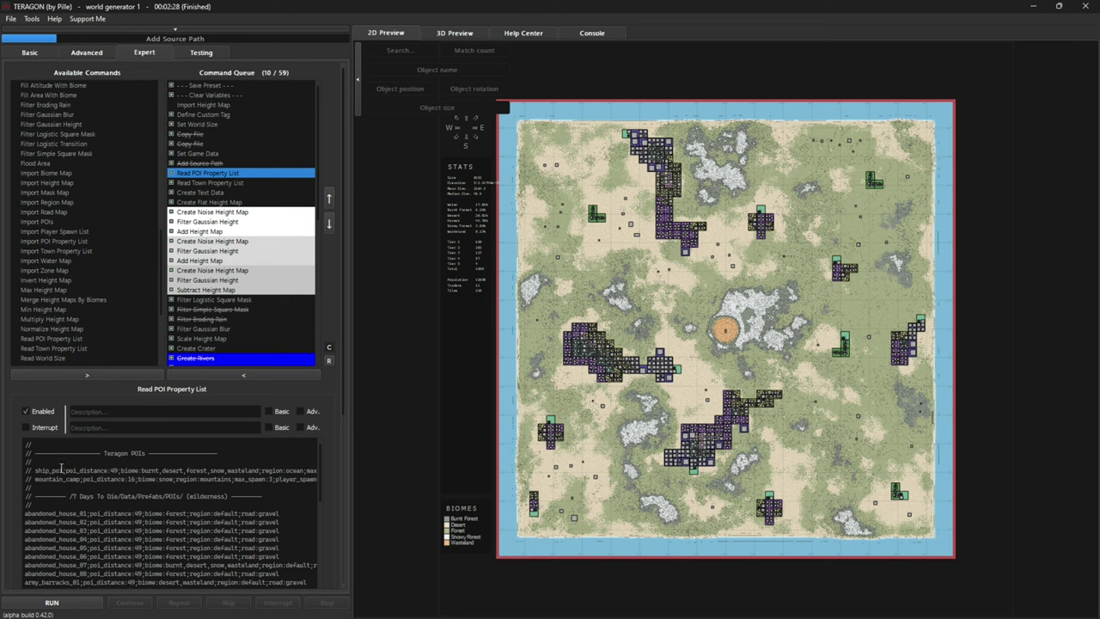
drag(62, 471, 113, 471)
click(113, 471)
scroll(104, 486, down, 1)
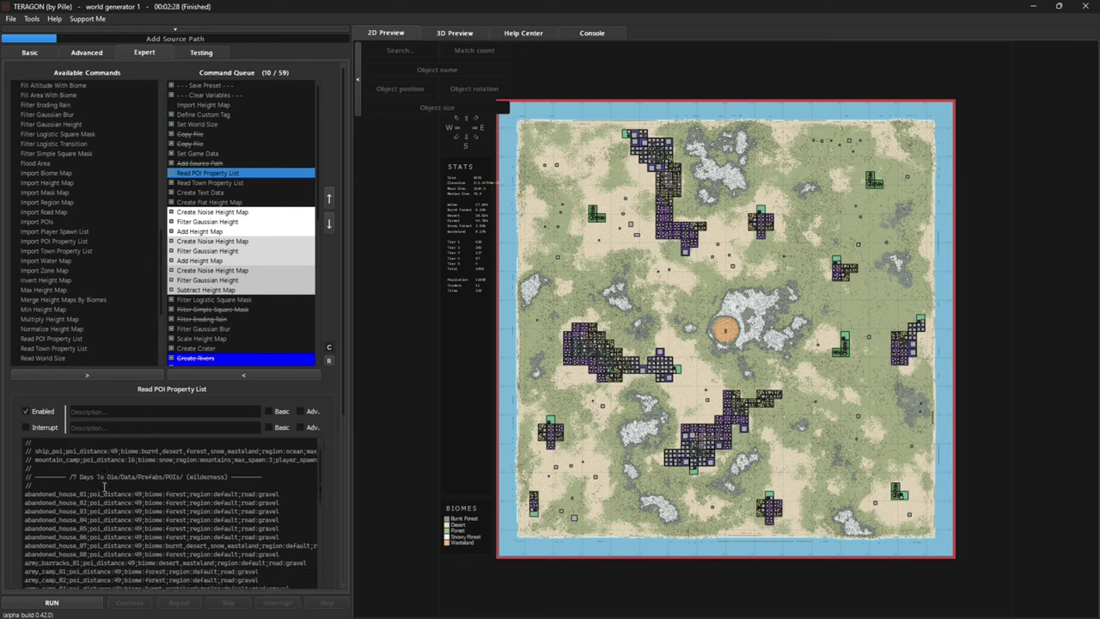
scroll(104, 486, down, 2)
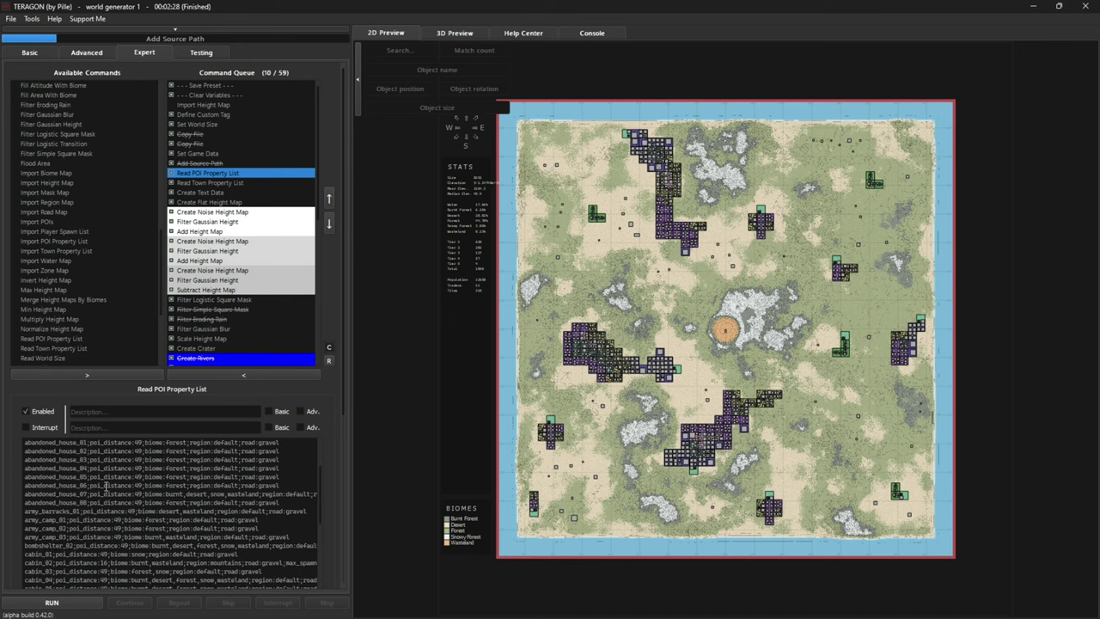
scroll(104, 487, up, 2)
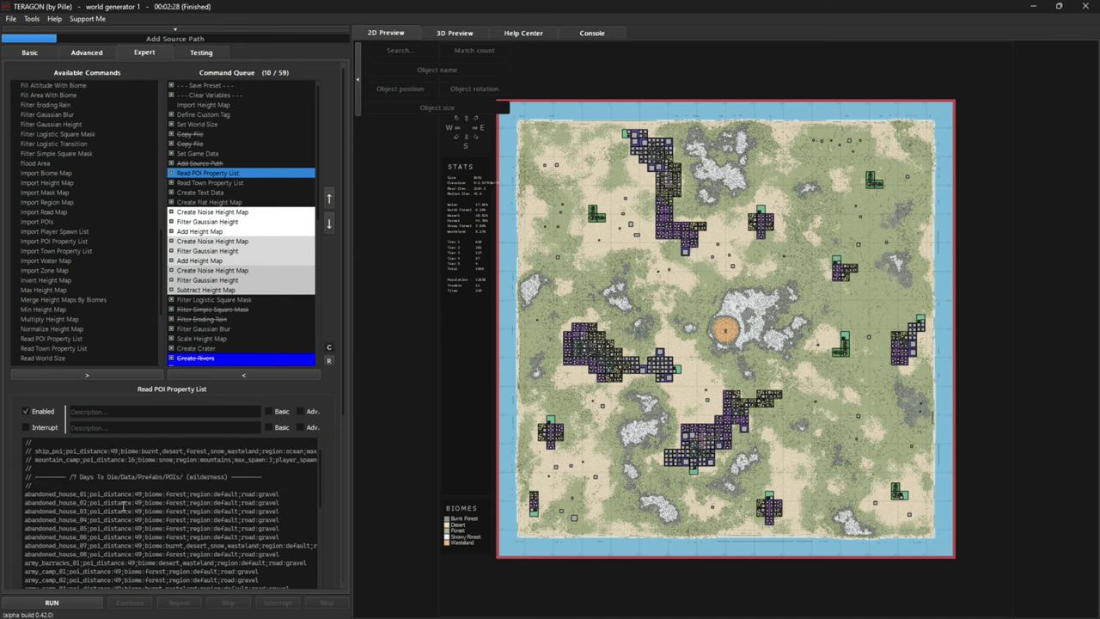
Step: Comment out the small_town and oldest_town lines with // in the Read Town Property List command
click(205, 182)
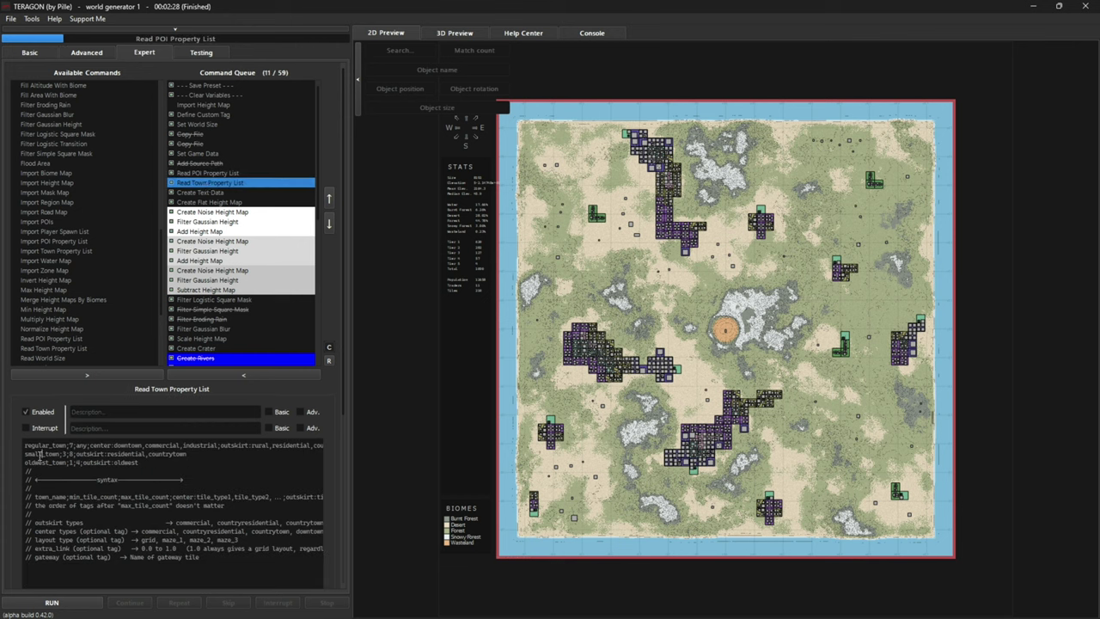
drag(33, 445, 63, 463)
click(44, 456)
text(// )
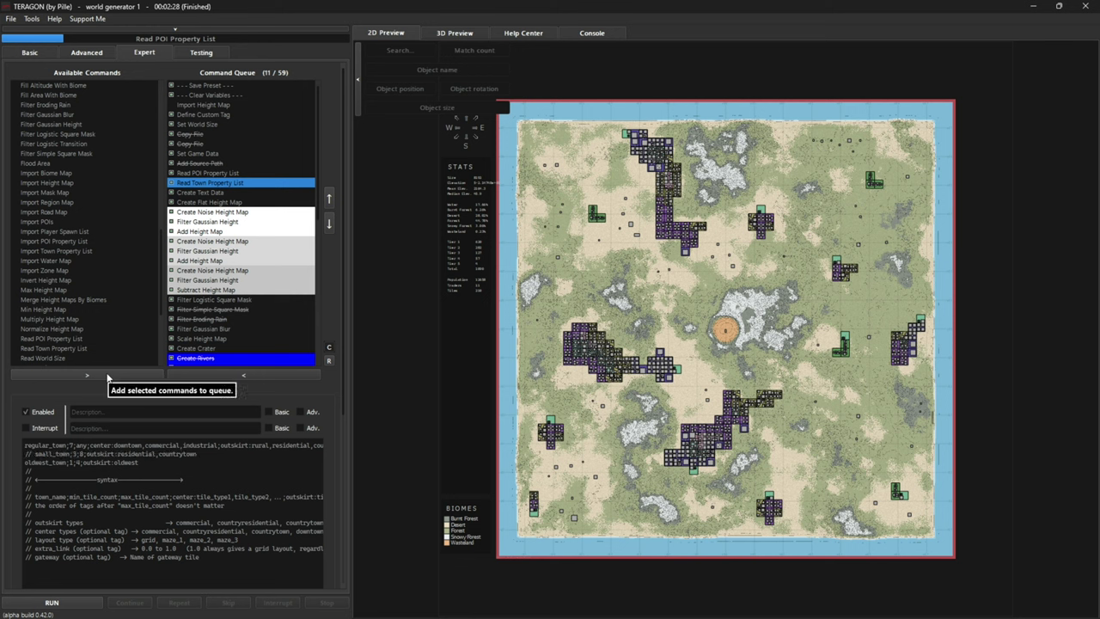
text(//)
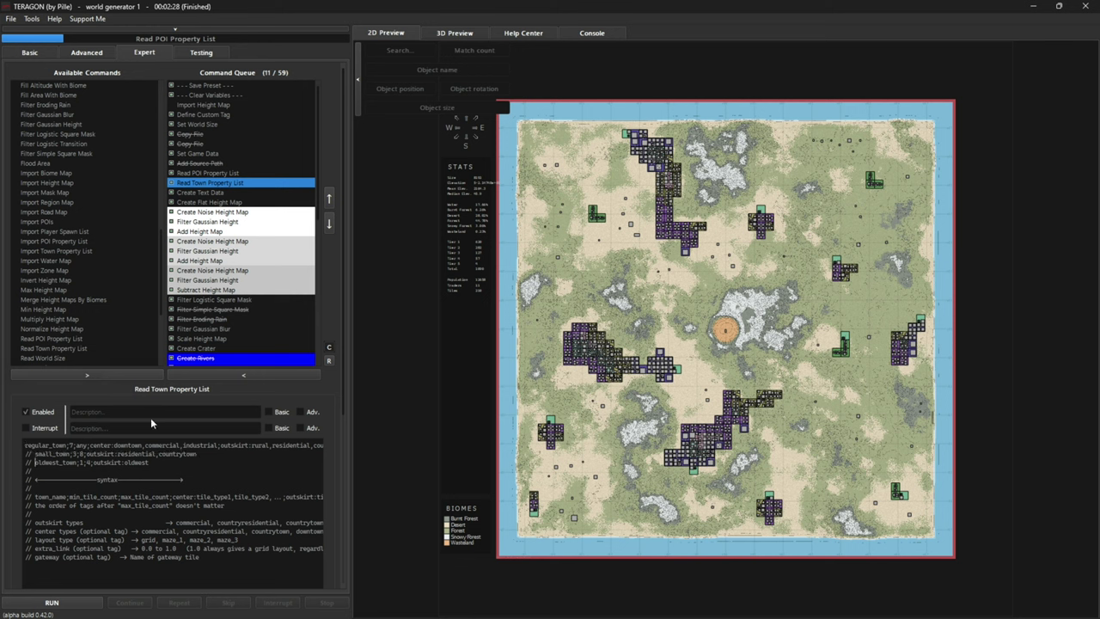
triple_click(163, 449)
click(163, 449)
drag(103, 447, 135, 447)
Step: Disable Create Flat Height Map and the nine highlighted hill commands below it, from Create Noise Height Map through Subtract Height Map
click(214, 193)
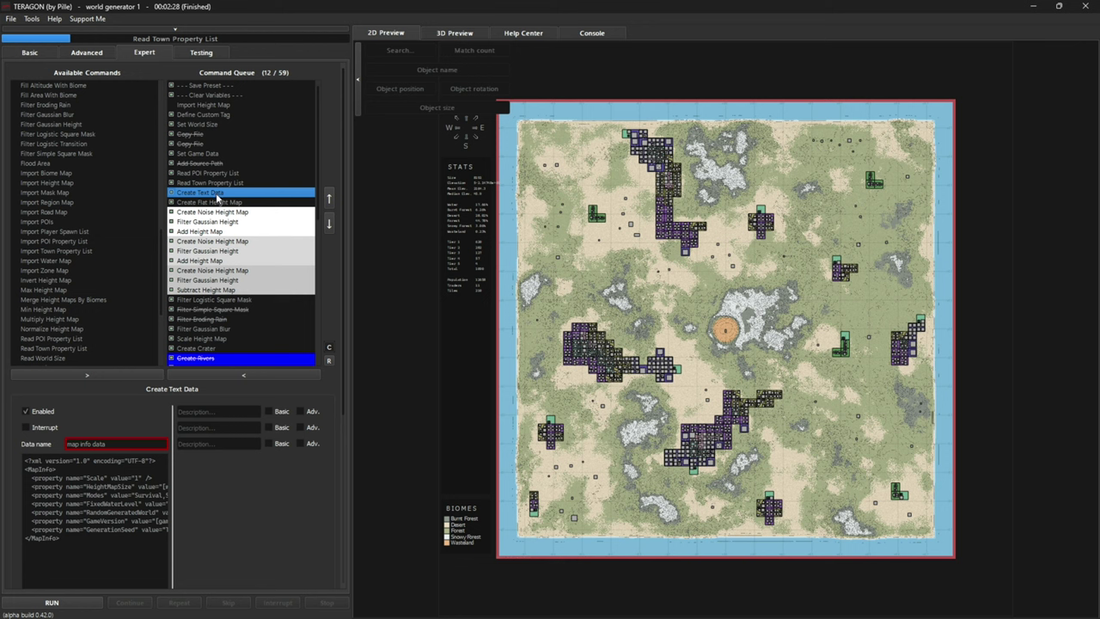
click(219, 203)
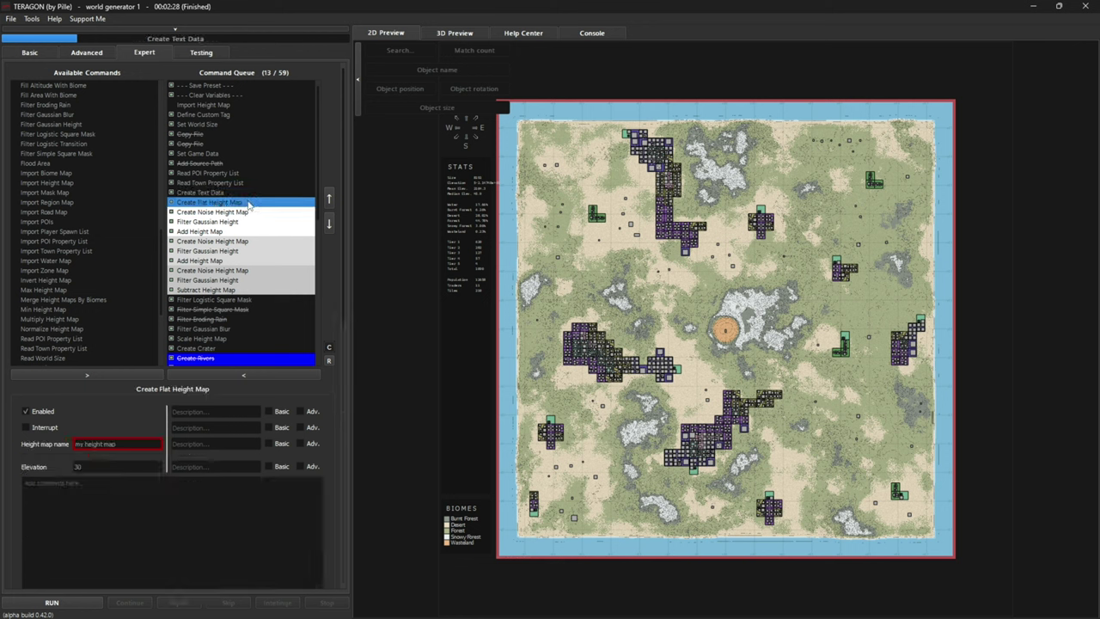
click(206, 222)
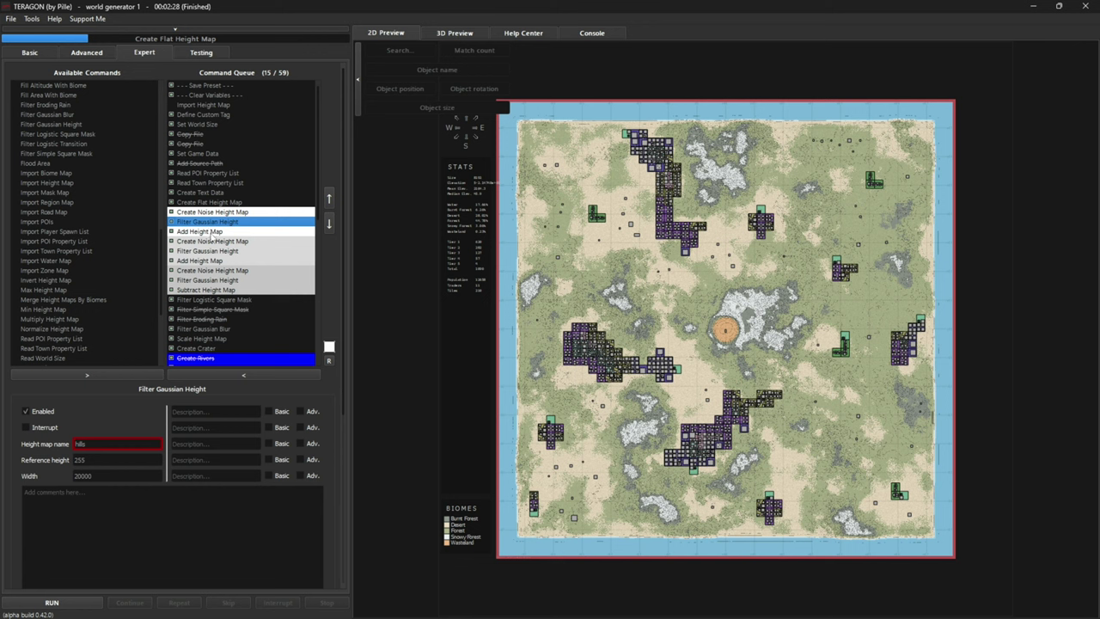
click(224, 251)
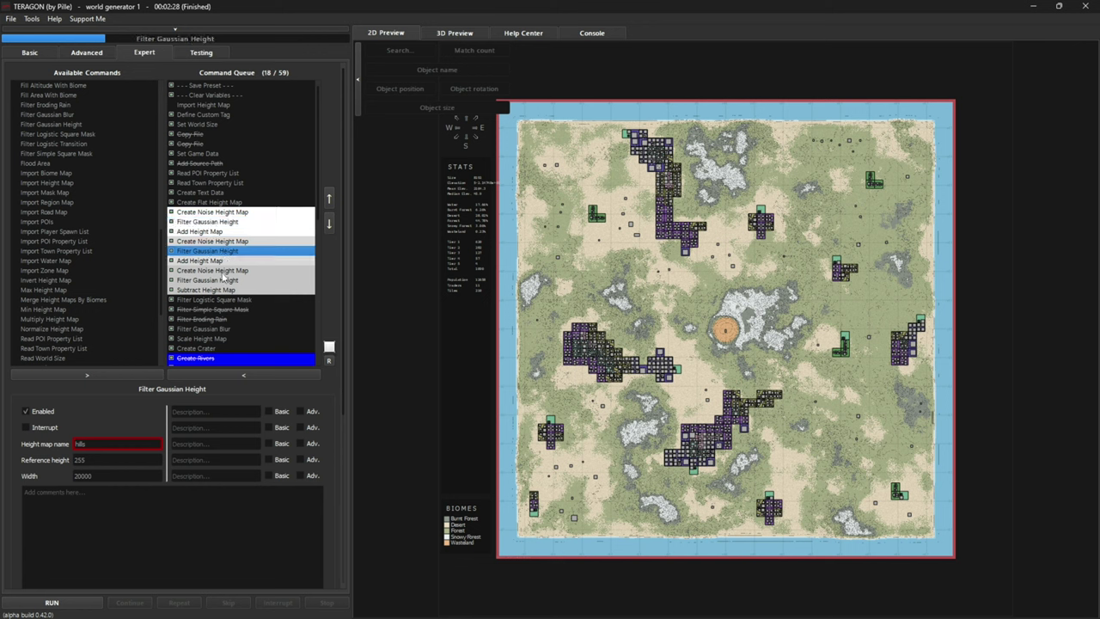
click(223, 272)
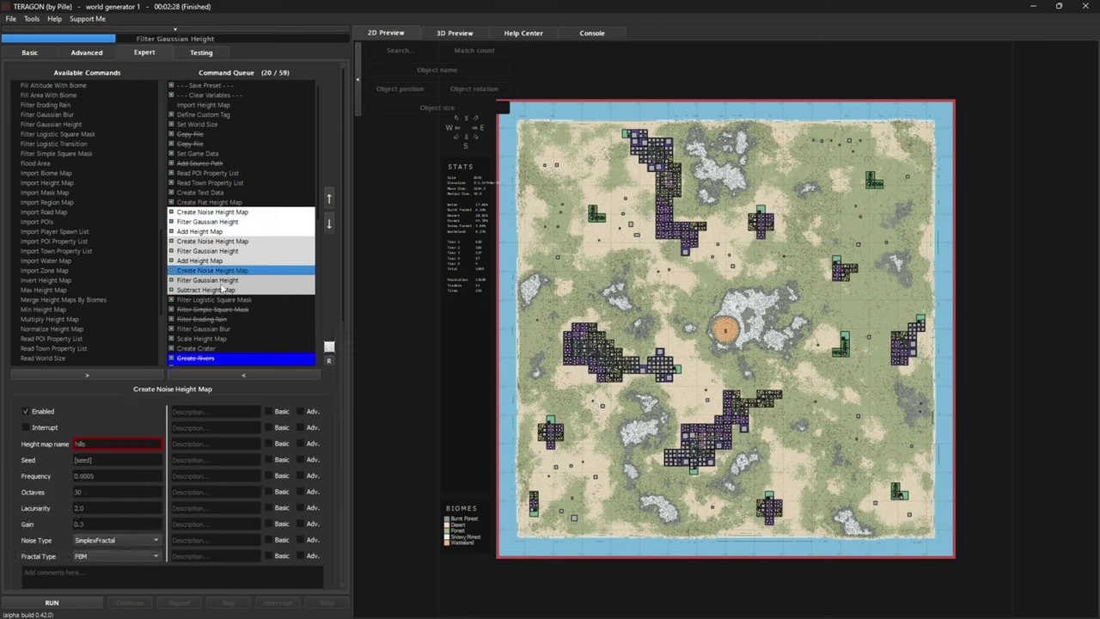
click(211, 204)
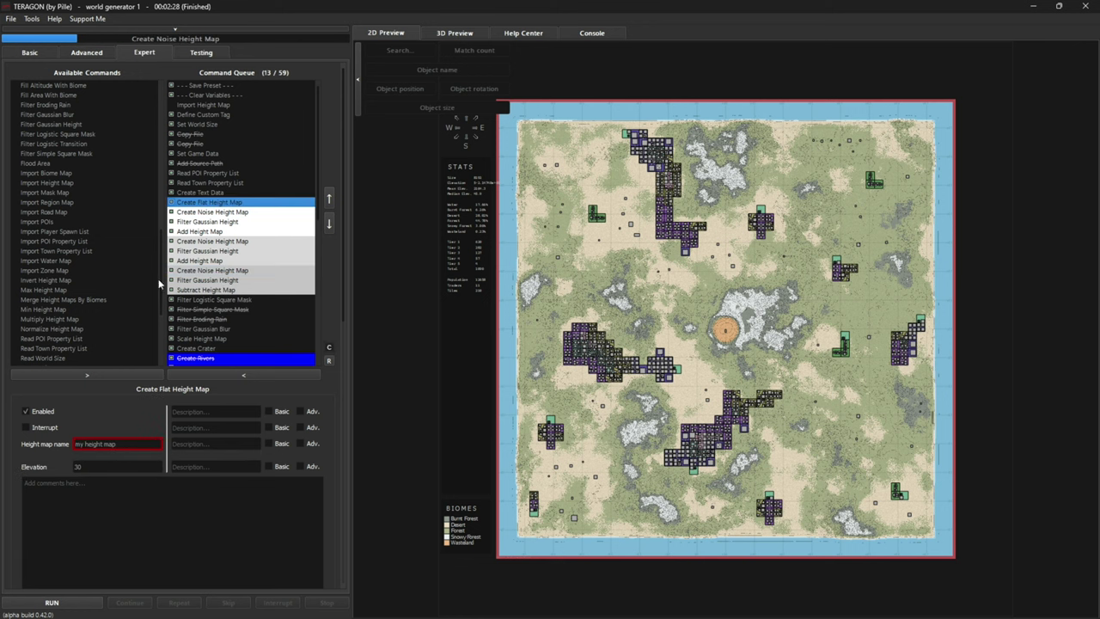
click(26, 412)
key(Down)
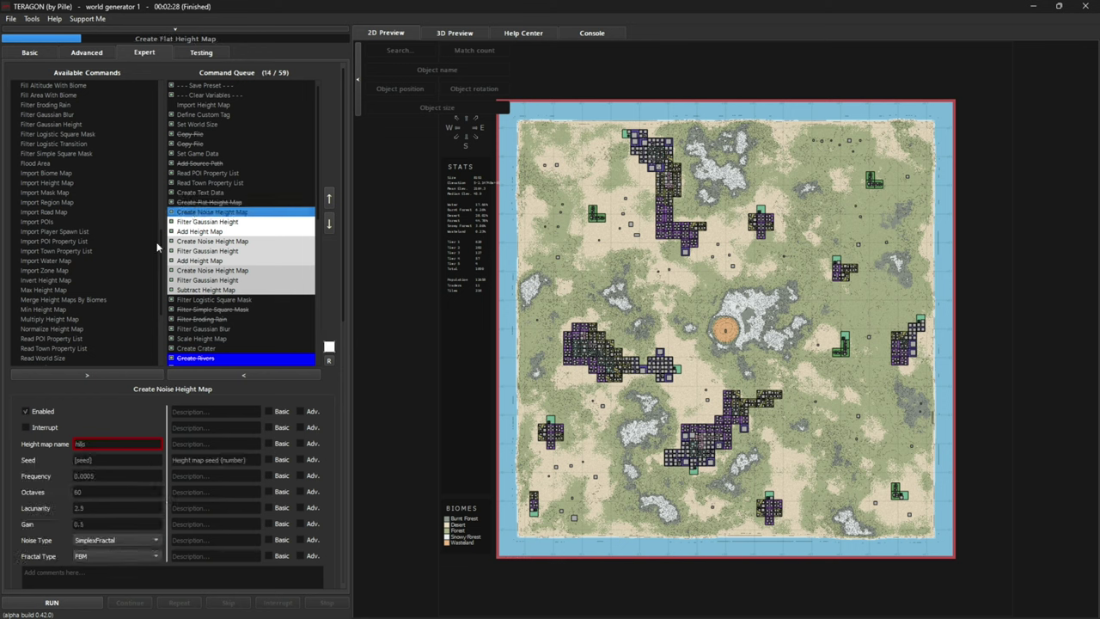
click(43, 412)
click(172, 291)
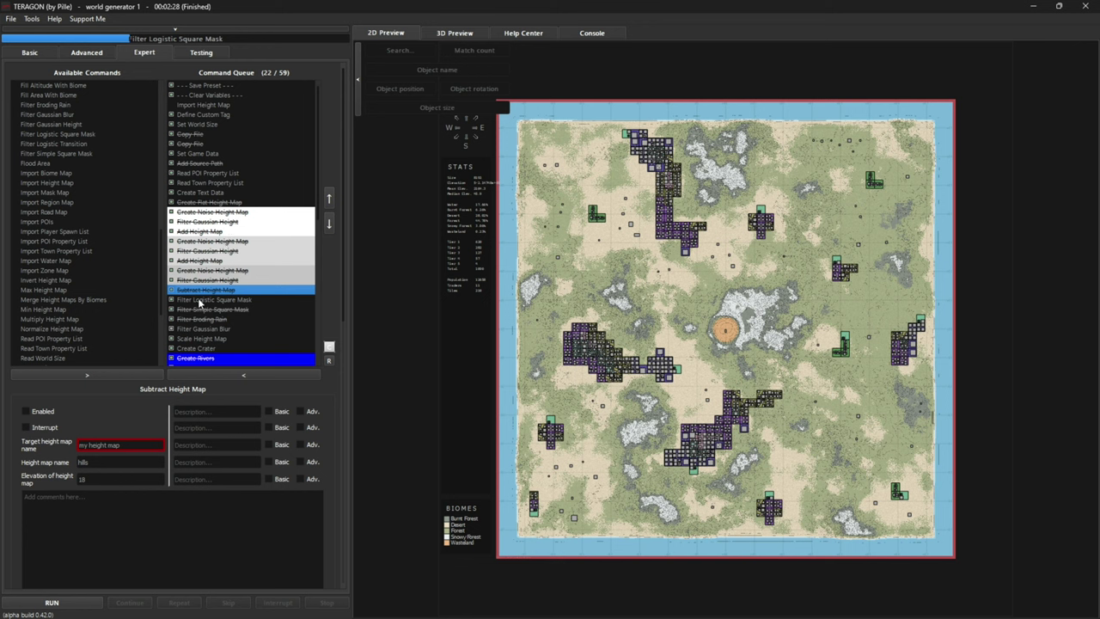
Step: Set the steepness of the Filter Logistic Square Mask command to 0.02
click(197, 300)
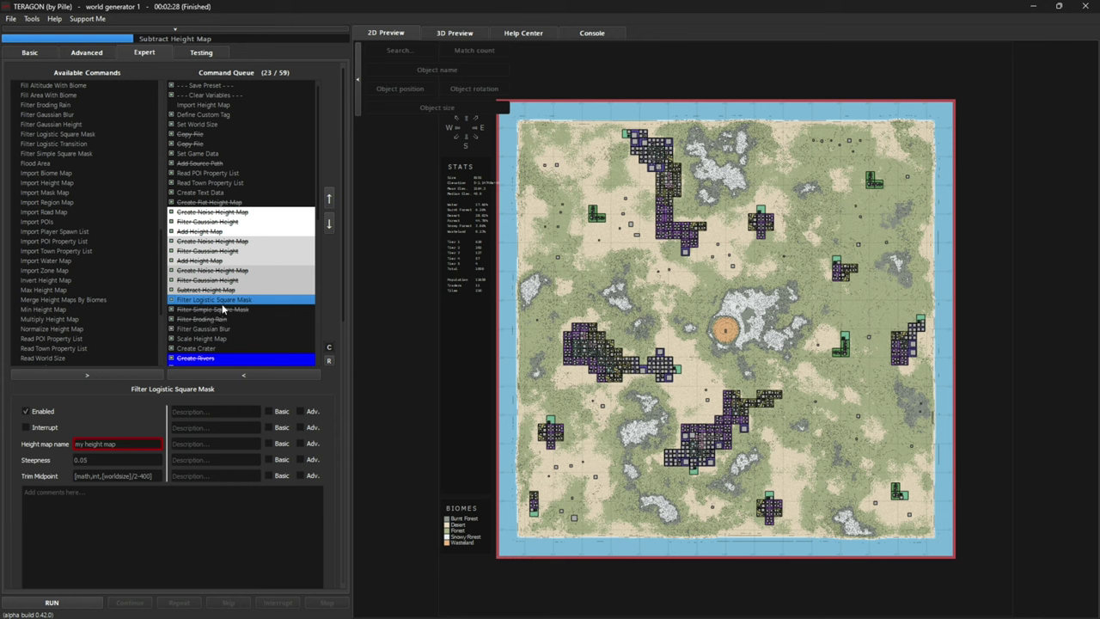
click(93, 460)
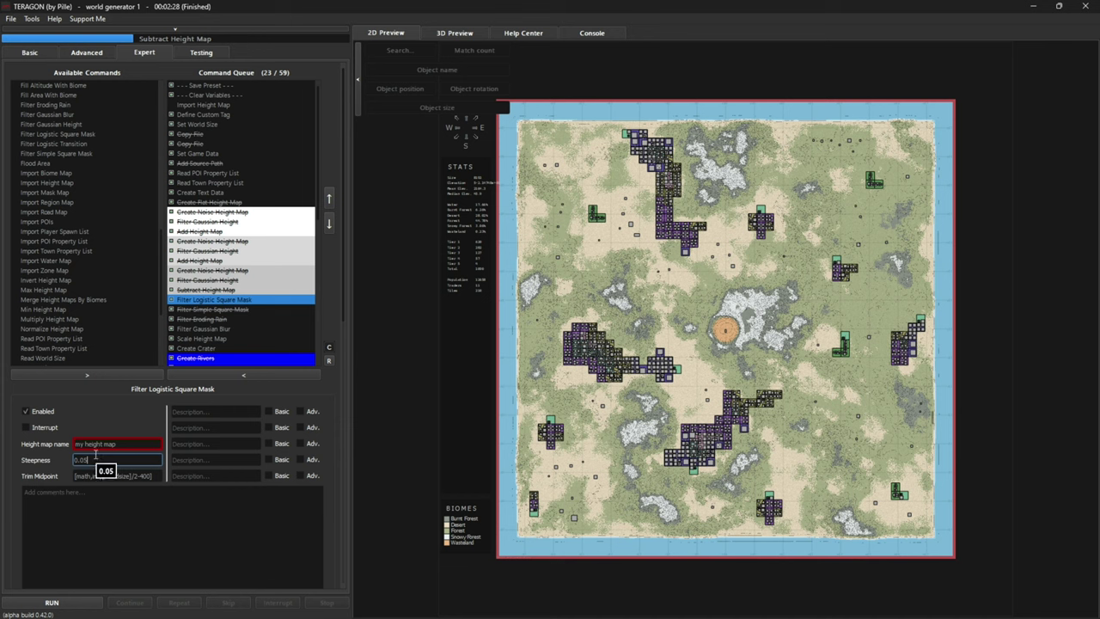
key(BackSpace)
click(144, 479)
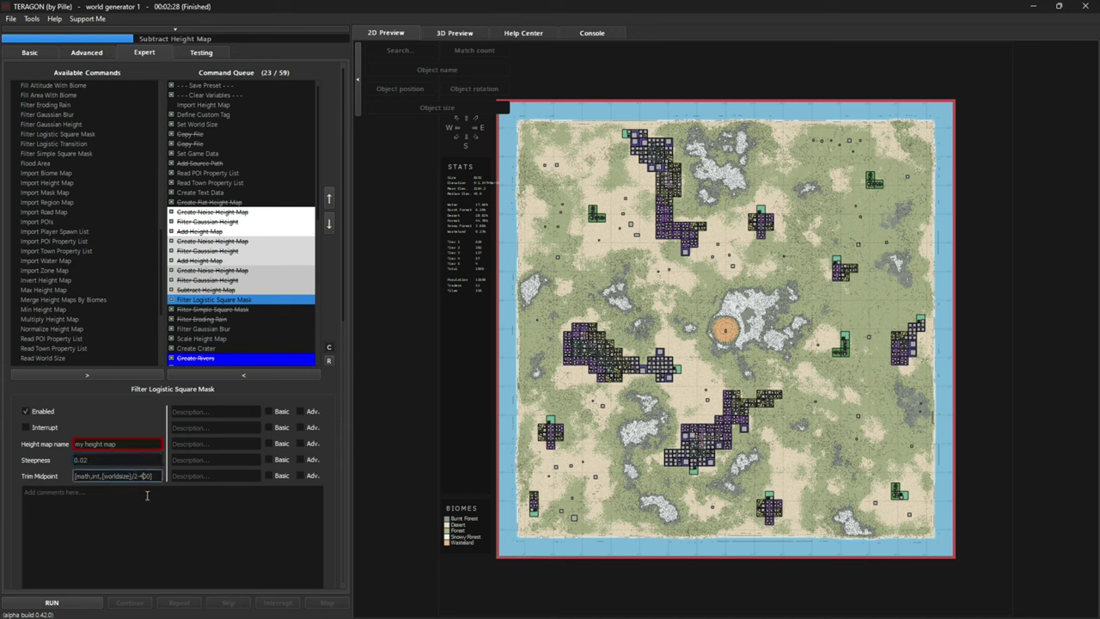
Step: Check the settings of the Filter Simple Square Mask, Filter Eroding Rain and Filter Gaussian Blur commands
click(214, 309)
click(212, 319)
click(210, 328)
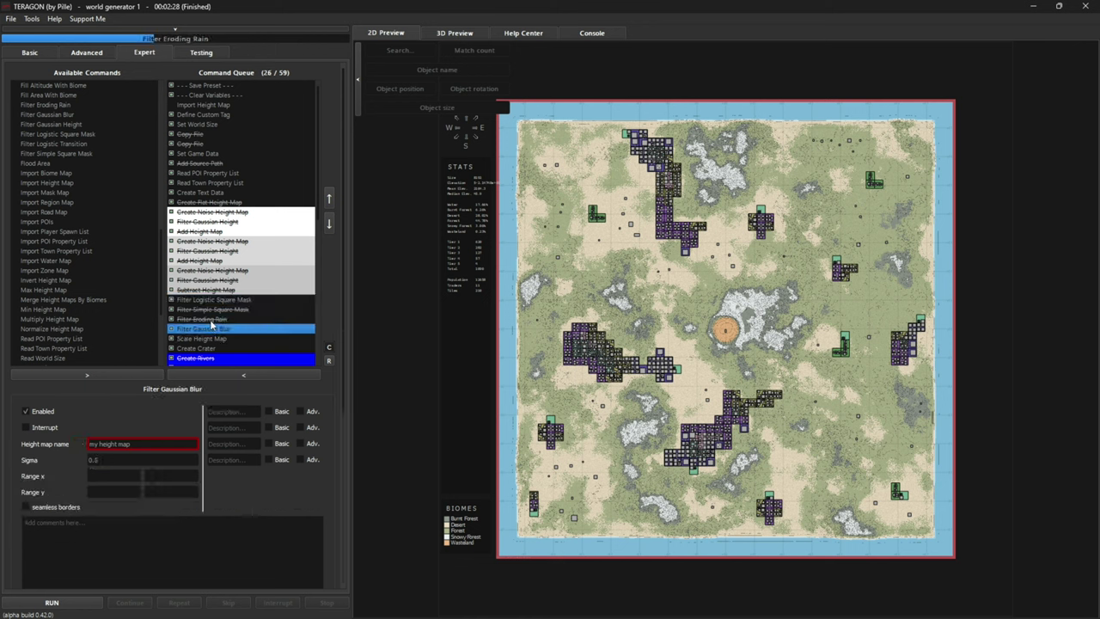
Step: Set the Scale Height Map command's minimum layer height to 40 and its maximum layer height to 60
scroll(202, 301, down, 4)
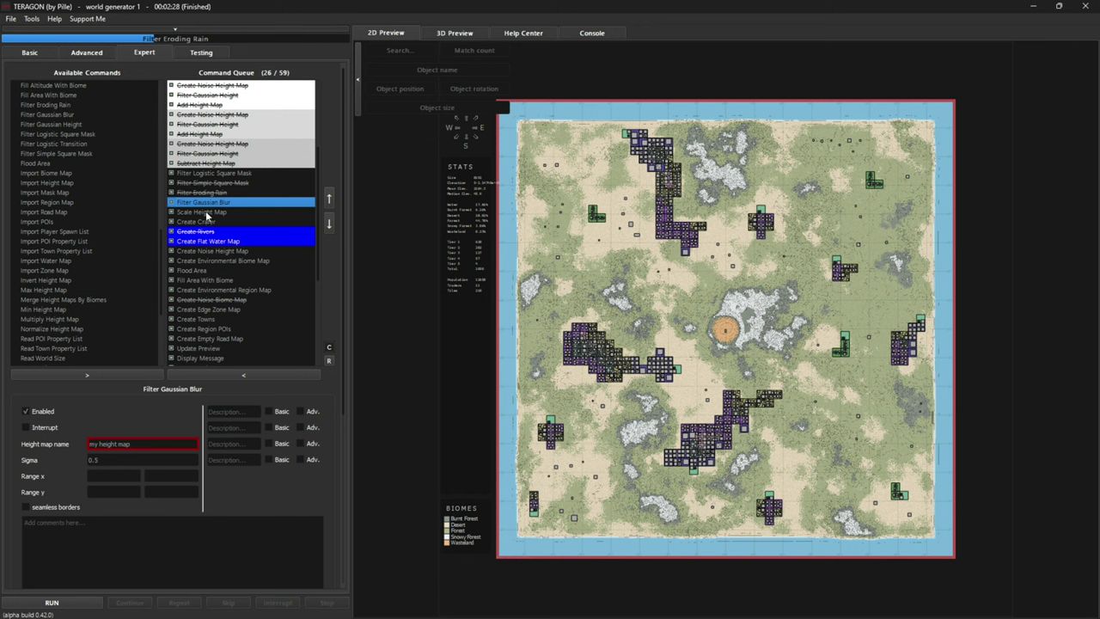
click(206, 212)
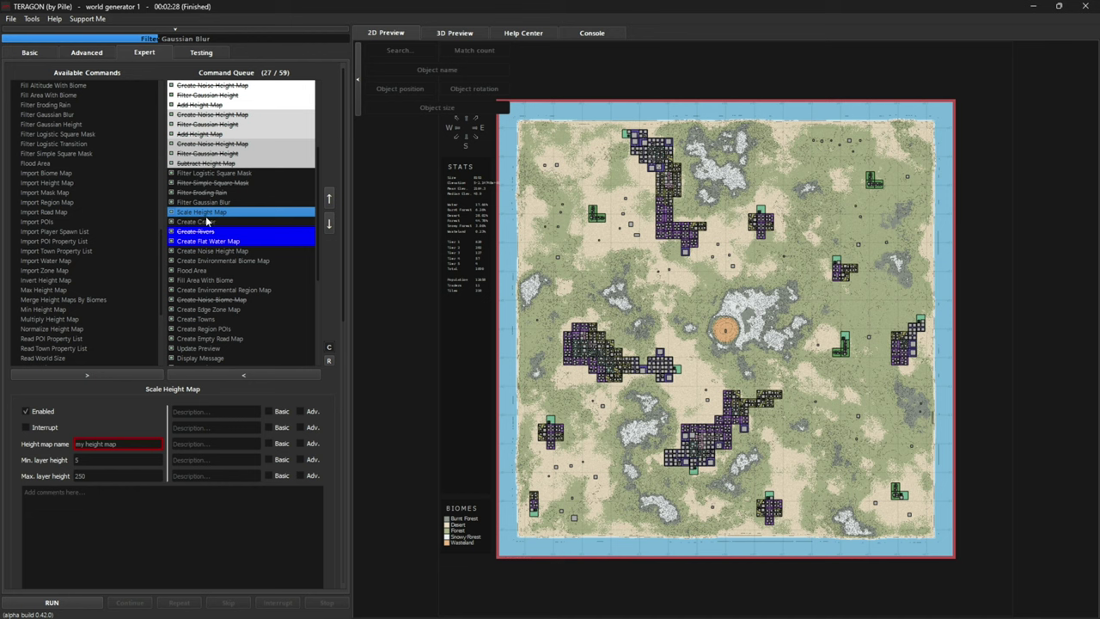
click(94, 460)
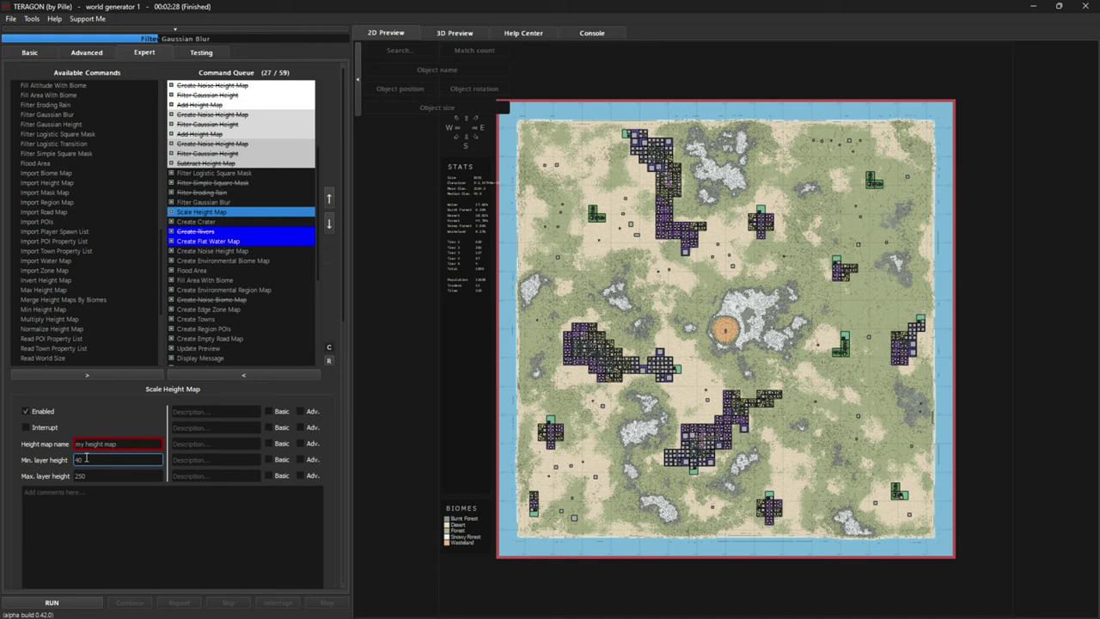
drag(88, 460, 74, 460)
click(93, 476)
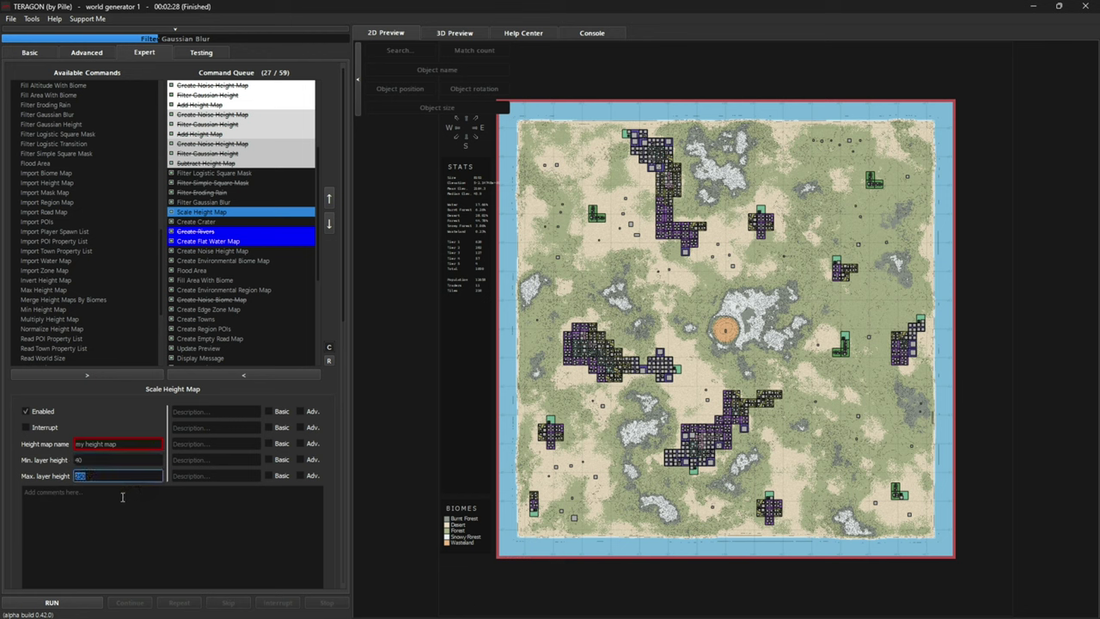
text(60)
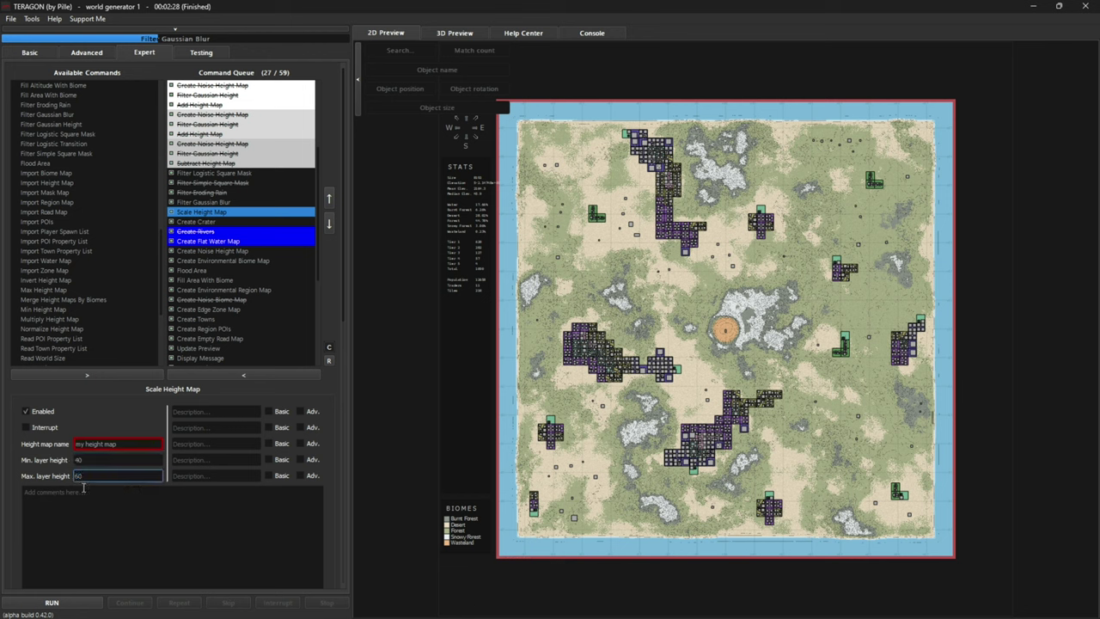
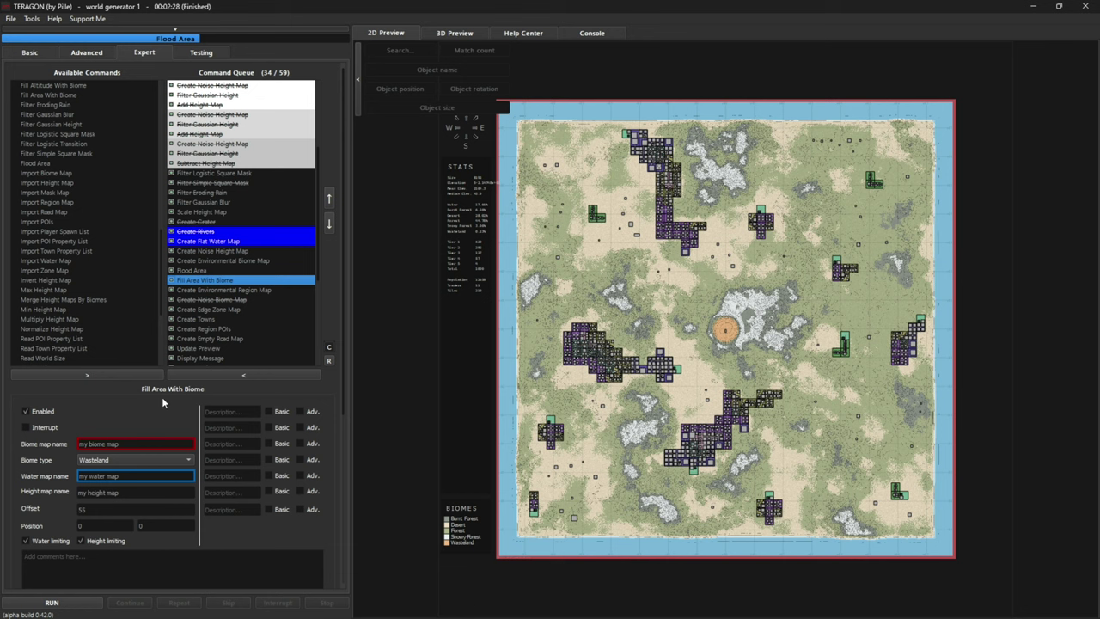
Step: Choose Wasteland as the biome type of the Fill Area With Biome command
click(139, 459)
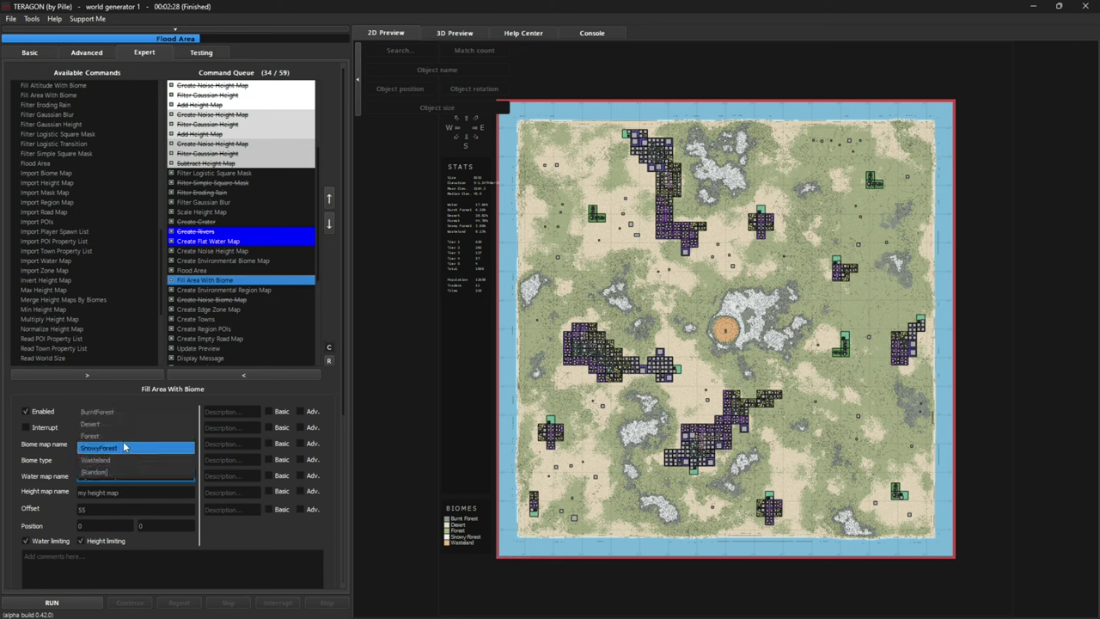
click(108, 457)
Step: Check the settings of the Create Noise Biome Map, Create Edge Zone Map and Create Towns commands
click(221, 301)
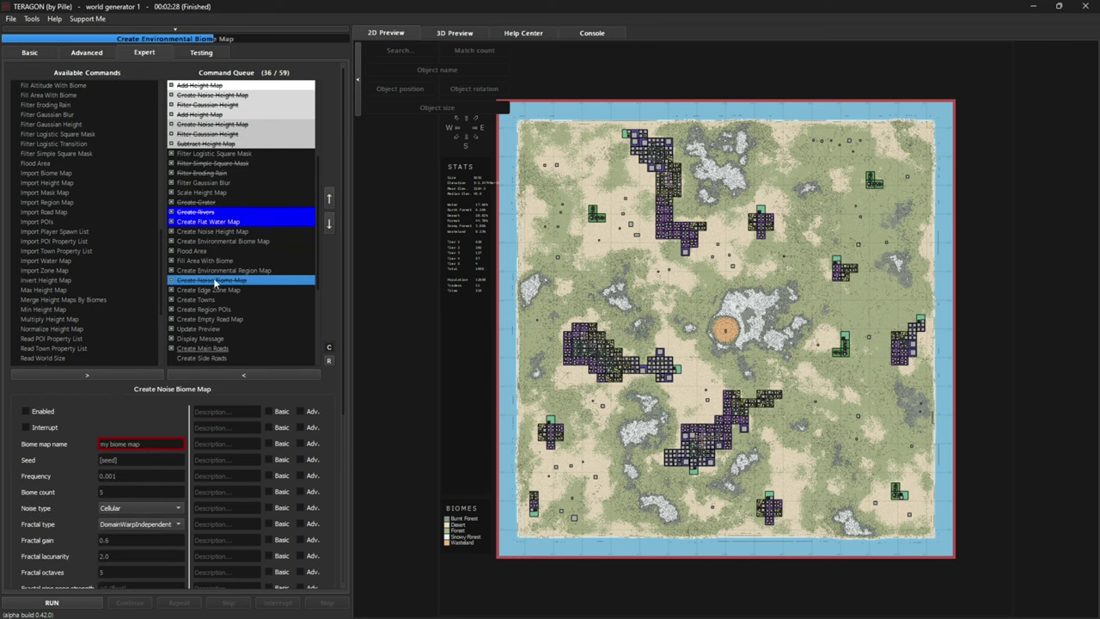
click(47, 411)
click(247, 289)
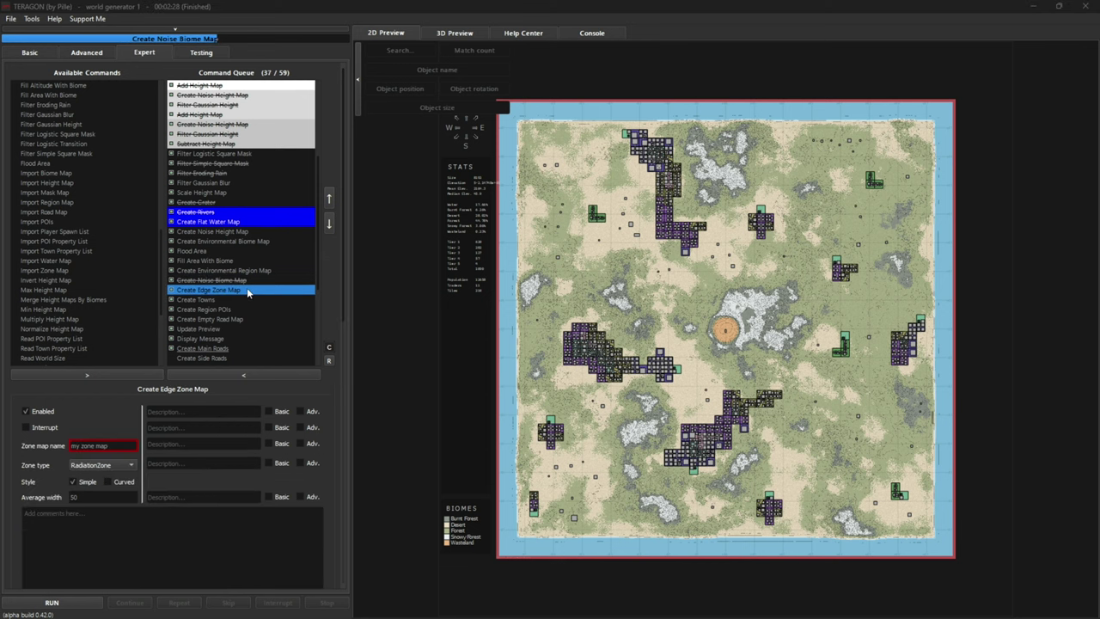
click(88, 498)
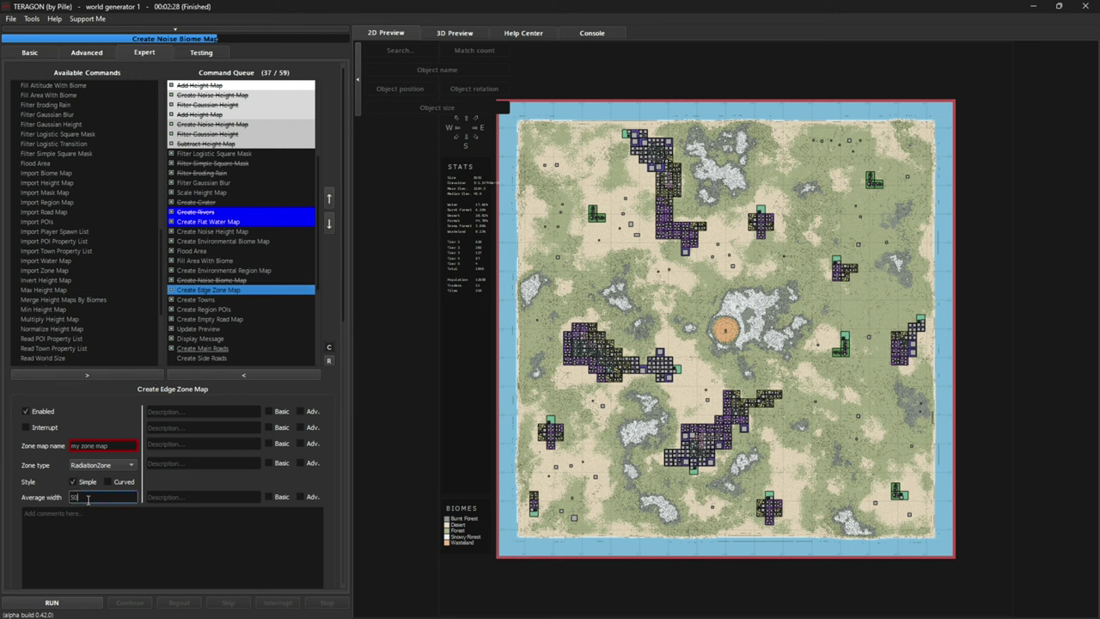
key(ctrl+a)
key(Return)
click(203, 300)
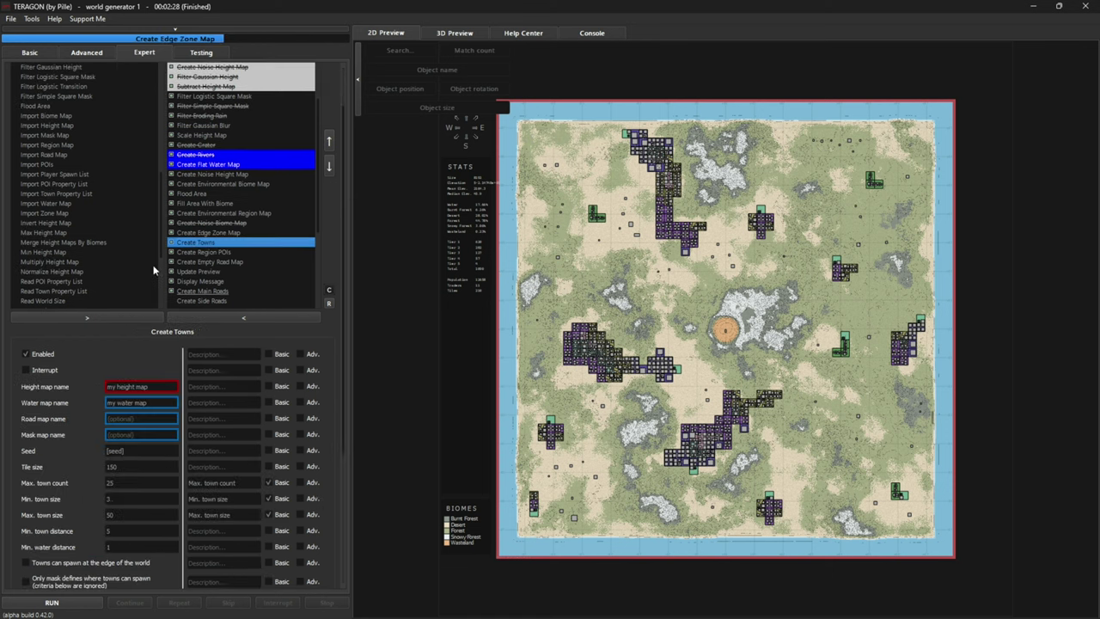
scroll(69, 498, down, 1)
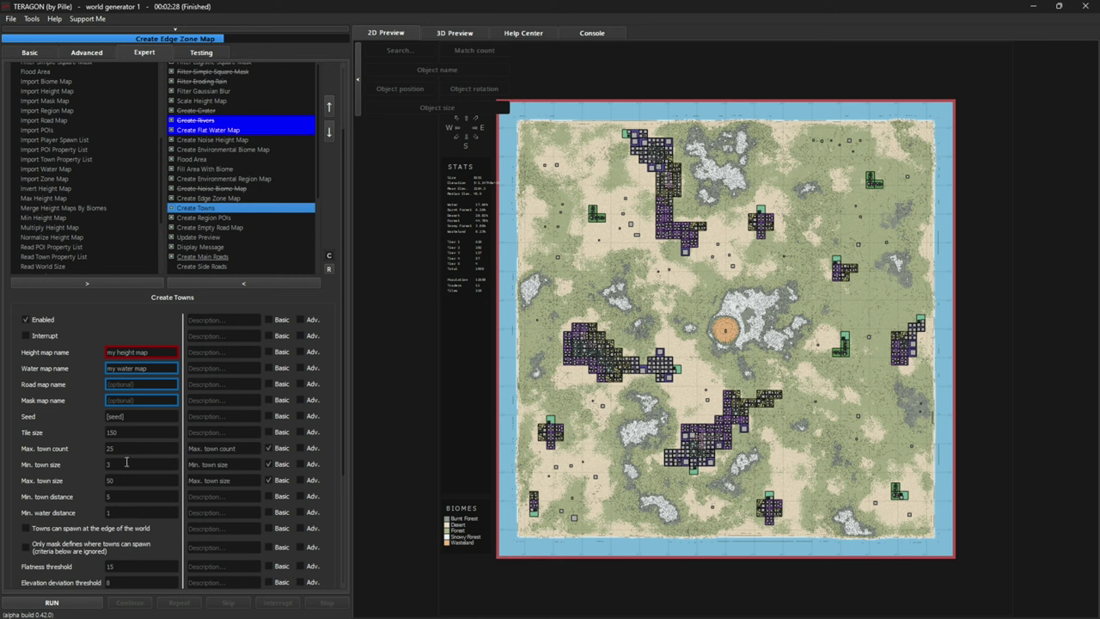
Step: Disable the Create Region POIs command and check the Create Empty Road Map command
click(234, 218)
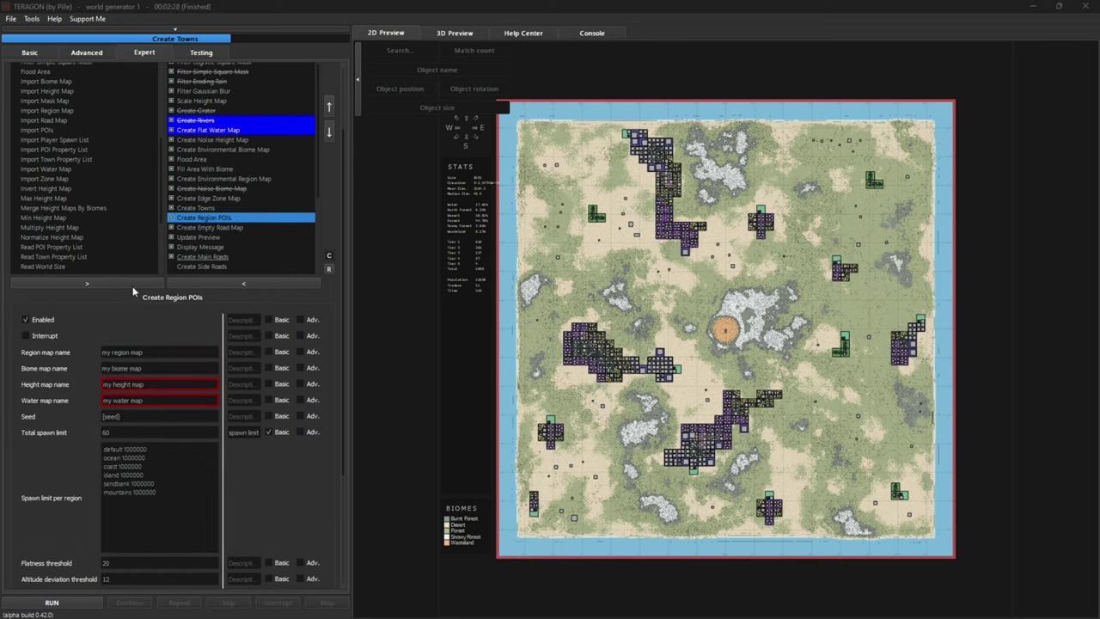
click(46, 319)
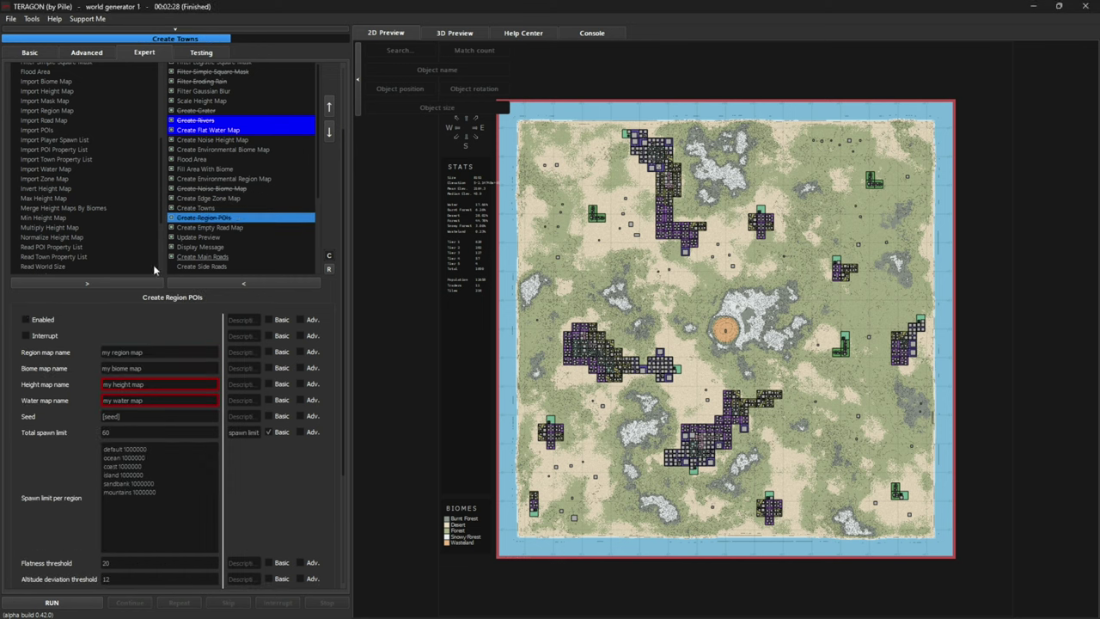
click(244, 228)
Step: Disable the Create Side Roads, Create Main Roads and Display Message commands
scroll(218, 247, down, 2)
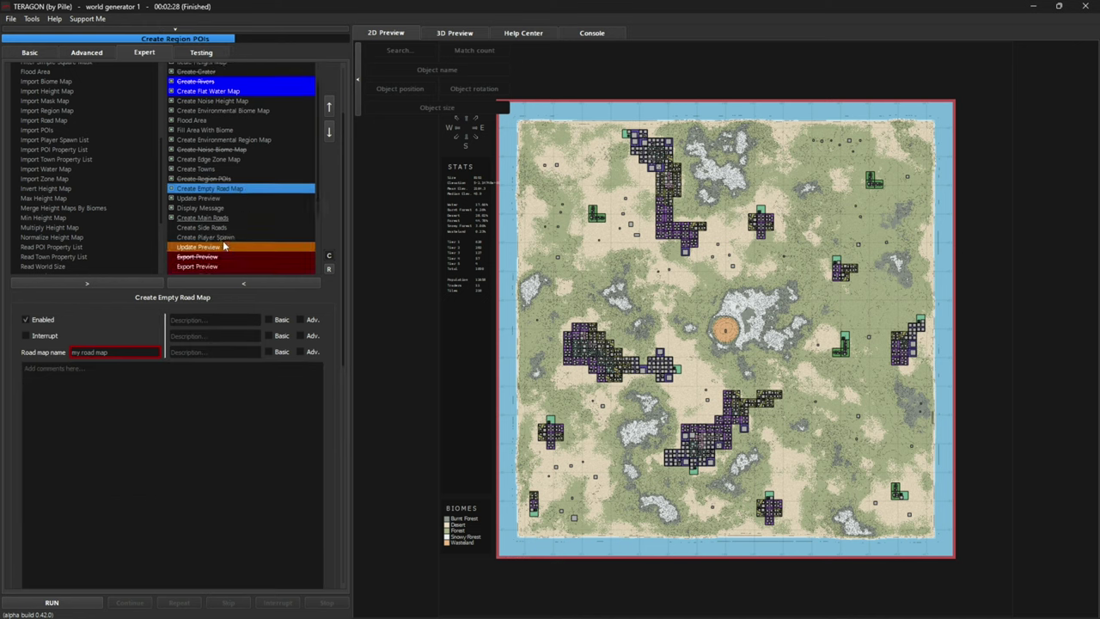
click(216, 219)
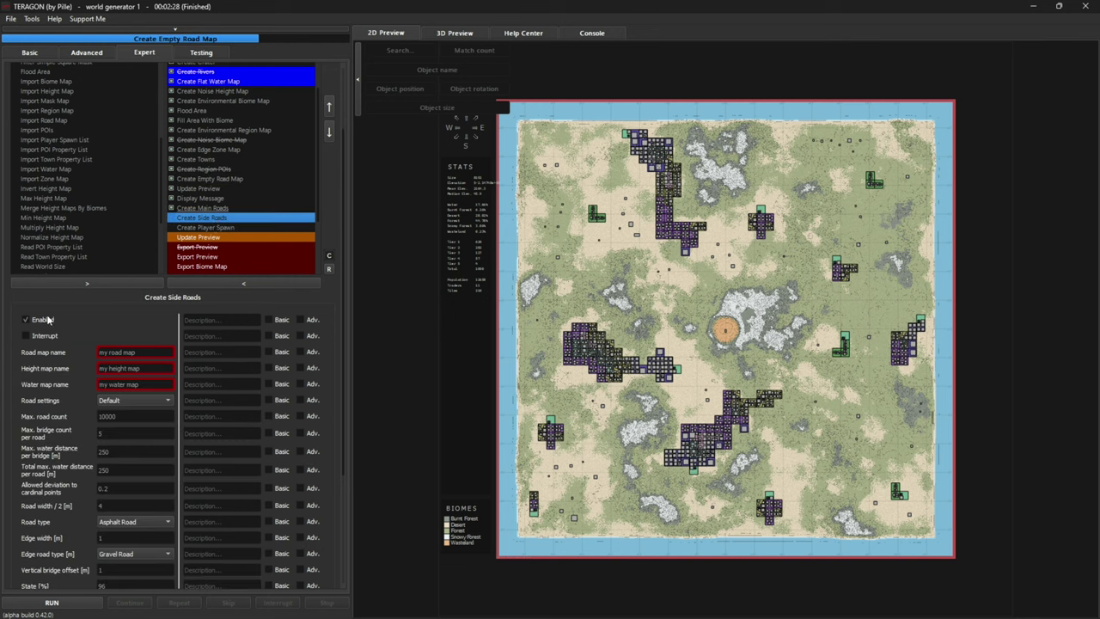
click(45, 318)
click(206, 209)
click(41, 320)
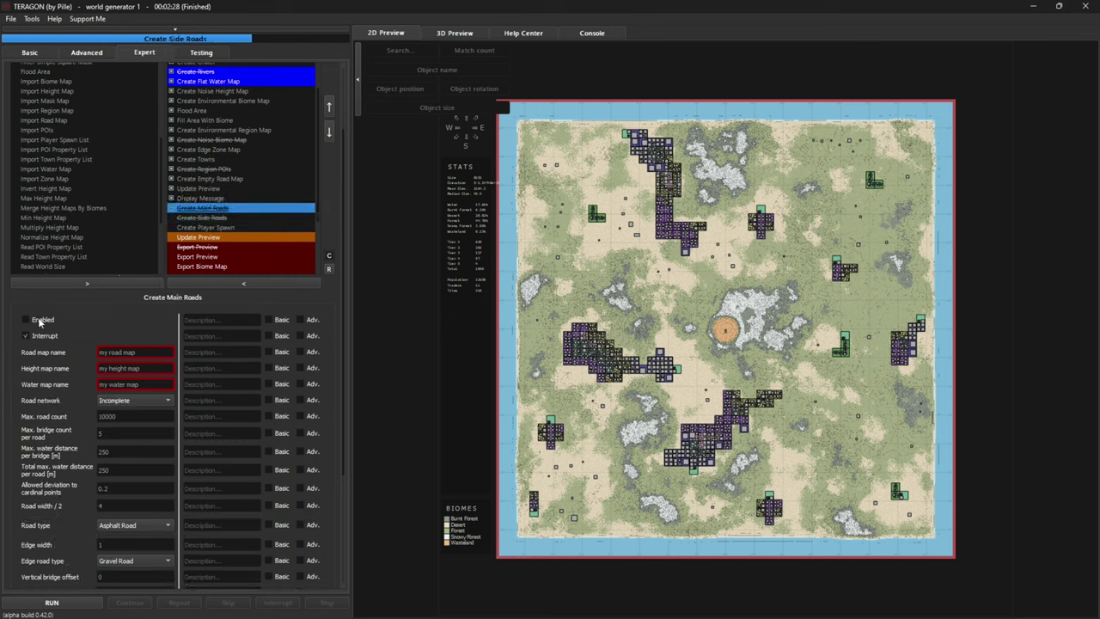
click(215, 198)
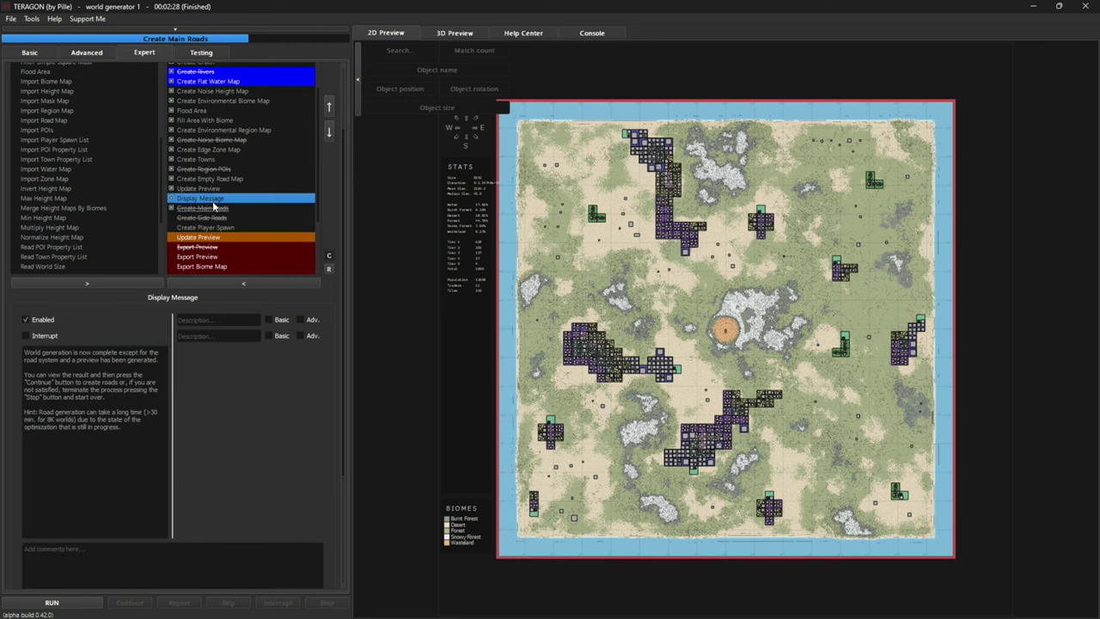
click(40, 320)
Step: Turn on the interrupt for the Update Preview command that follows Create Player Spawn
click(211, 239)
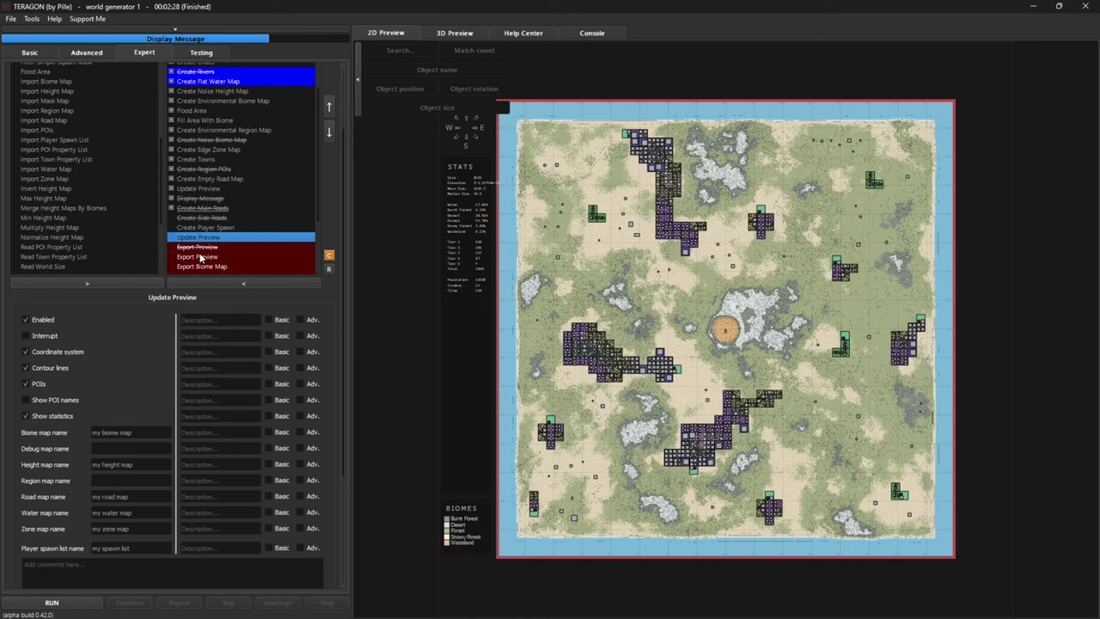
click(36, 338)
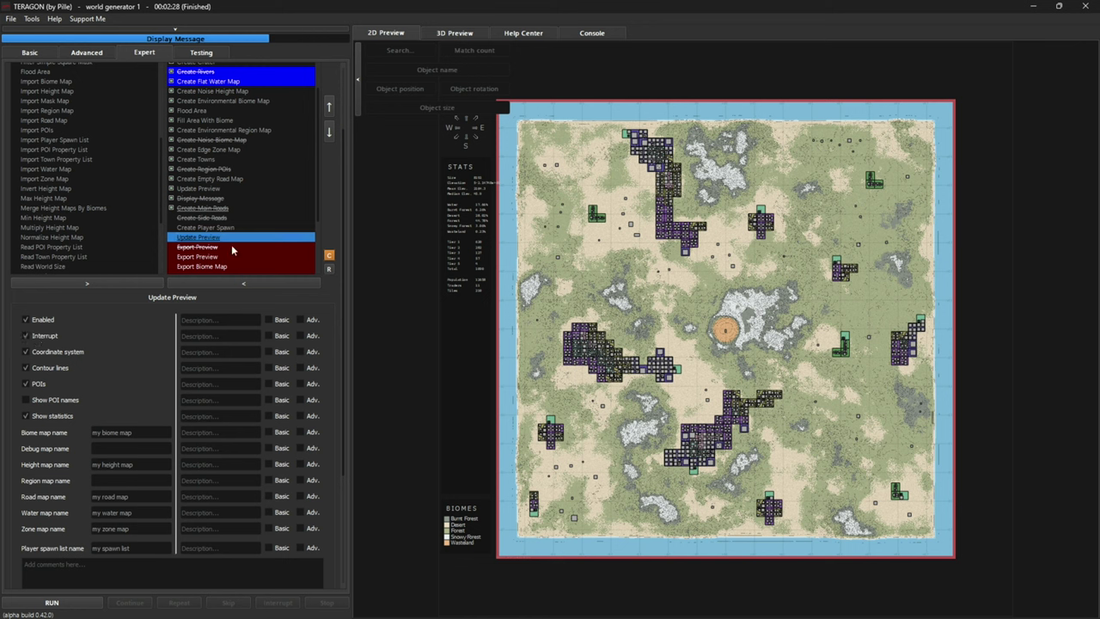
key(ctrl+z)
click(222, 189)
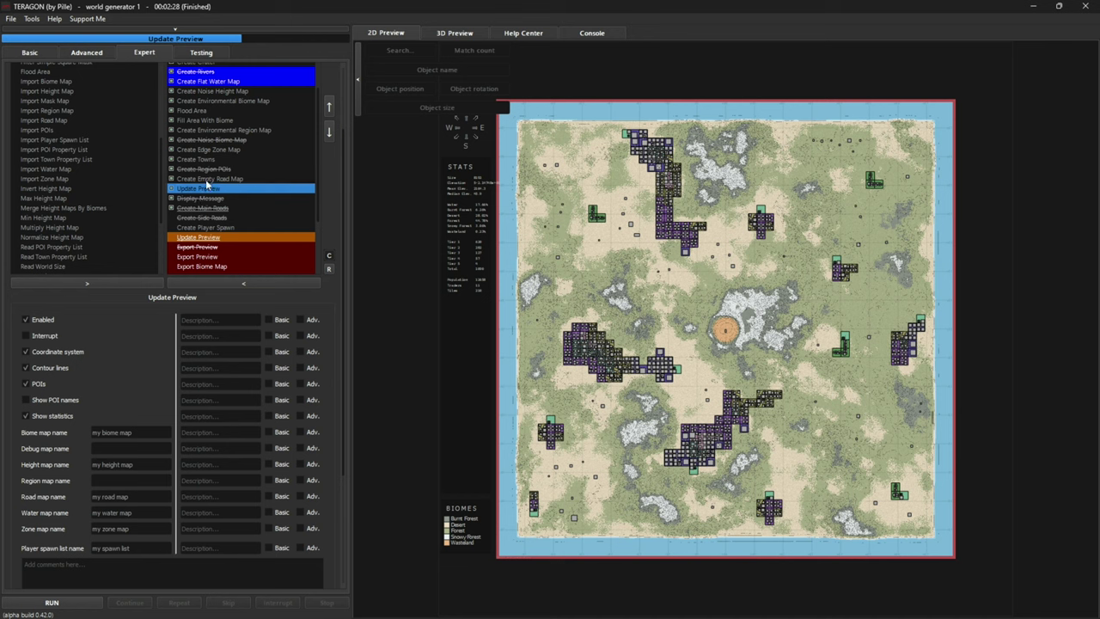
click(203, 238)
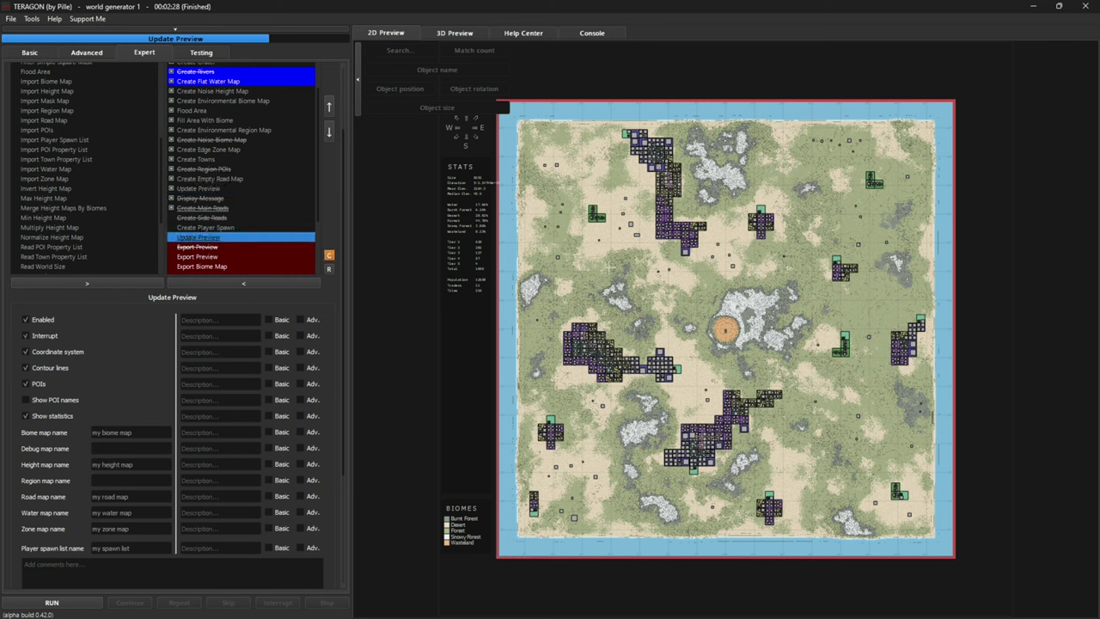
Step: Set the maximum town count of the Create Towns command to 1
scroll(223, 210, up, 3)
click(229, 189)
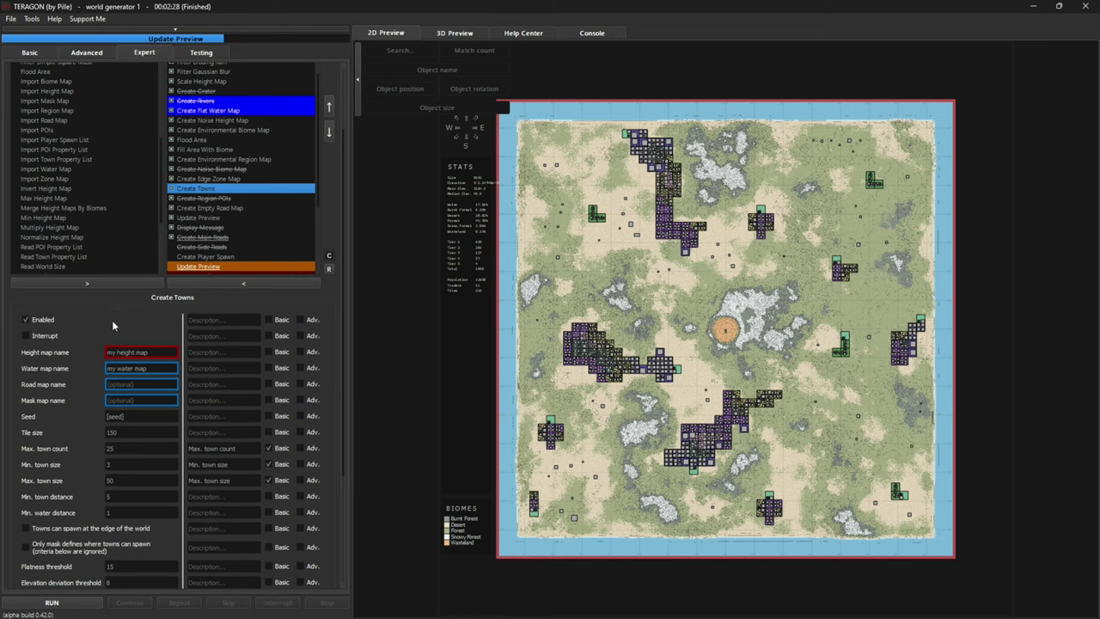
scroll(77, 337, down, 3)
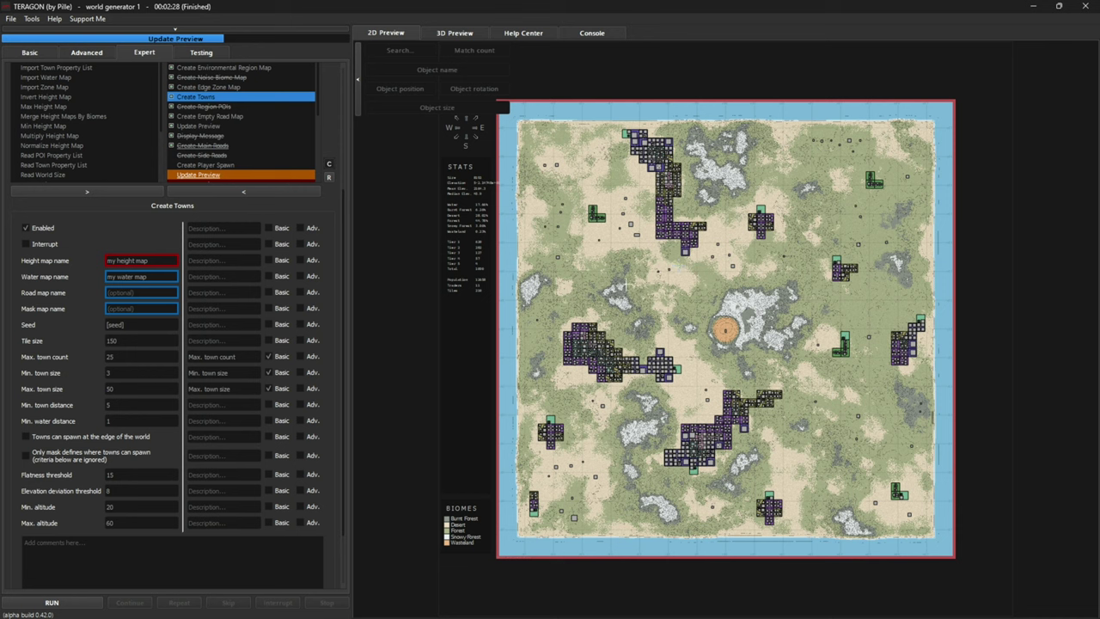
double_click(128, 342)
click(121, 342)
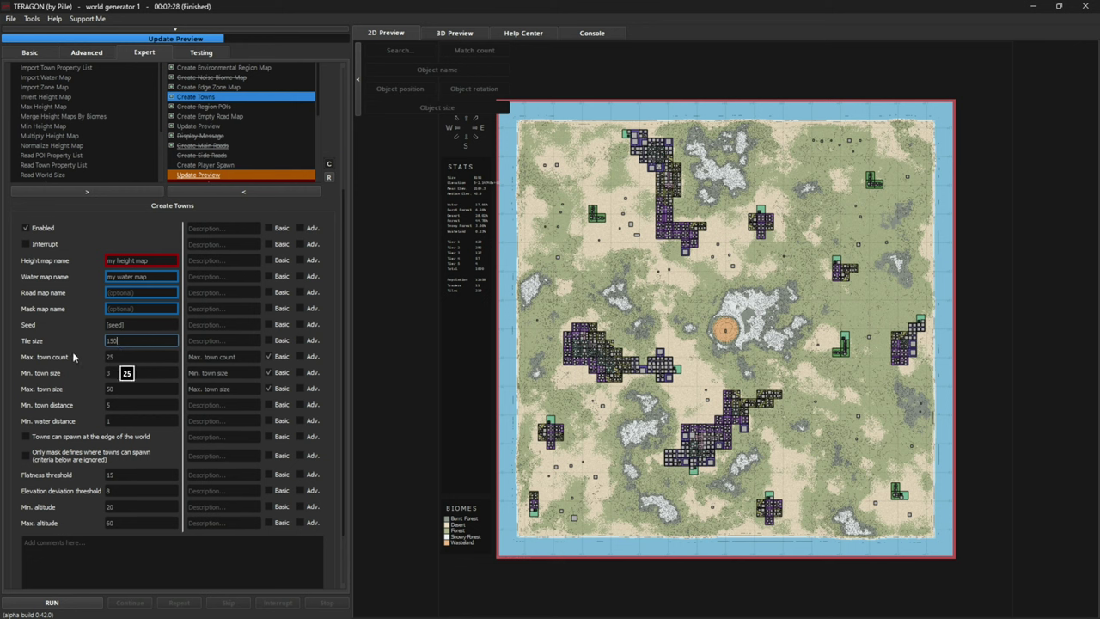
double_click(120, 357)
text(1)
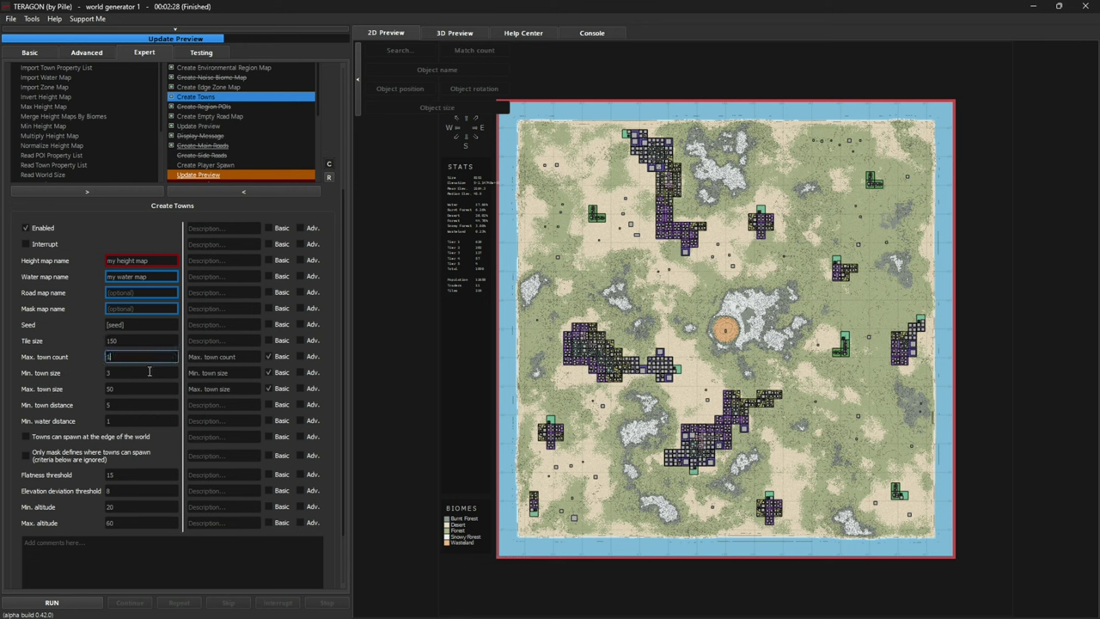
click(128, 373)
click(128, 388)
key(Return)
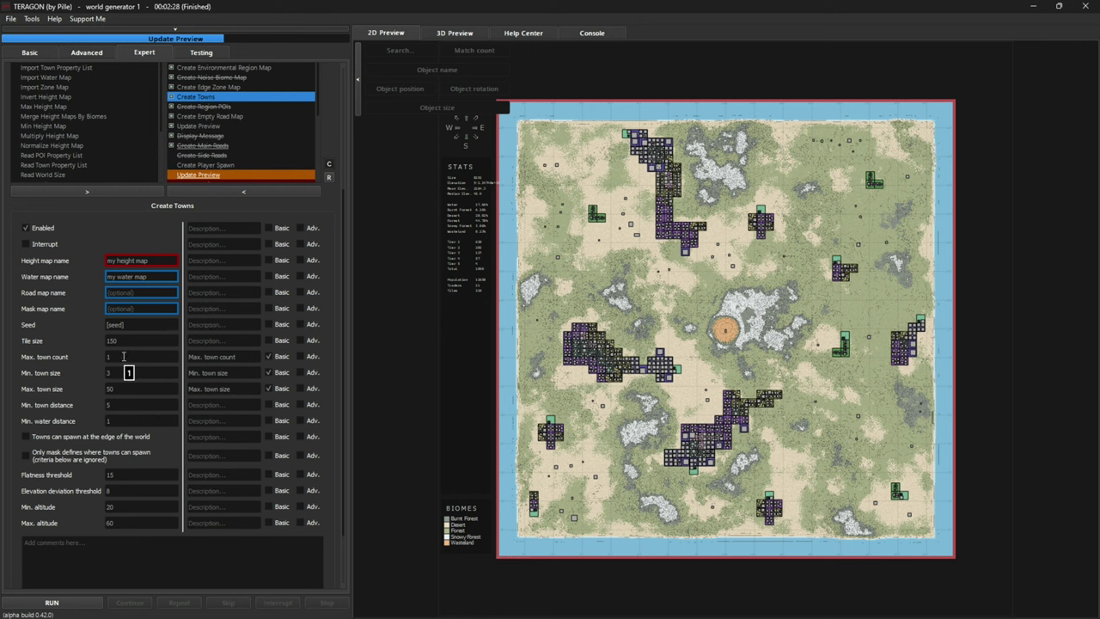
Step: Set both the minimum and maximum town size of the Create Towns command to 1500
click(121, 373)
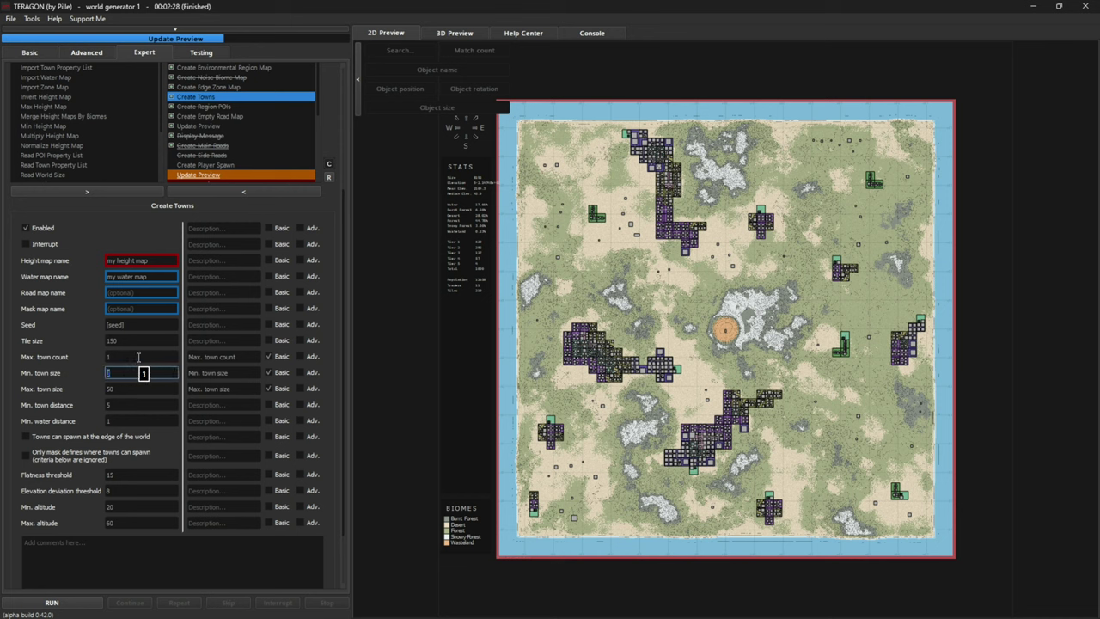
text(1500)
key(Tab)
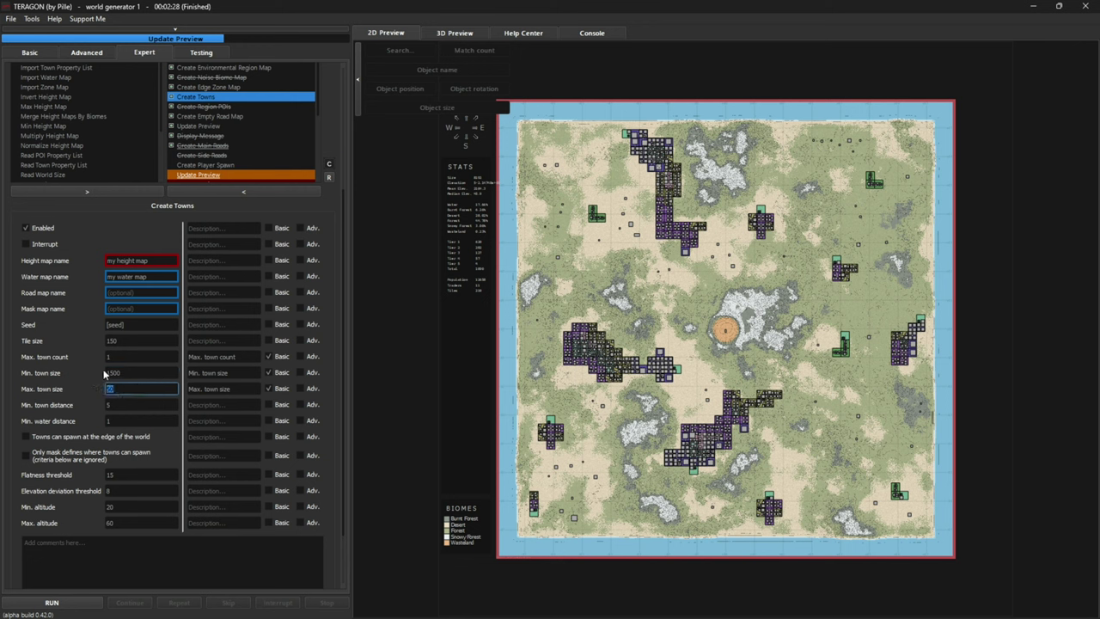
text(1500)
Step: Set the minimum town distance and minimum water distance of the Create Towns command to 0
click(104, 405)
text(0)
key(Tab)
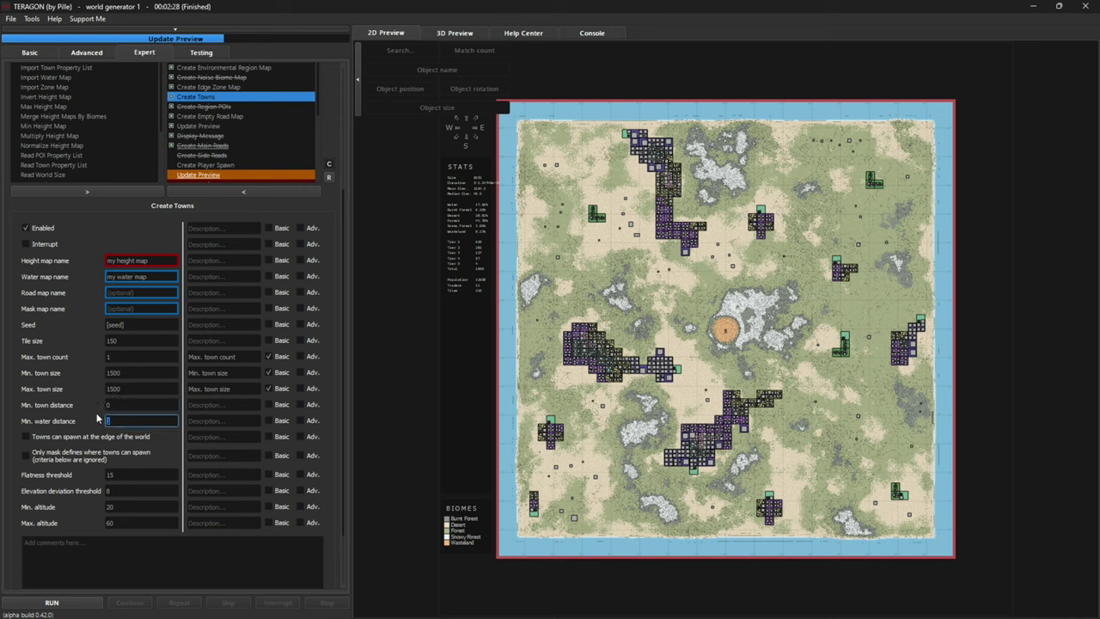
text(0)
Step: Run the command queue up to the Update Preview interrupt, and stop the generation there
click(73, 603)
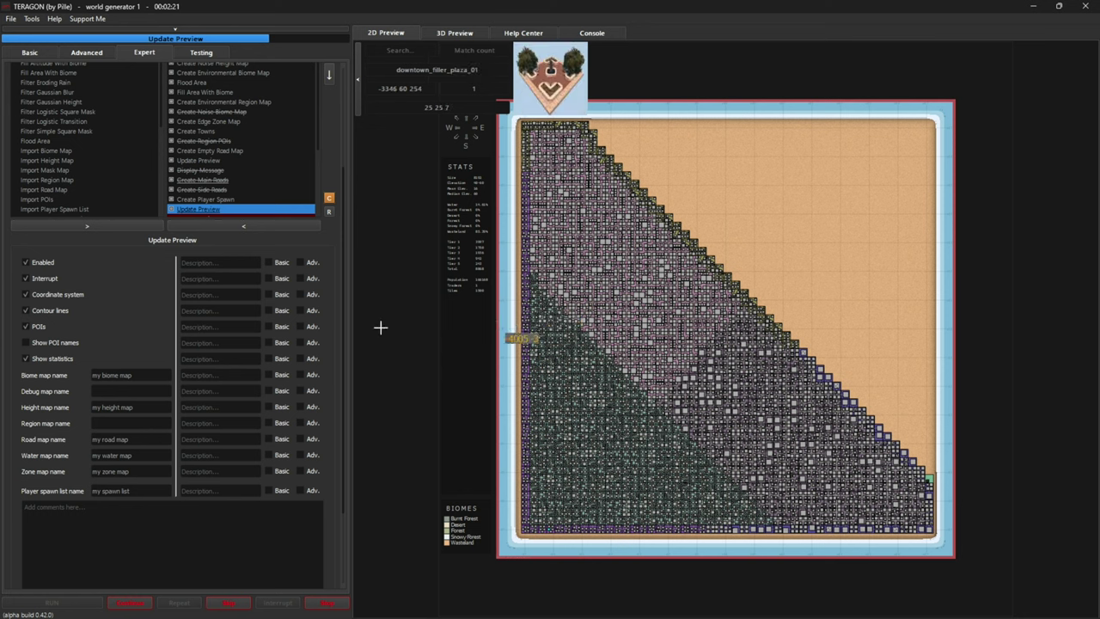
click(320, 605)
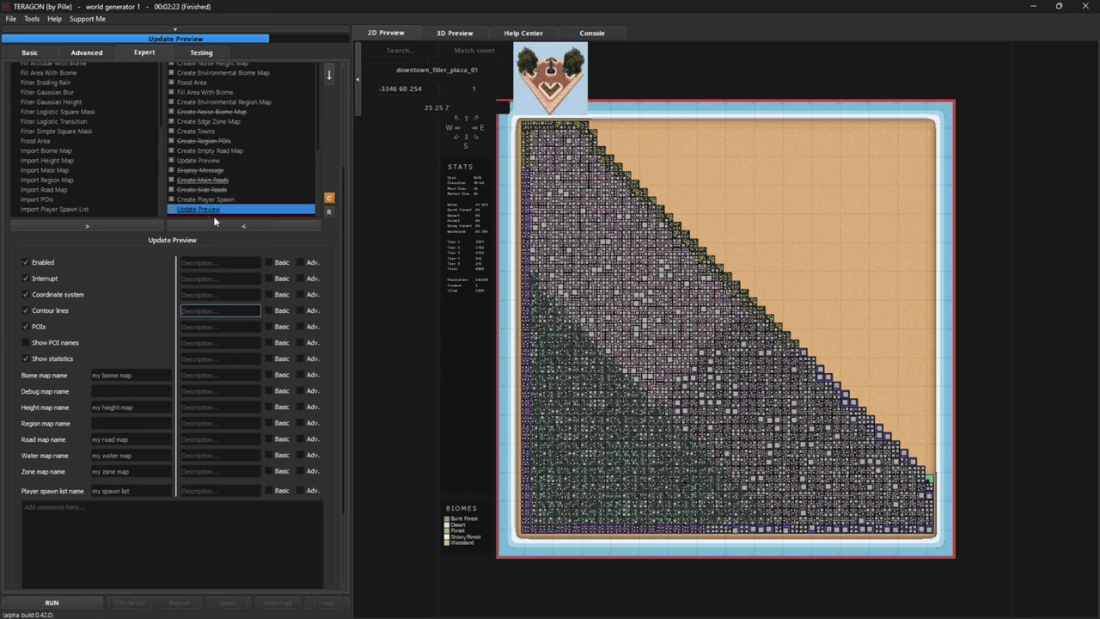
Step: Set both the minimum and maximum town size of the Create Towns command to 2401
click(210, 132)
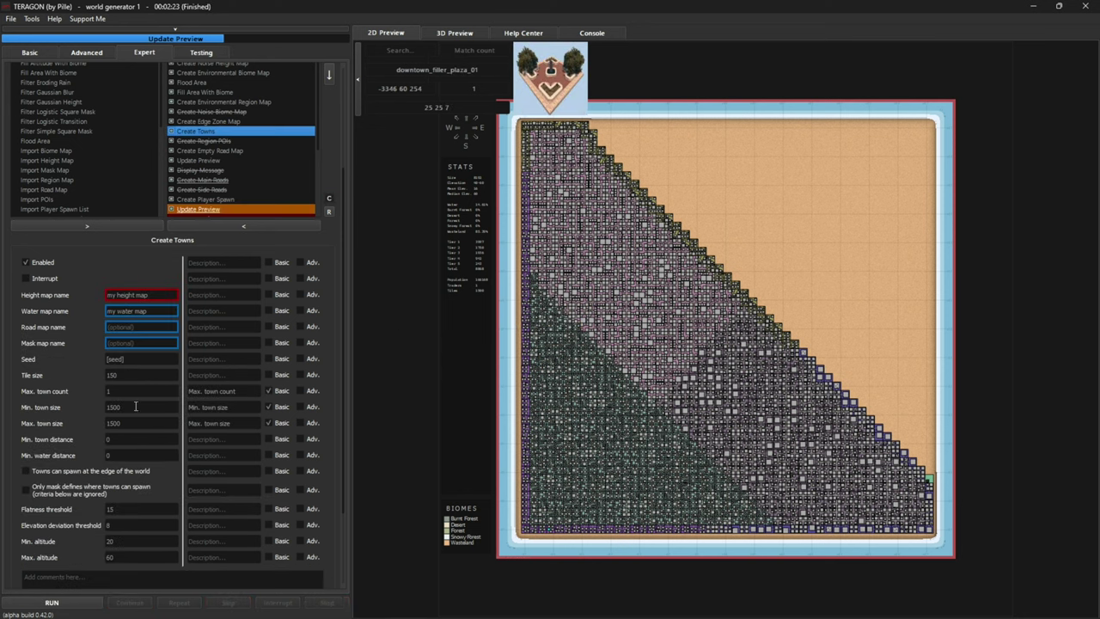
drag(135, 406, 82, 423)
text(2401)
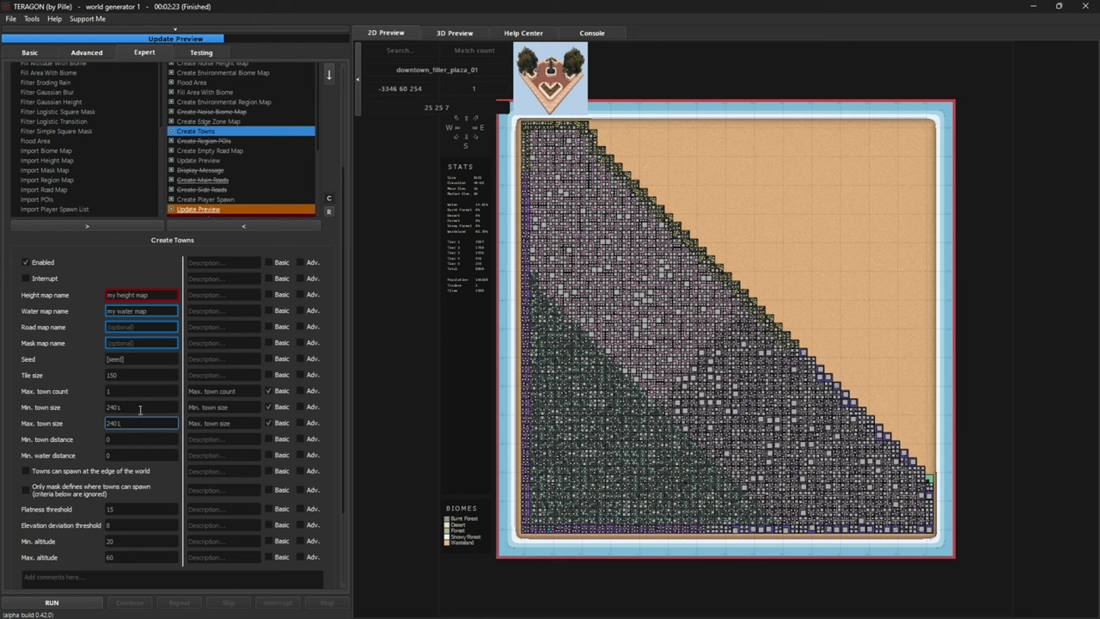
text(2401)
key(Return)
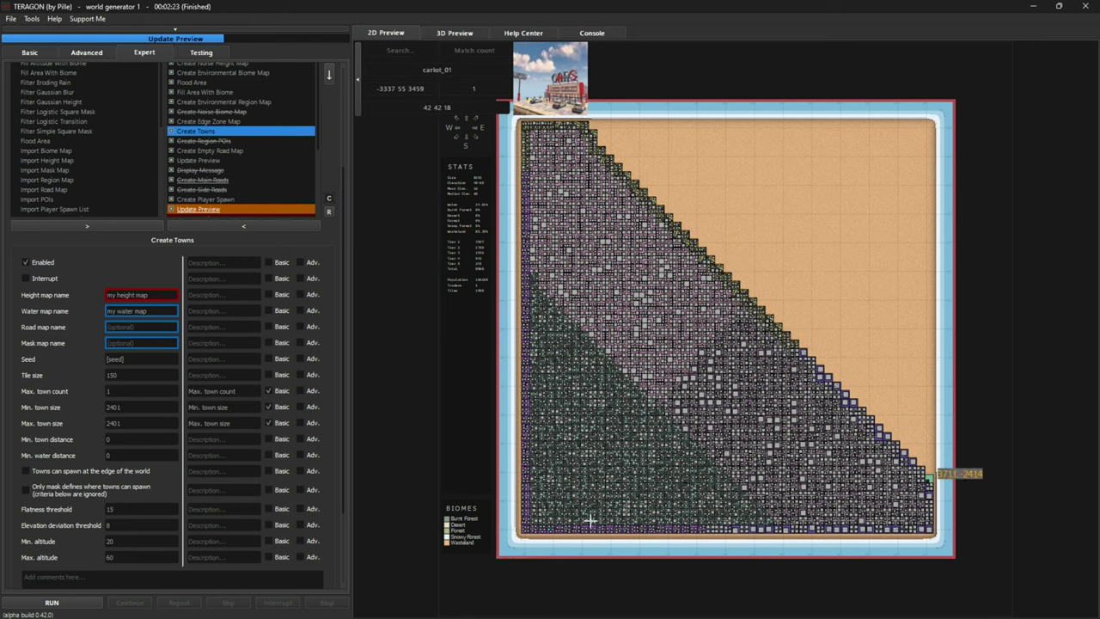
Step: Run the command queue with the 2401 town size and continue the generation past the Update Preview interrupt
click(77, 608)
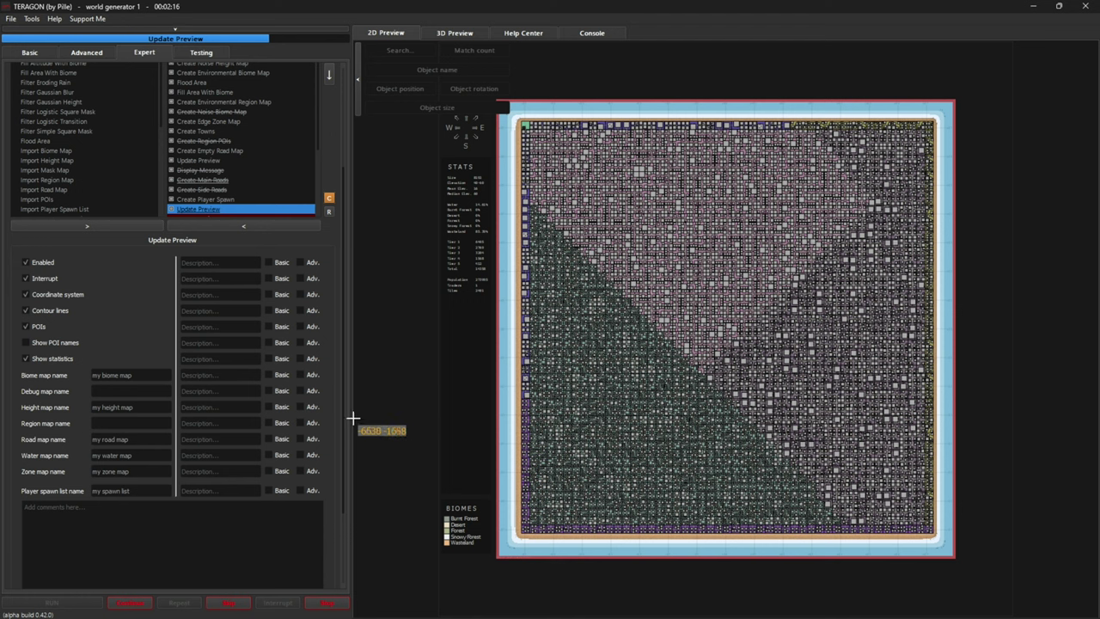
click(131, 605)
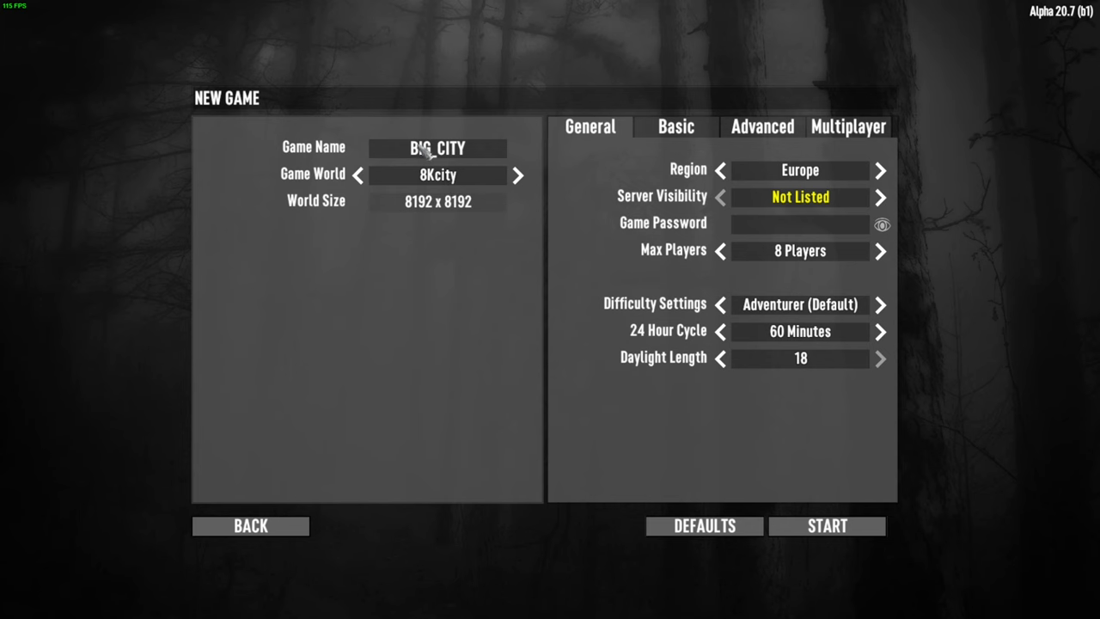
Step: In 7 Days to Die, start the new game BIG_CITY on the 8Kcity world and dismiss the introductory quest messages
click(834, 521)
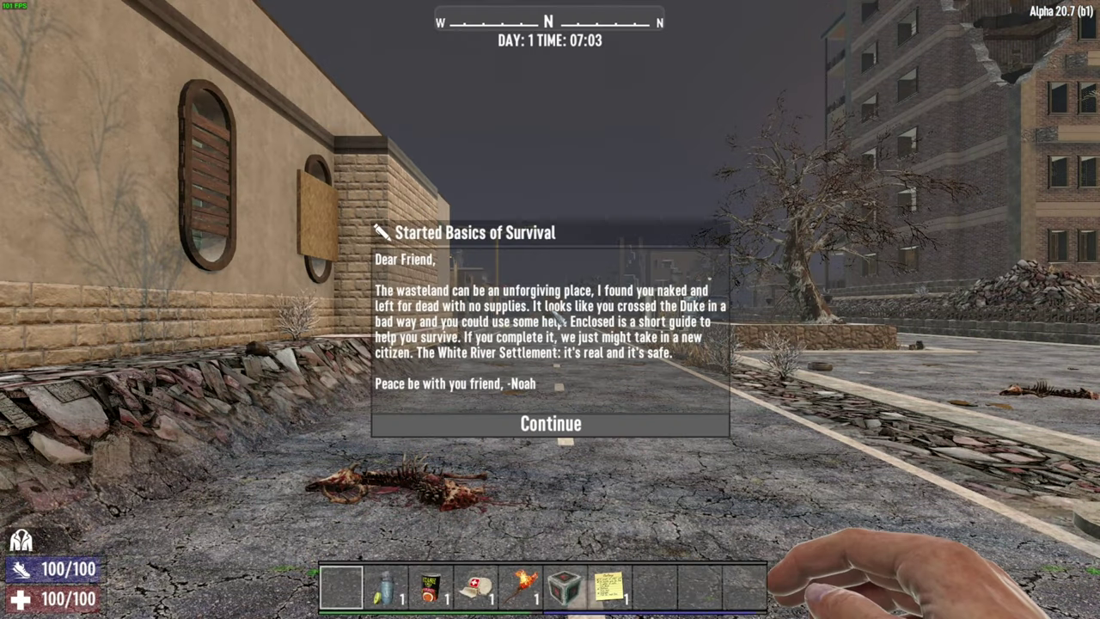
key(Escape)
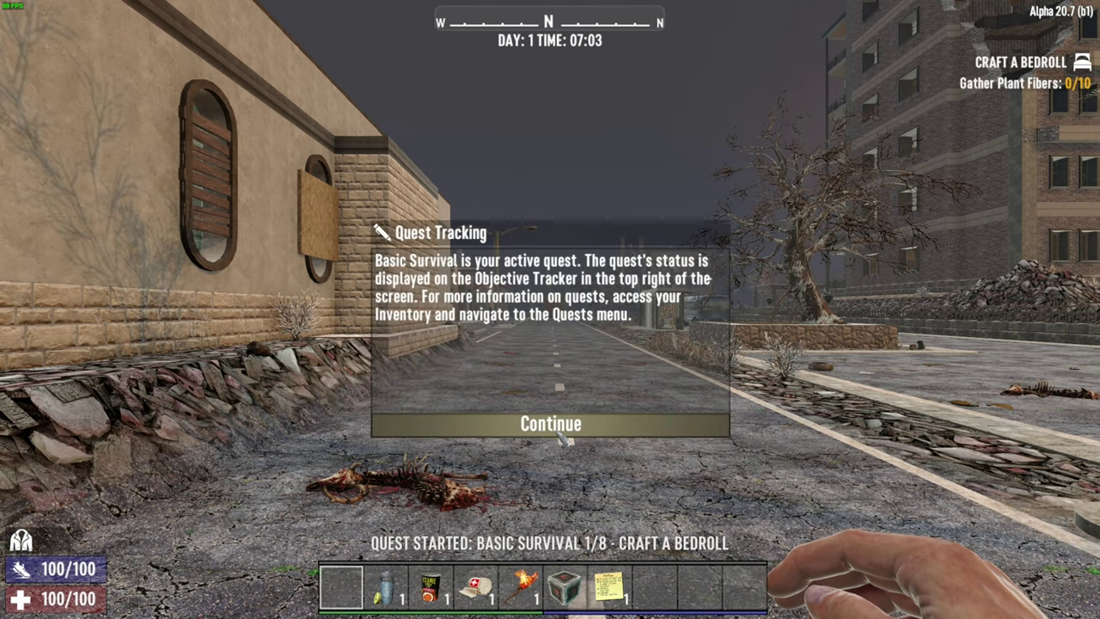
key(Escape)
Step: Run the console commands dm, cm and weather fog 0 to enable the debug and creative modes and remove the fog
key(F1)
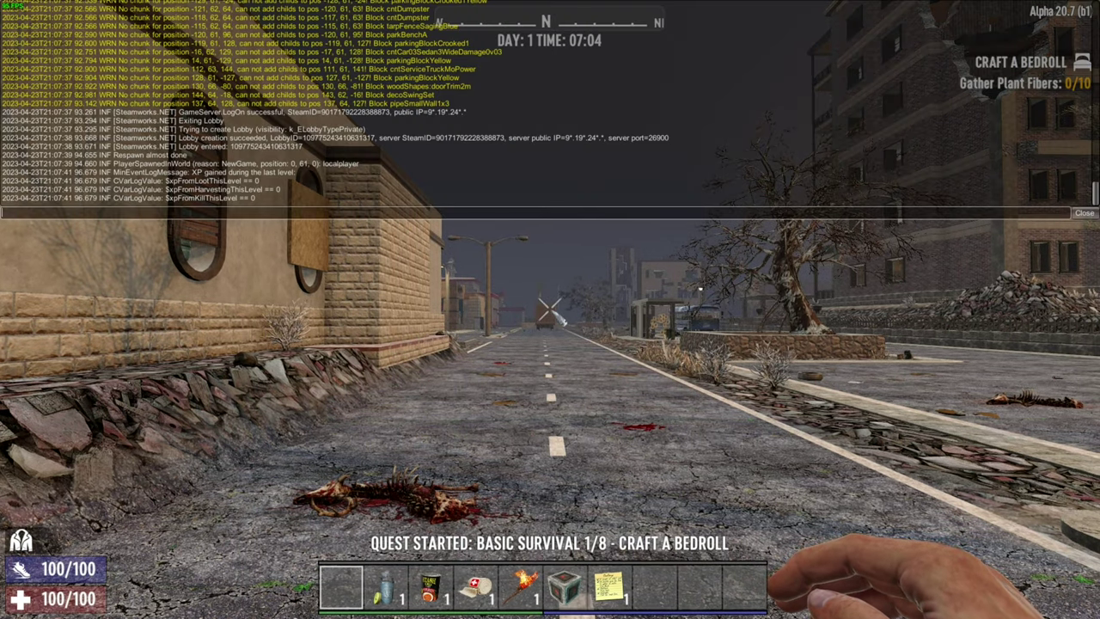
text(dm)
key(Return)
text(c)
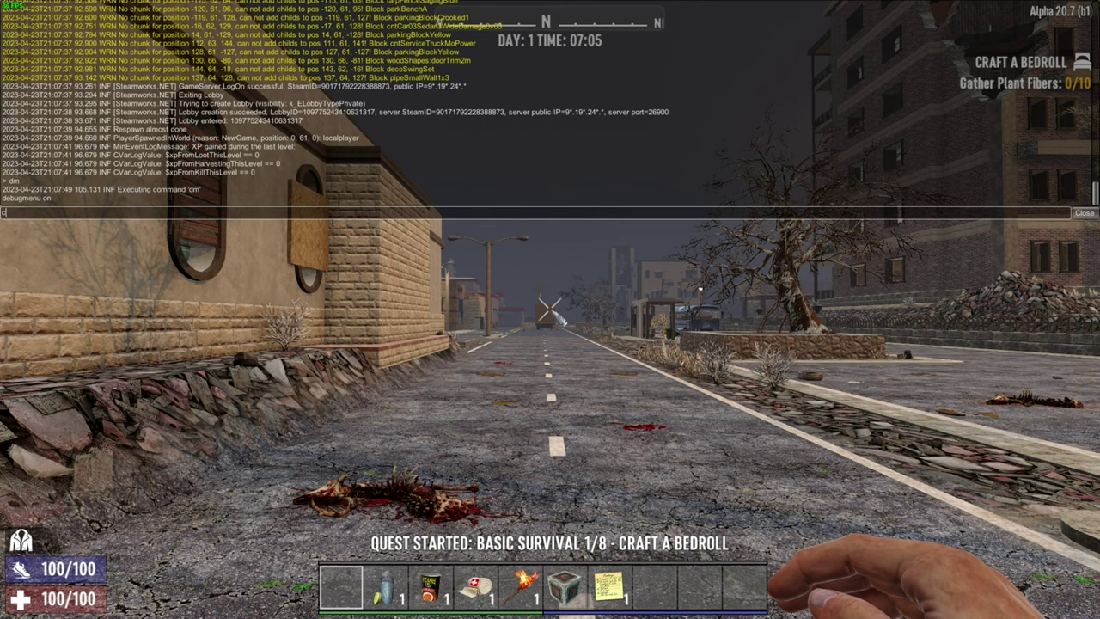
text(m)
key(Return)
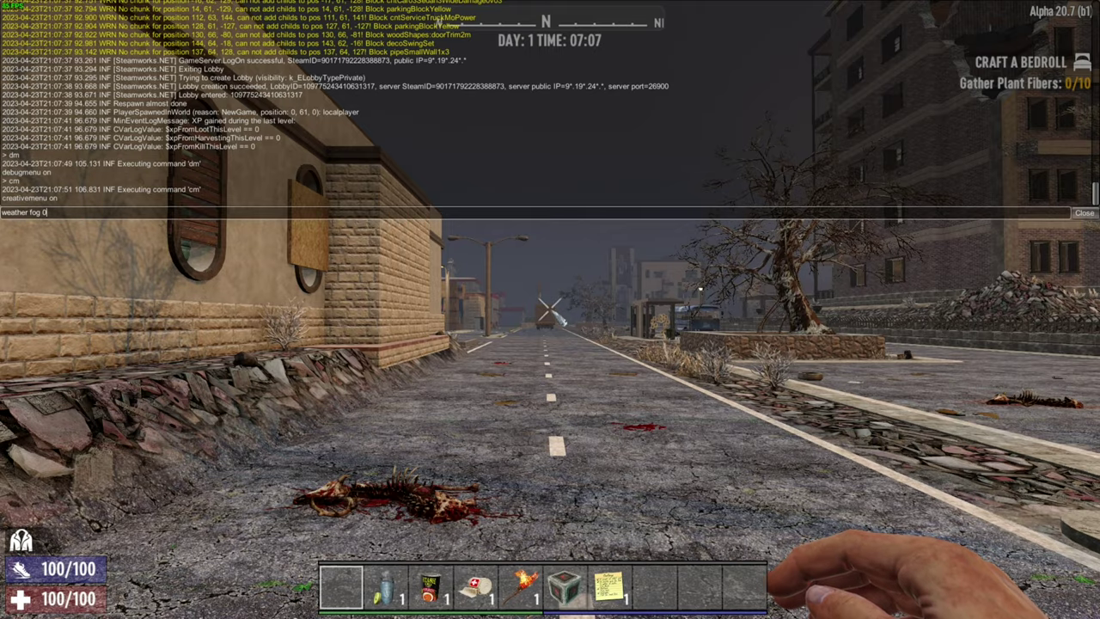
key(Return)
key(F1)
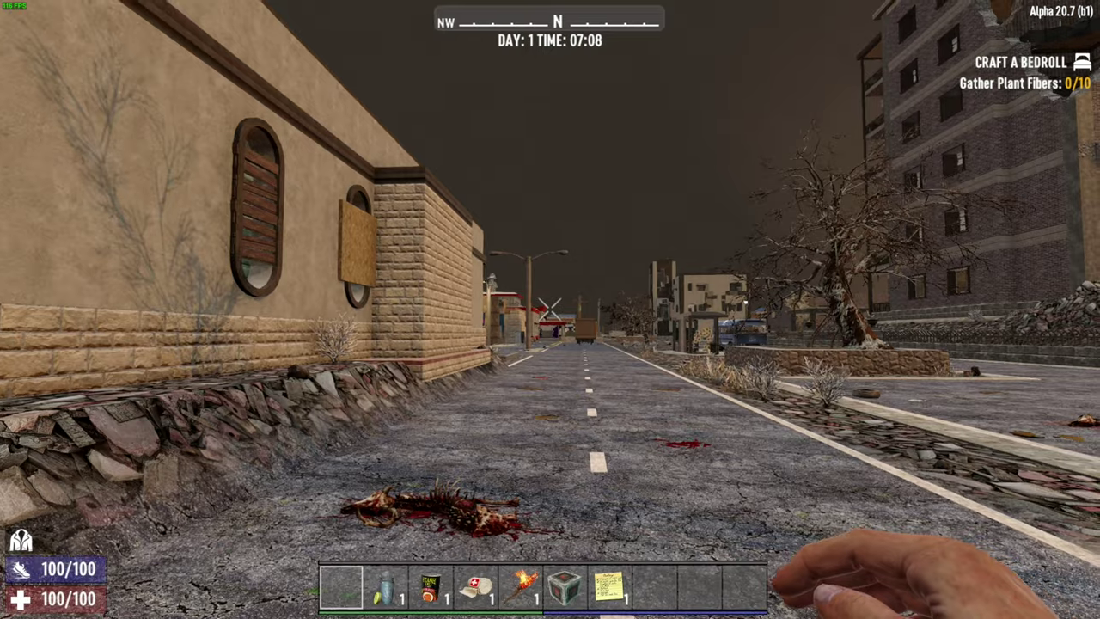
Step: Walk north along the street from the spawn point to look at the surrounding city buildings
key(w)
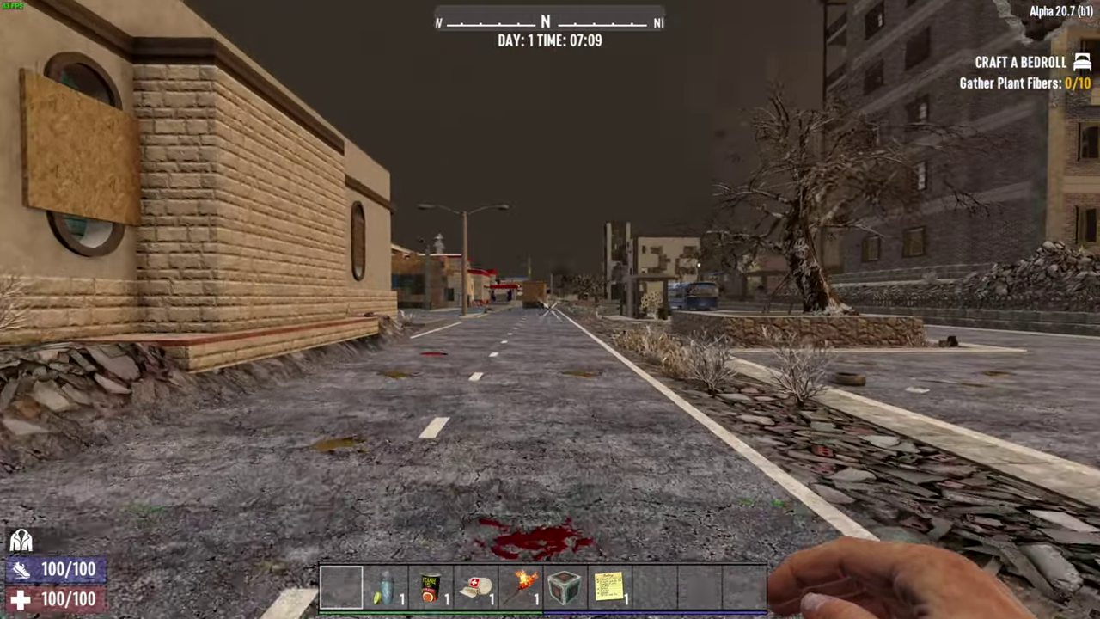
key(shift+w)
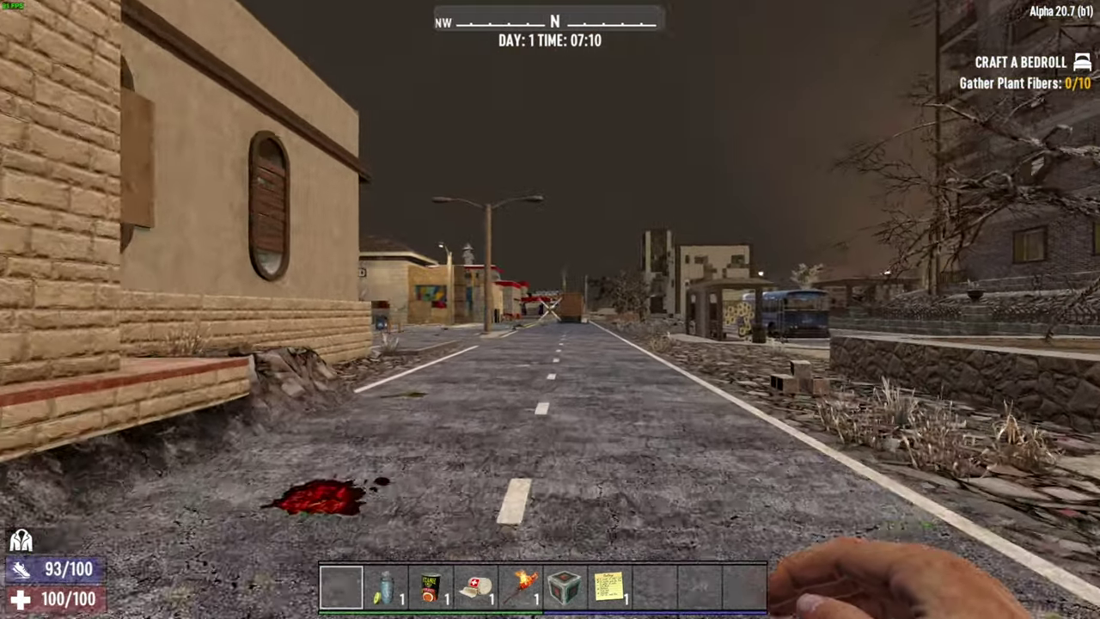
key(shift+w)
Step: Set the dynamic mesh distance in the video settings to 2000, apply it and return to the game
key(Escape)
click(103, 57)
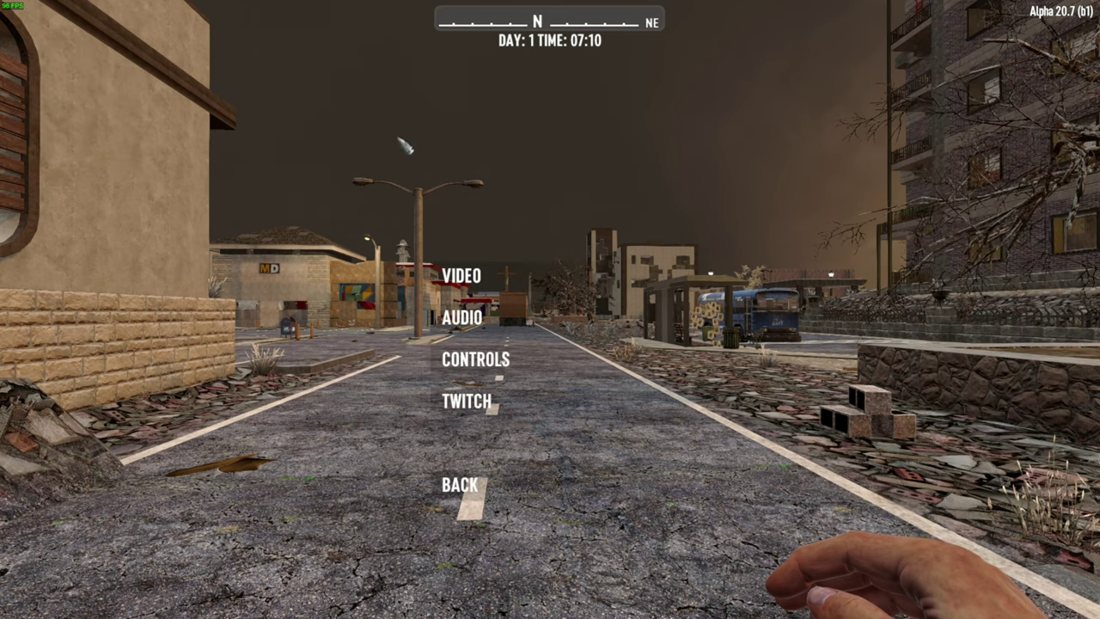
click(462, 275)
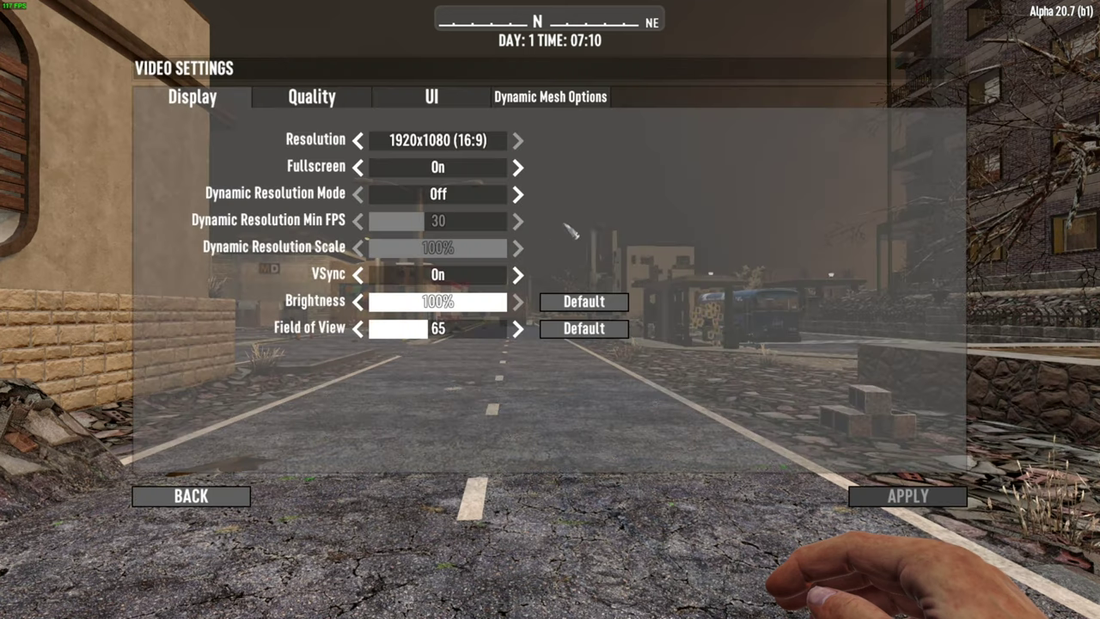
click(560, 100)
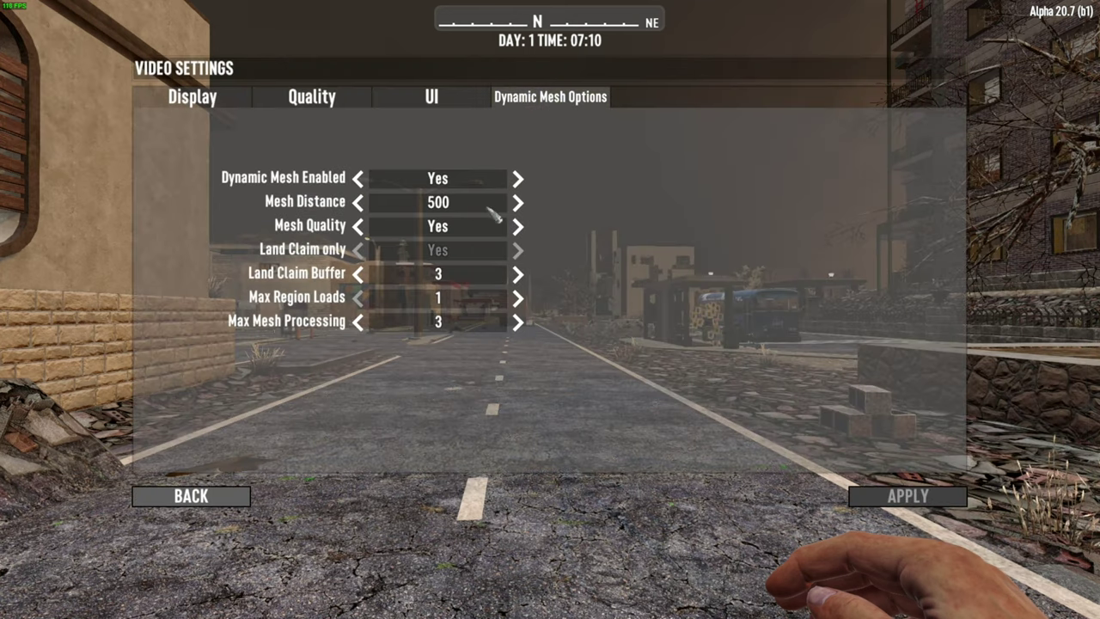
click(518, 202)
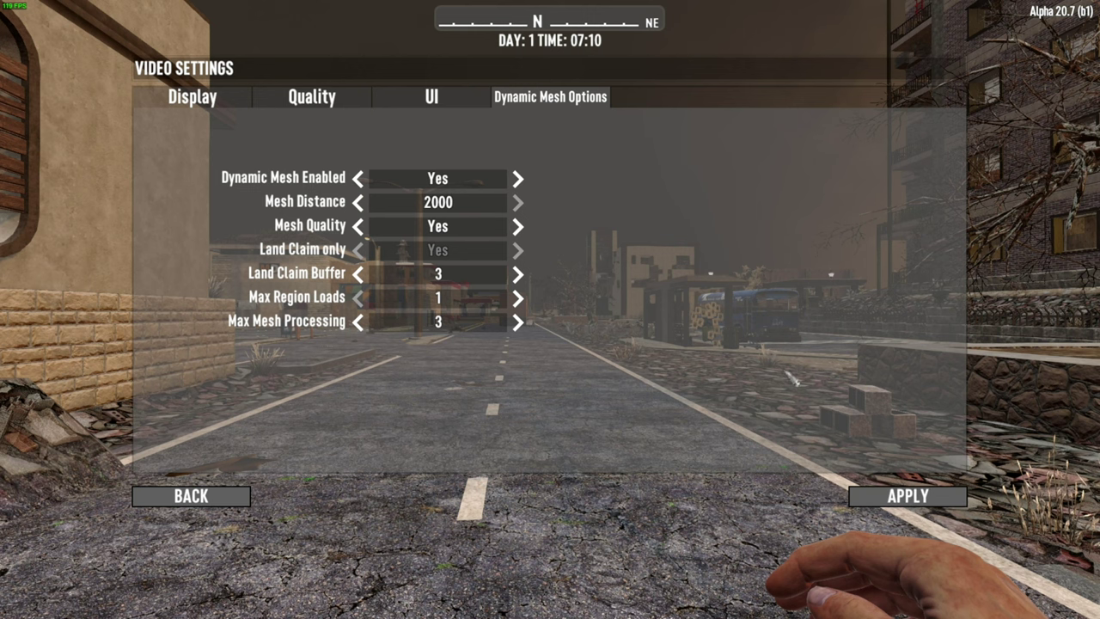
key(Escape)
key(Escape)
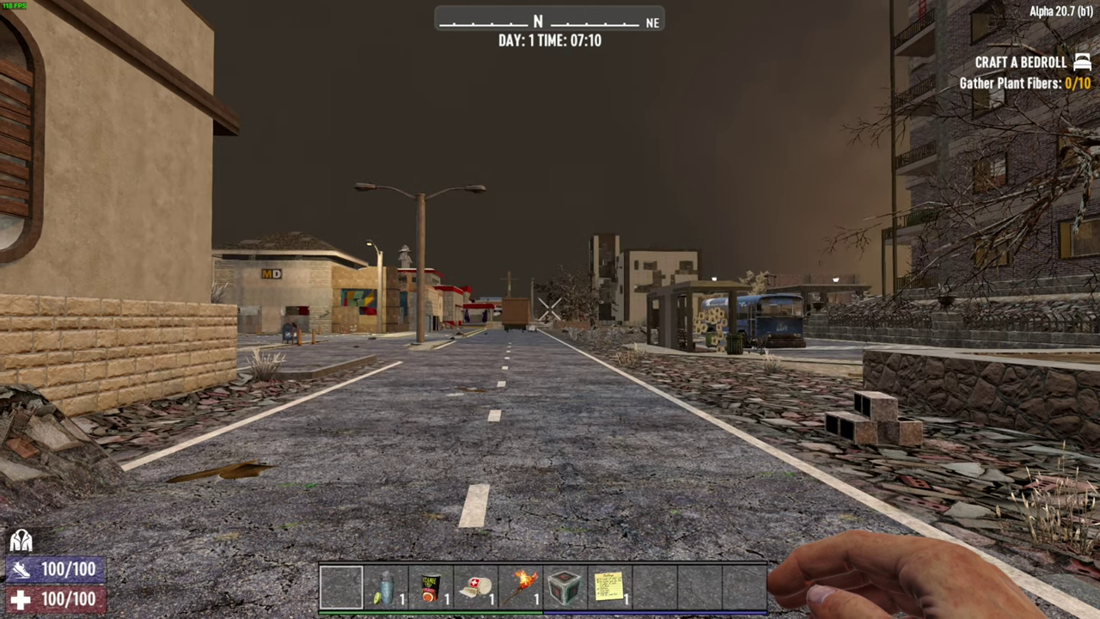
Step: Walk further up the road toward the bus stop to examine the distant buildings and the frame rate
key(w)
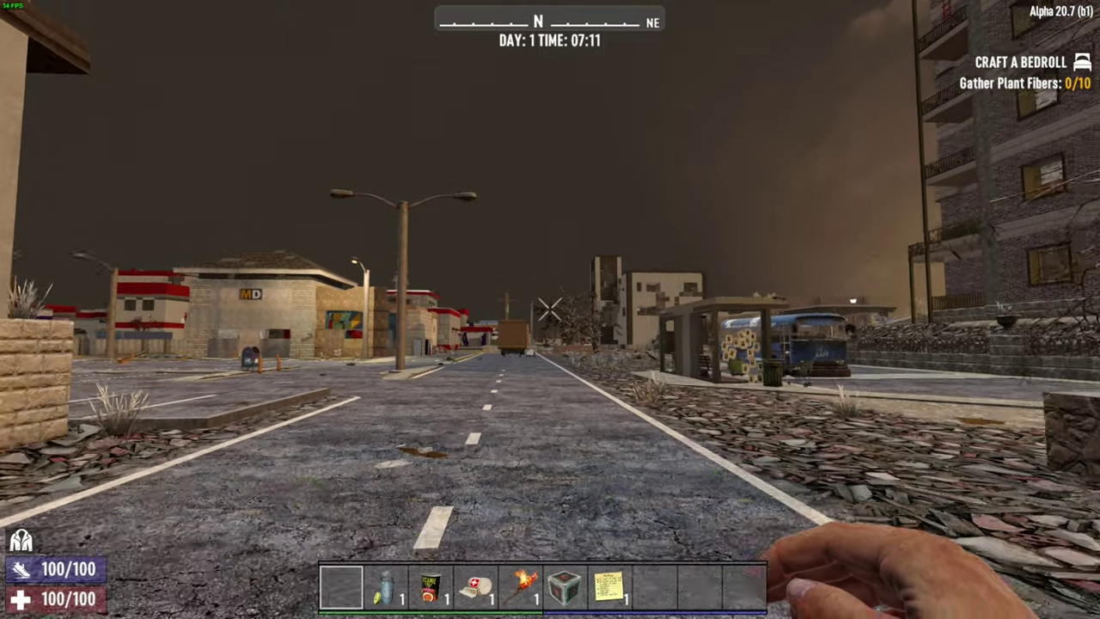
key(w)
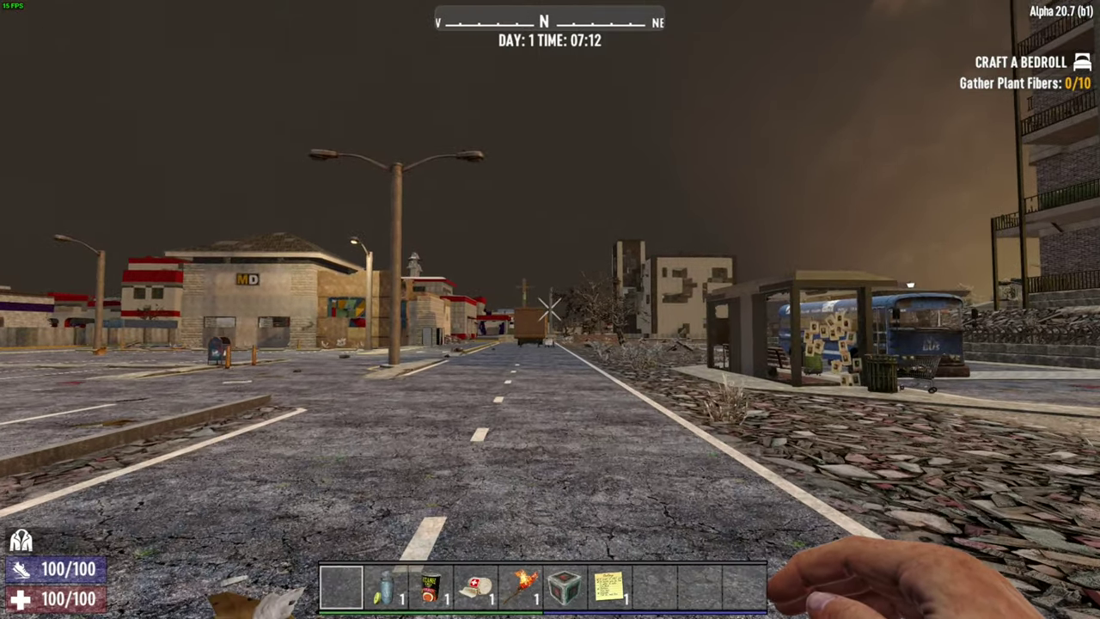
key(w)
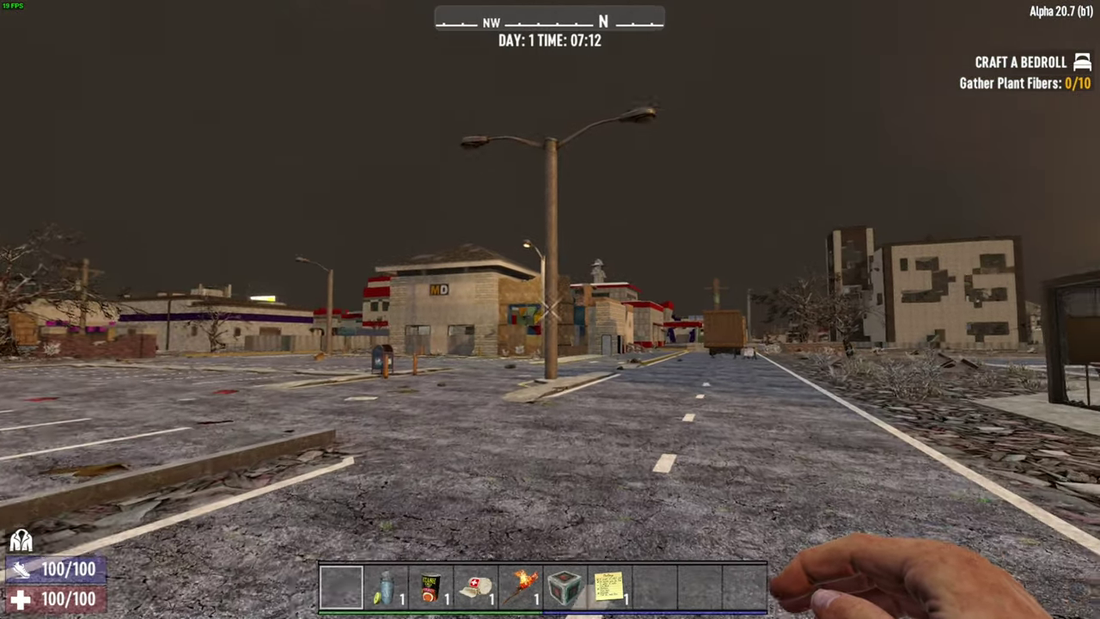
key(w)
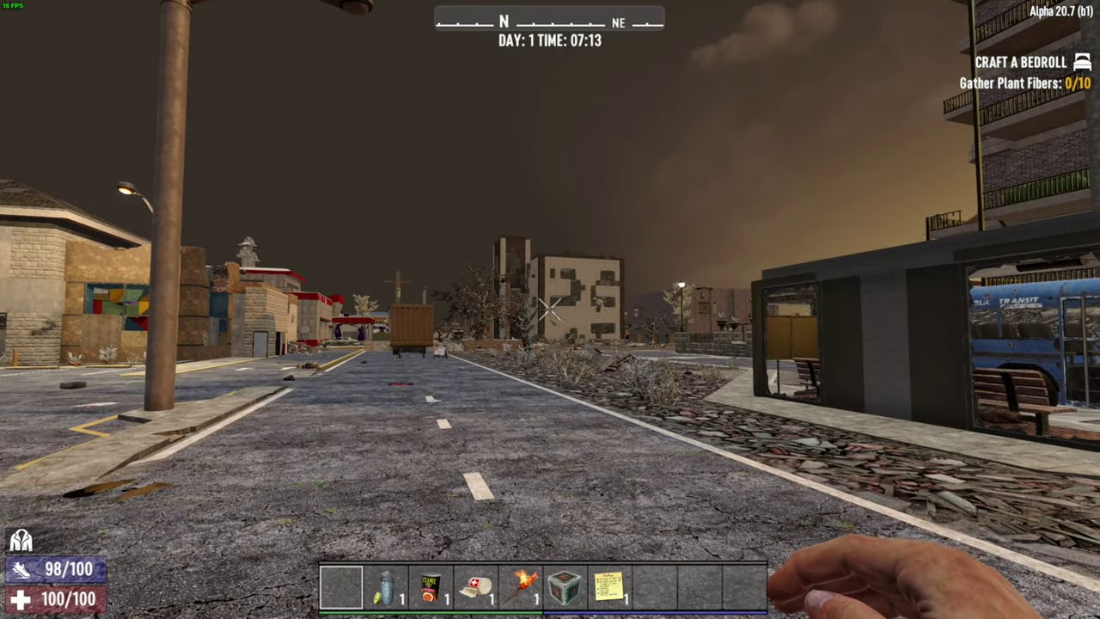
Step: Restore the dynamic mesh distance to 500, apply the change and return to the game
key(Escape)
click(86, 59)
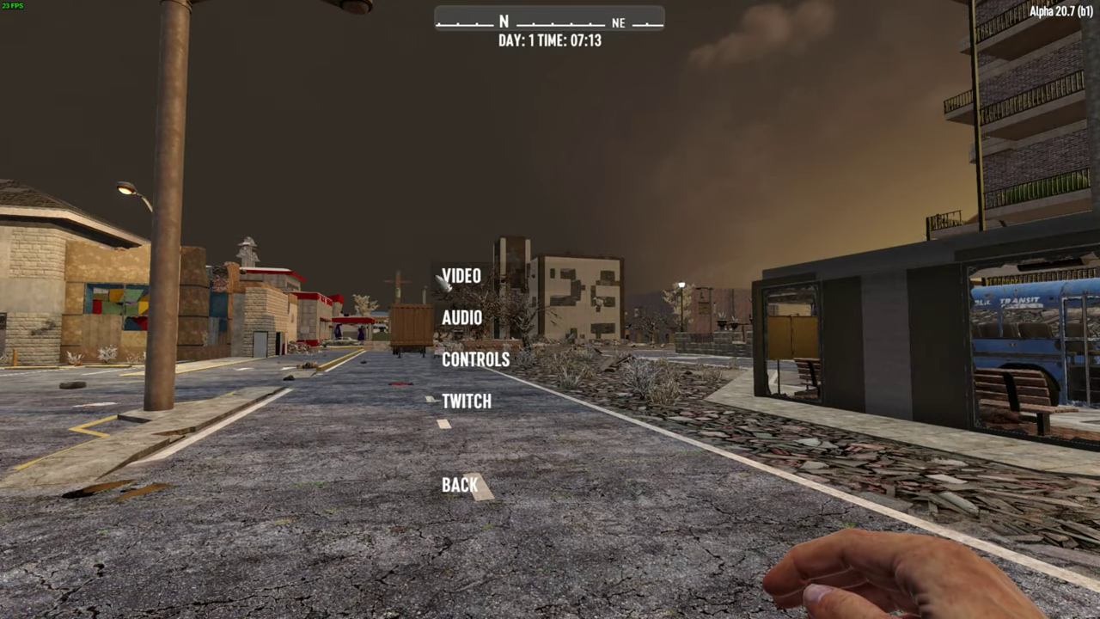
click(495, 274)
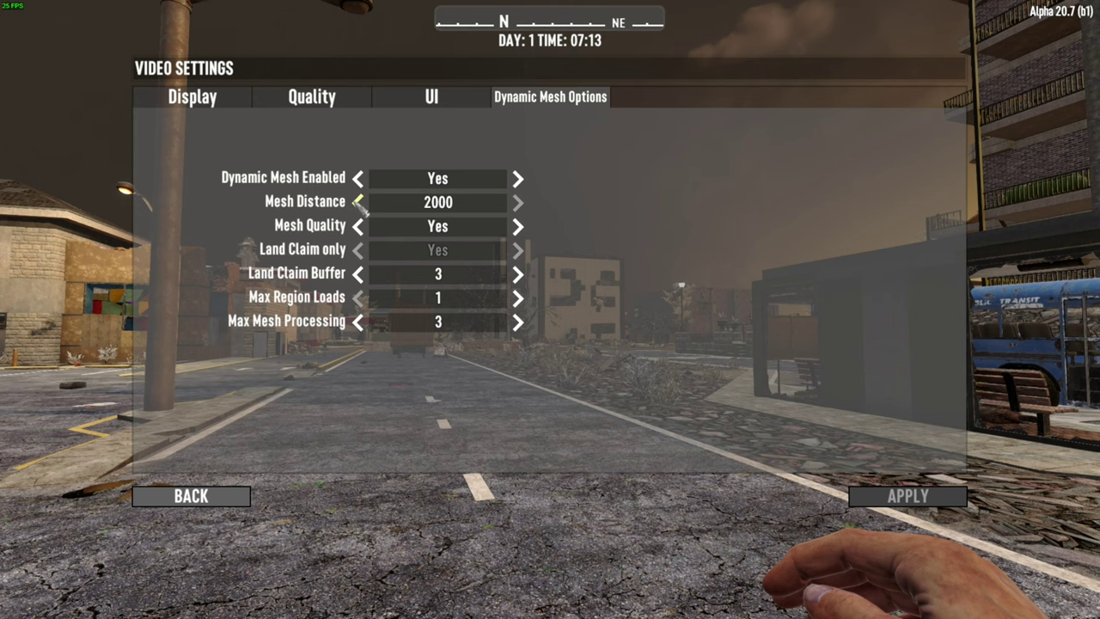
click(357, 201)
click(358, 201)
click(518, 202)
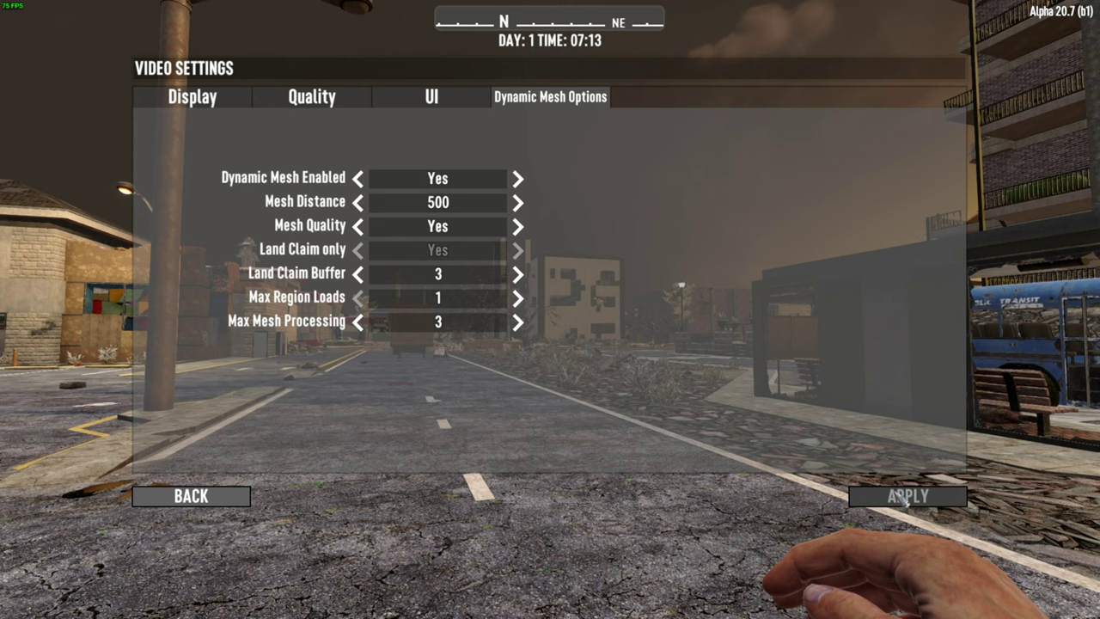
key(Escape)
key(Escape)
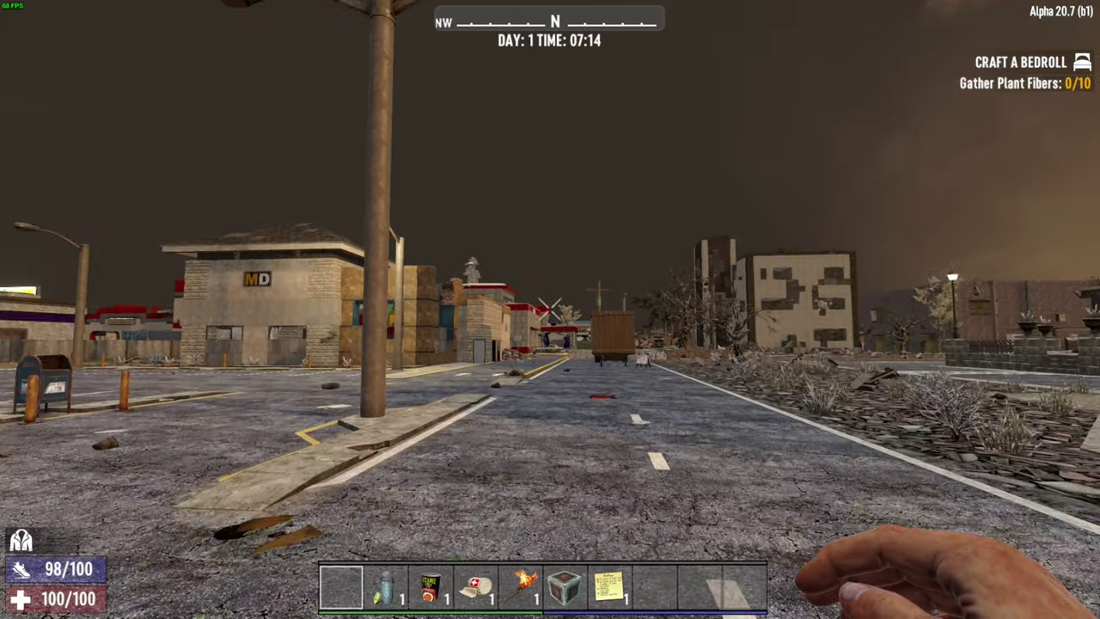
Step: Enable god mode and fly high above the city toward the northwest corner of the world
key(w)
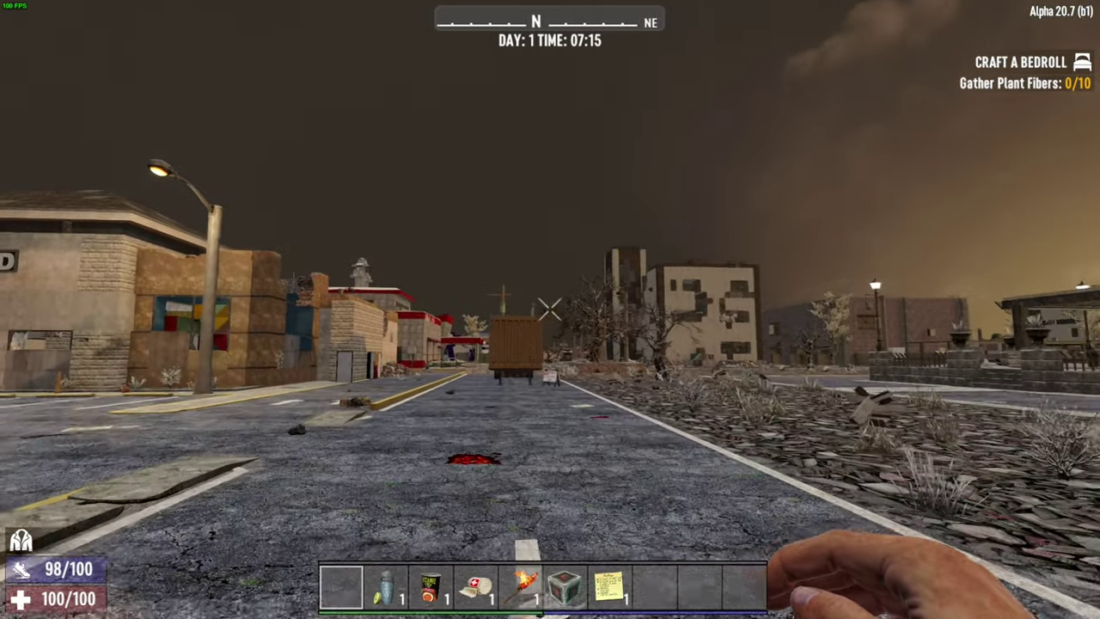
key(q)
key(space)
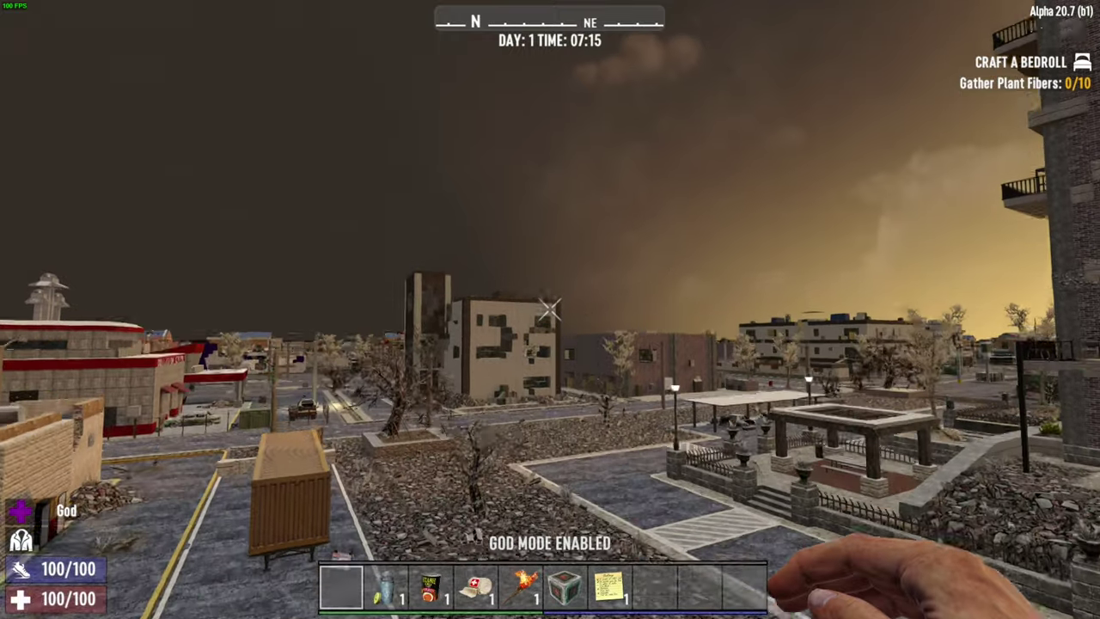
key(space)
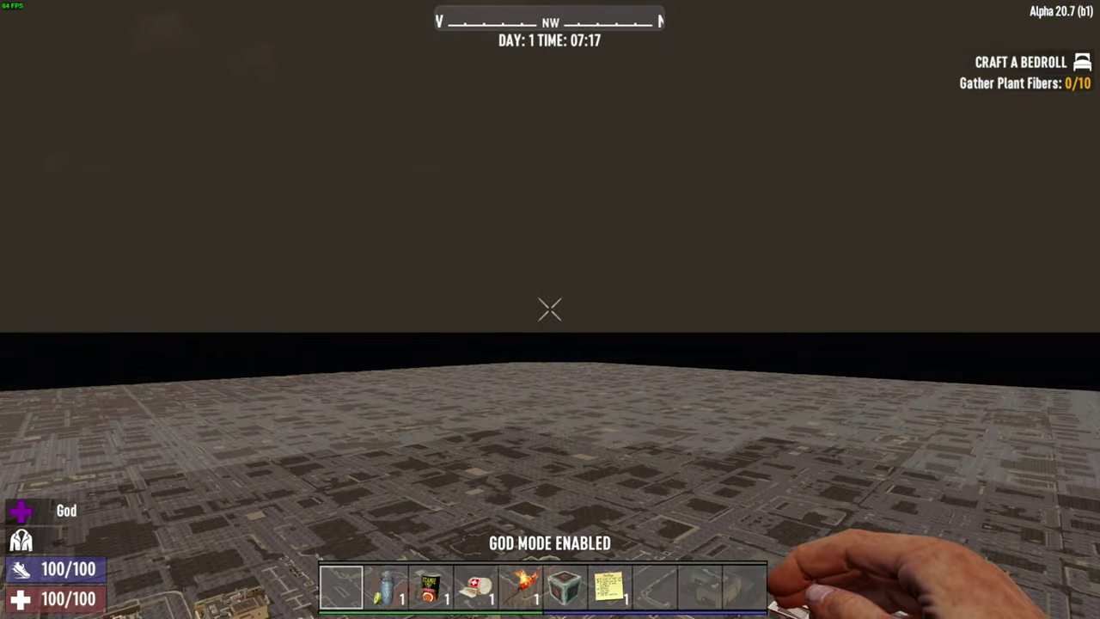
key(space)
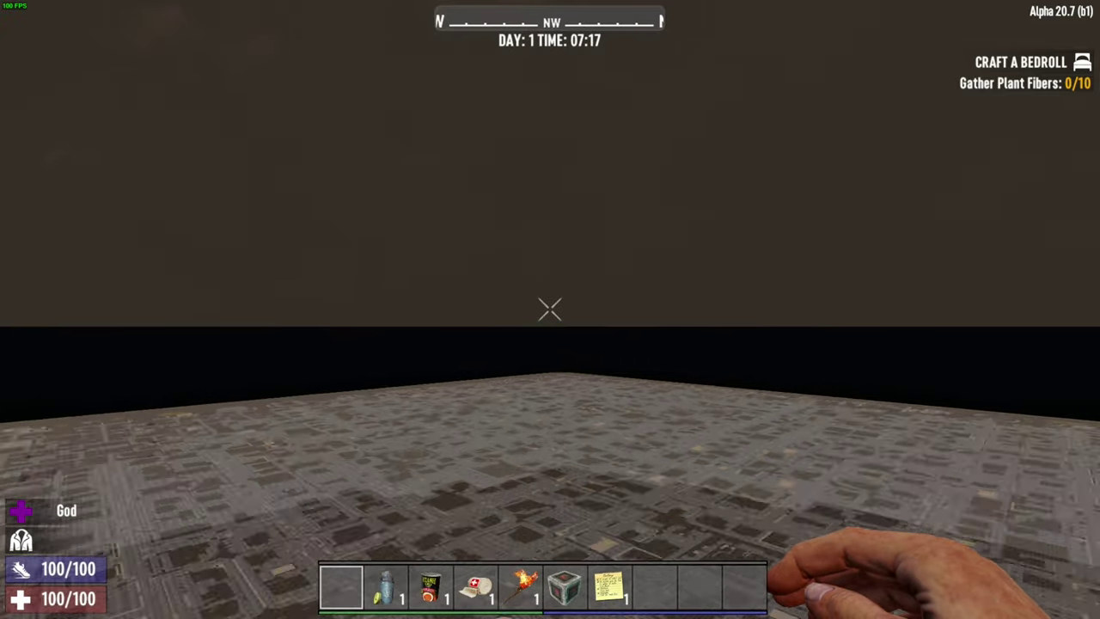
key(space)
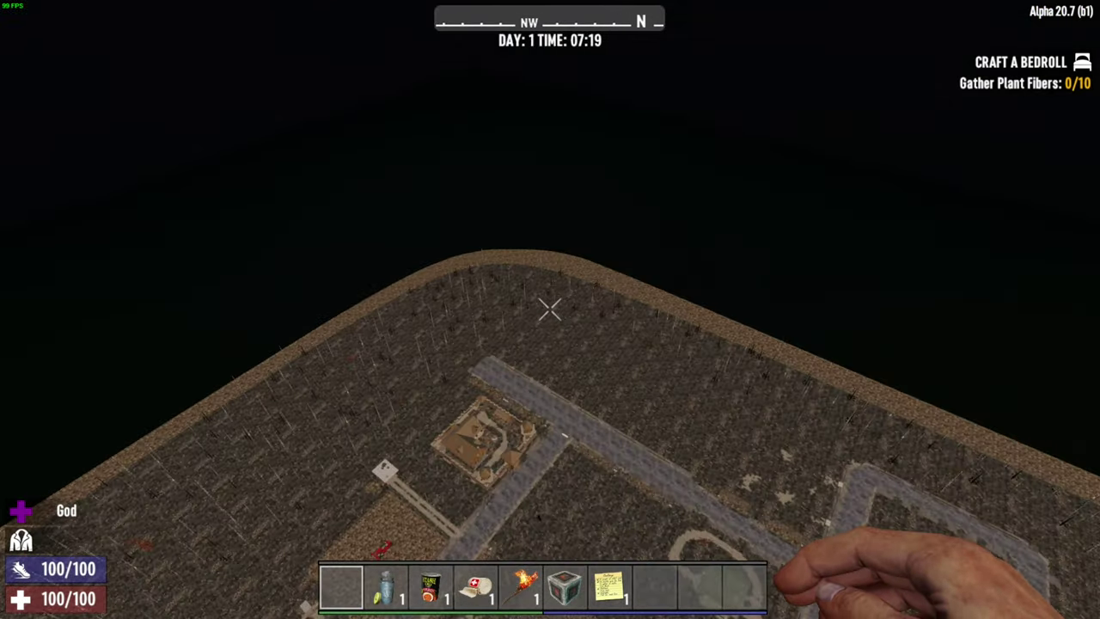
Step: Fly around the city's northwest corner to examine the shoreline, the surrounding water and the outer edge of the world
key(w)
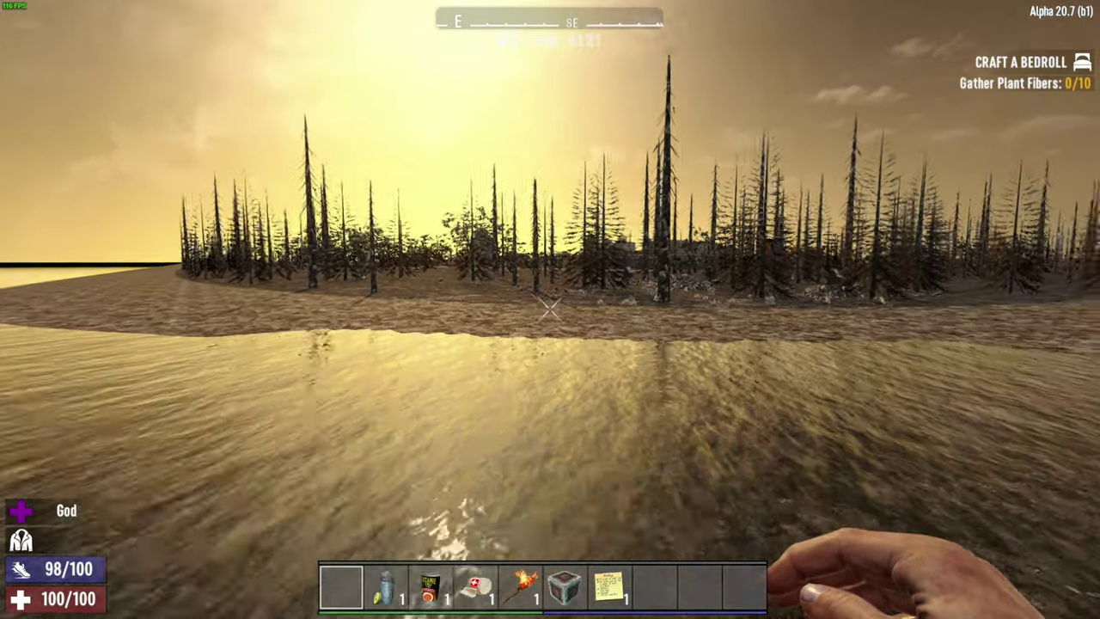
key(w)
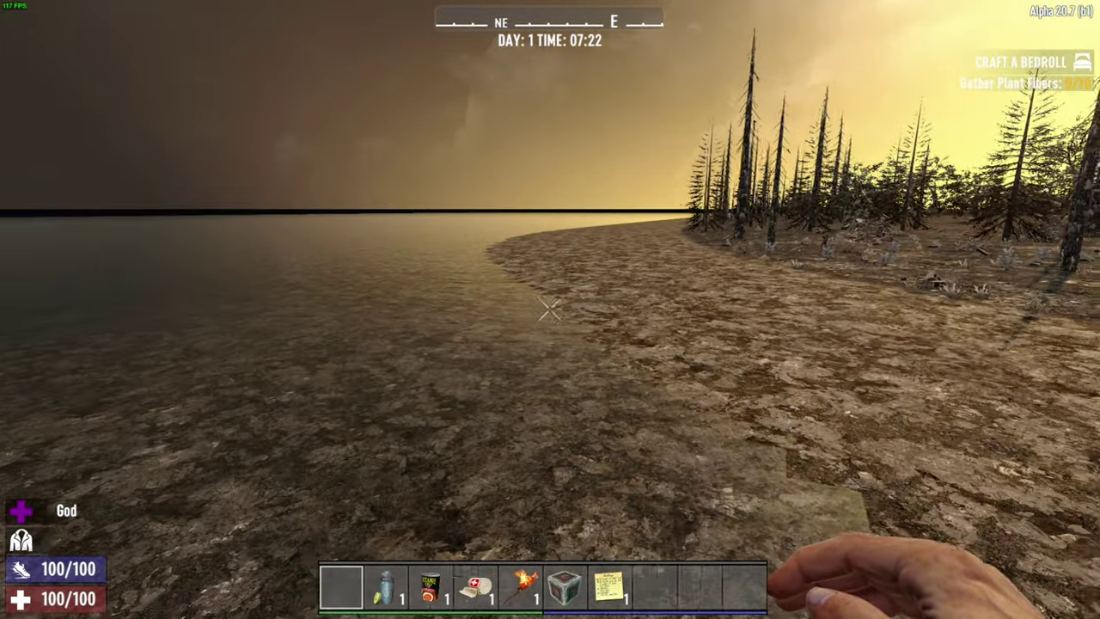
mouse_move(550, 310)
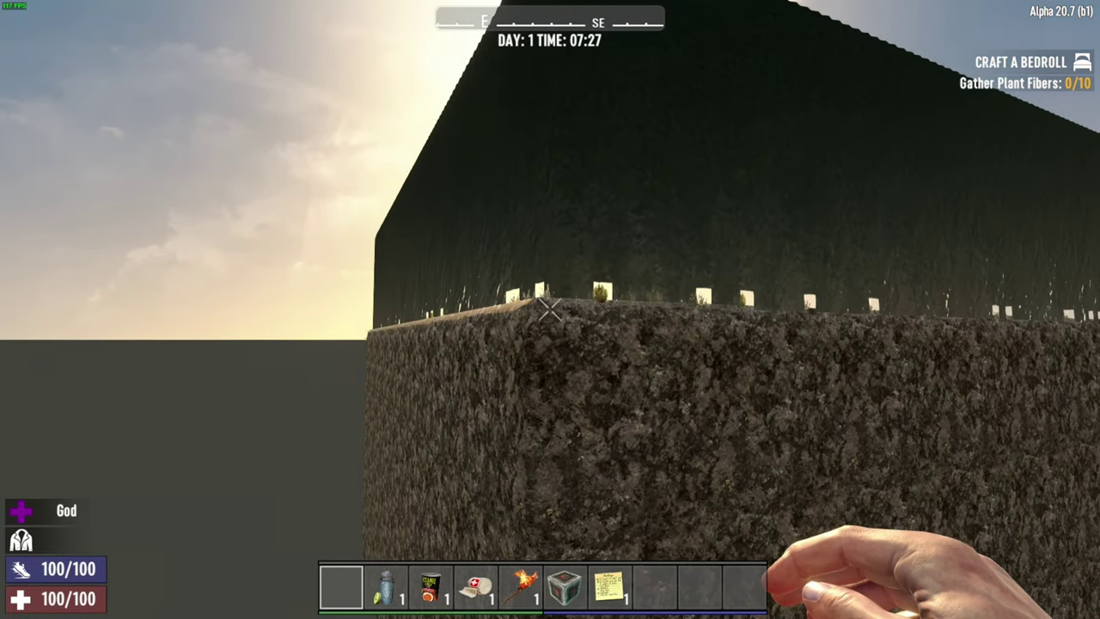
key(space)
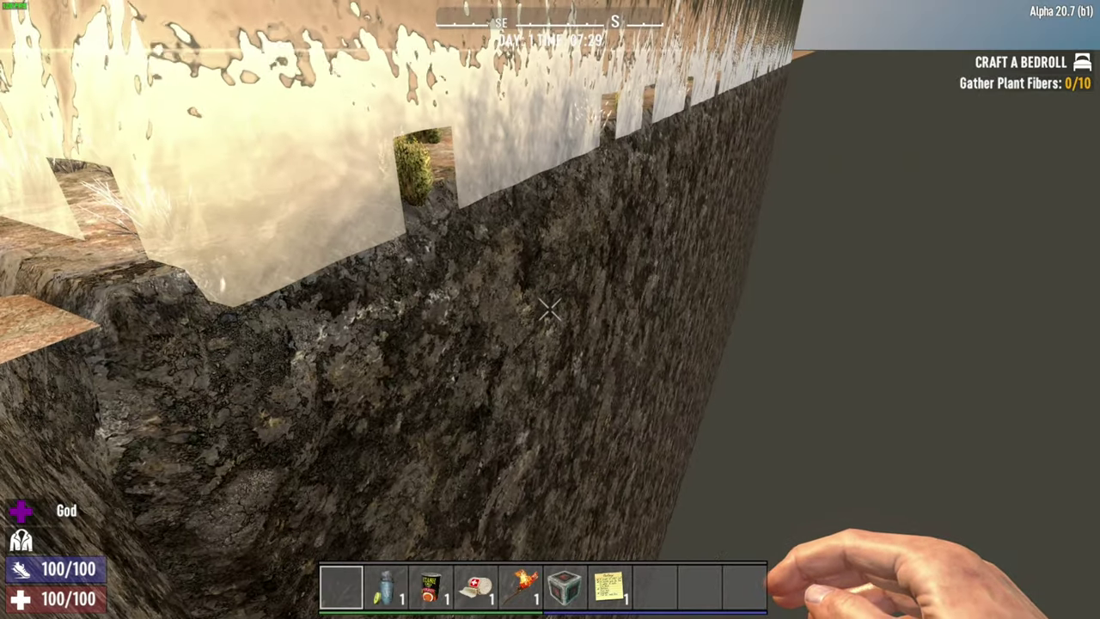
key(w)
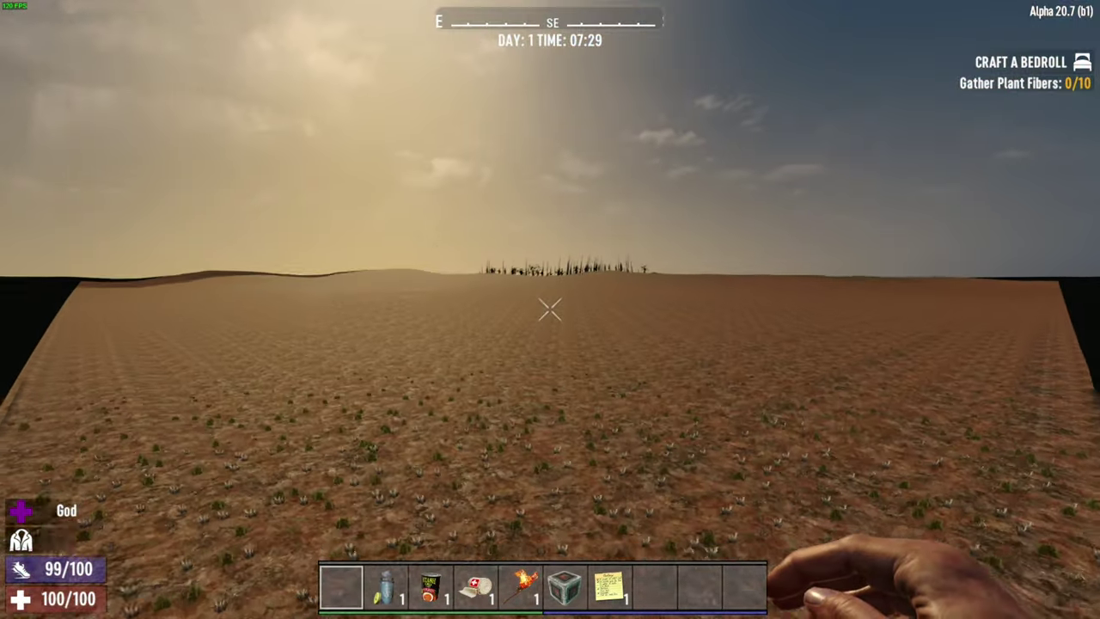
key(w)
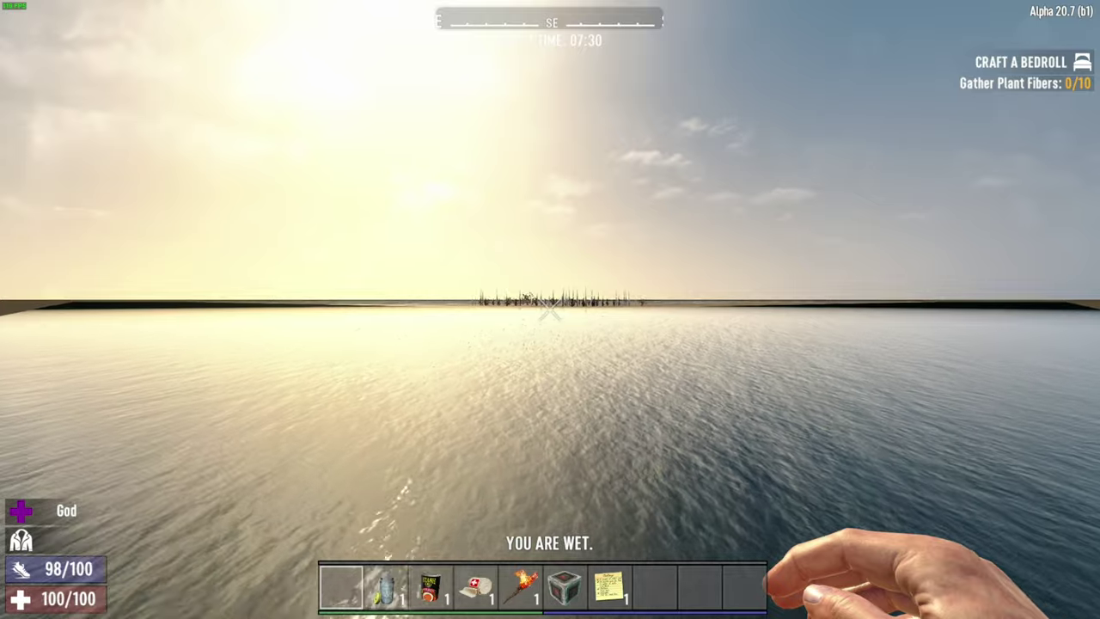
key(w)
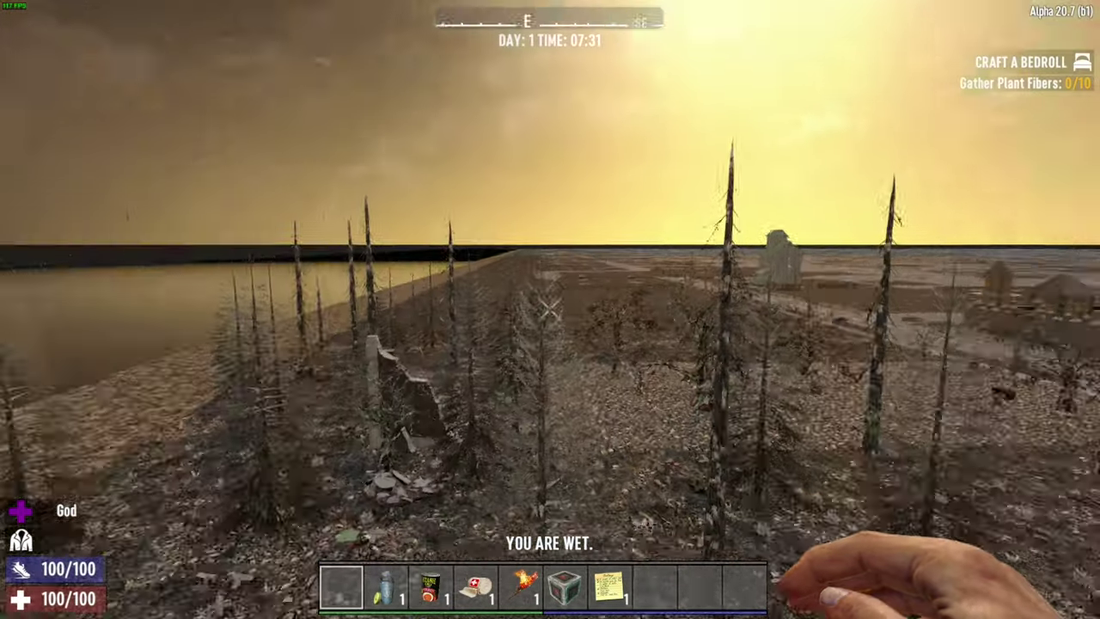
Step: Fly along the city's coastal outskirts and look north and south to examine the shoreline, dead forest and water edge
key(w)
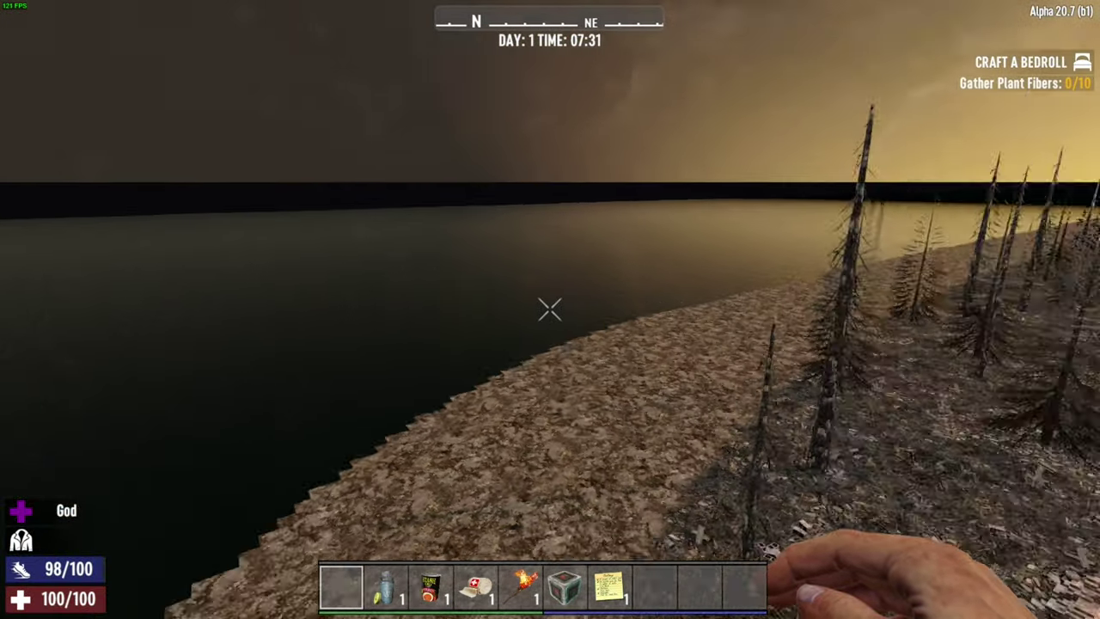
key(w)
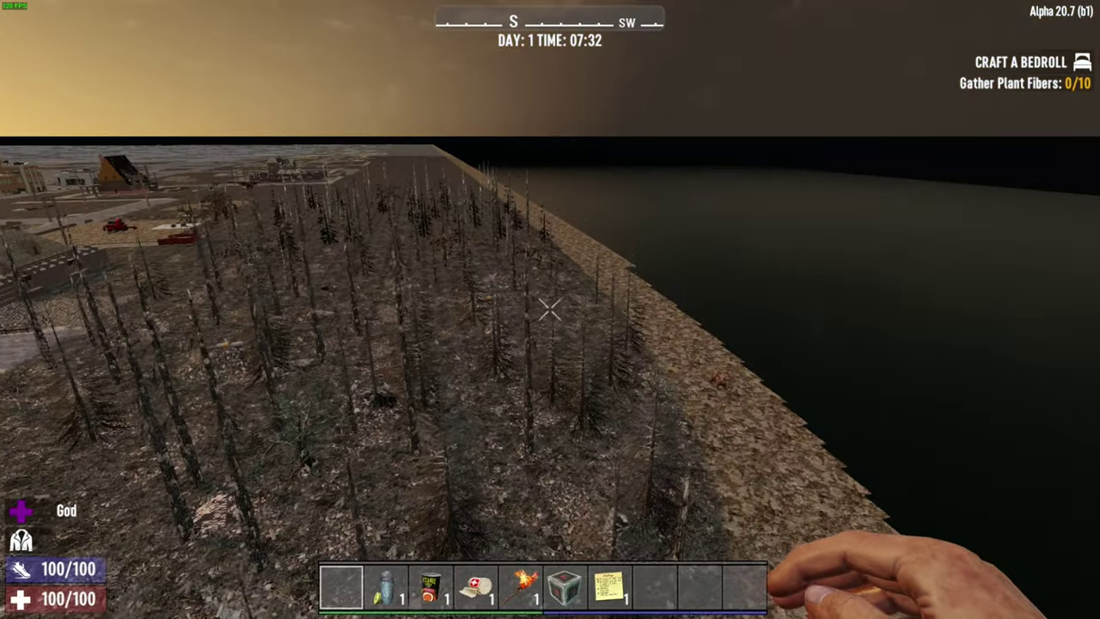
key(w)
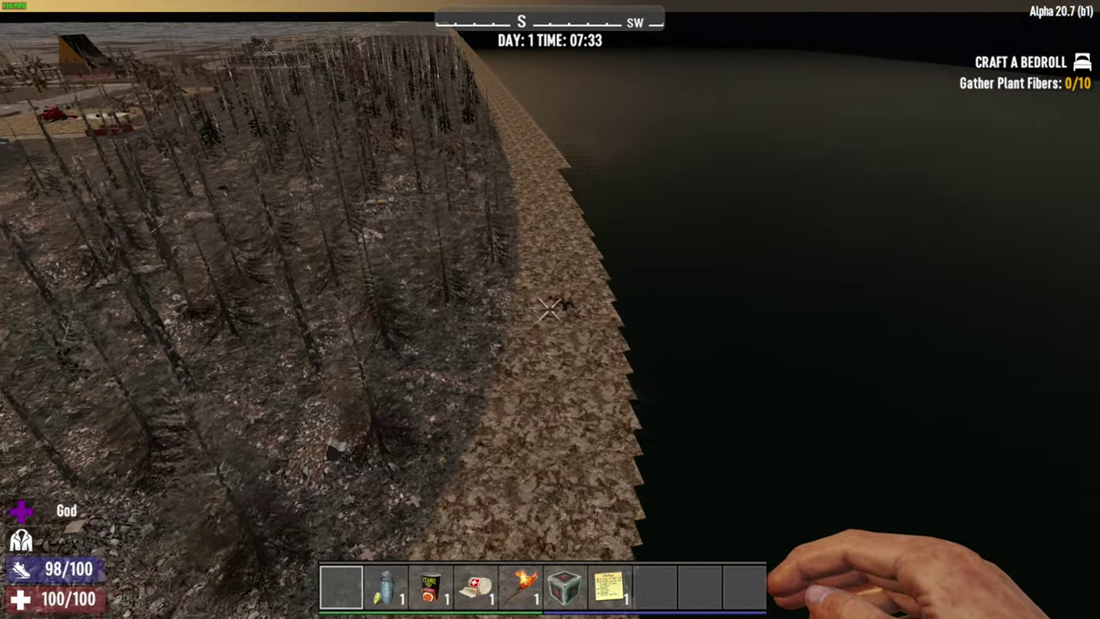
key(w)
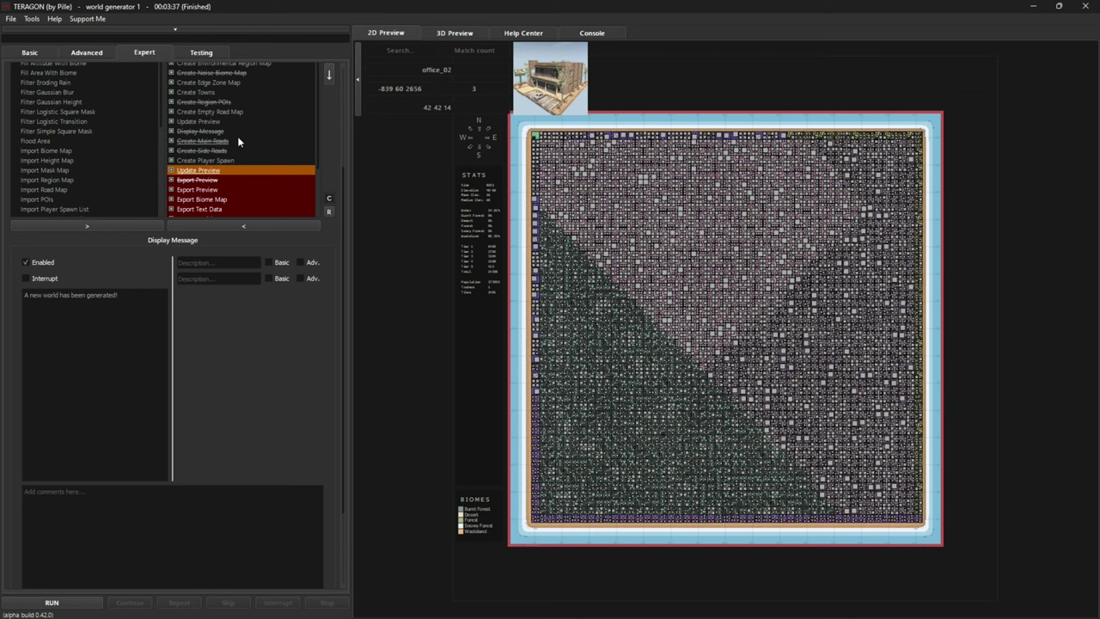
Step: In the Create Towns command, set the max. town count to 100, min. town size to 1 and max. town size to 103
scroll(226, 118, up, 1)
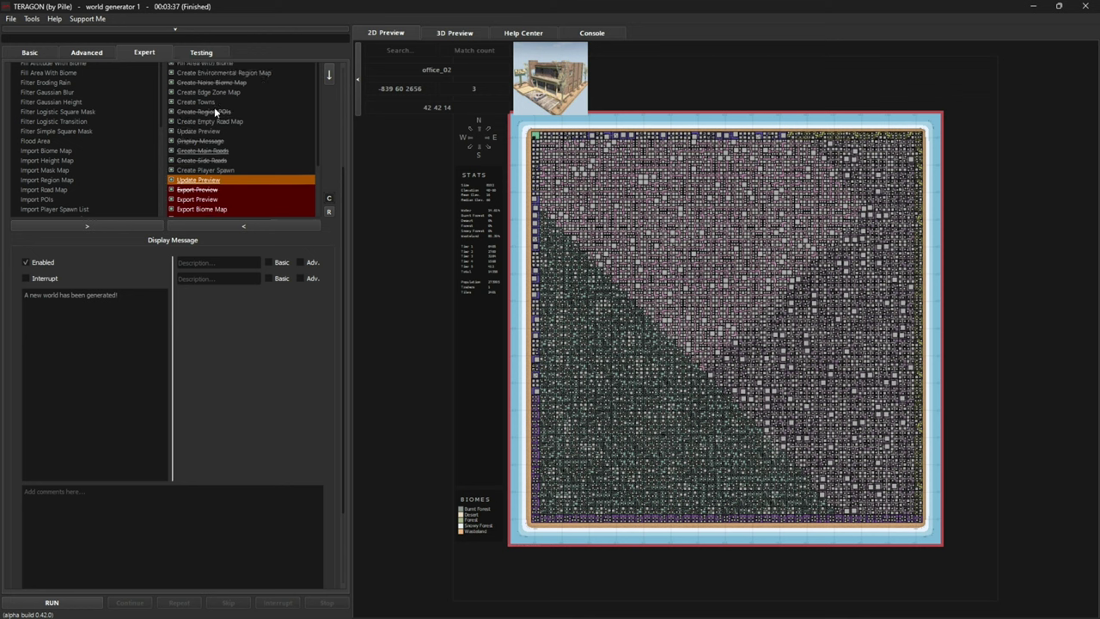
click(214, 103)
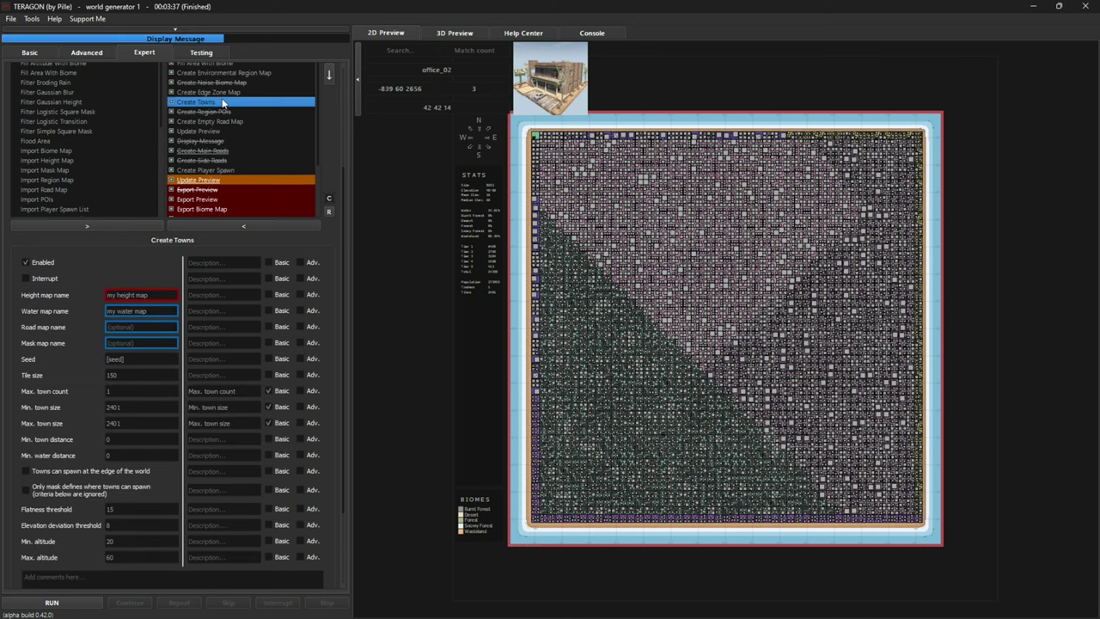
click(124, 391)
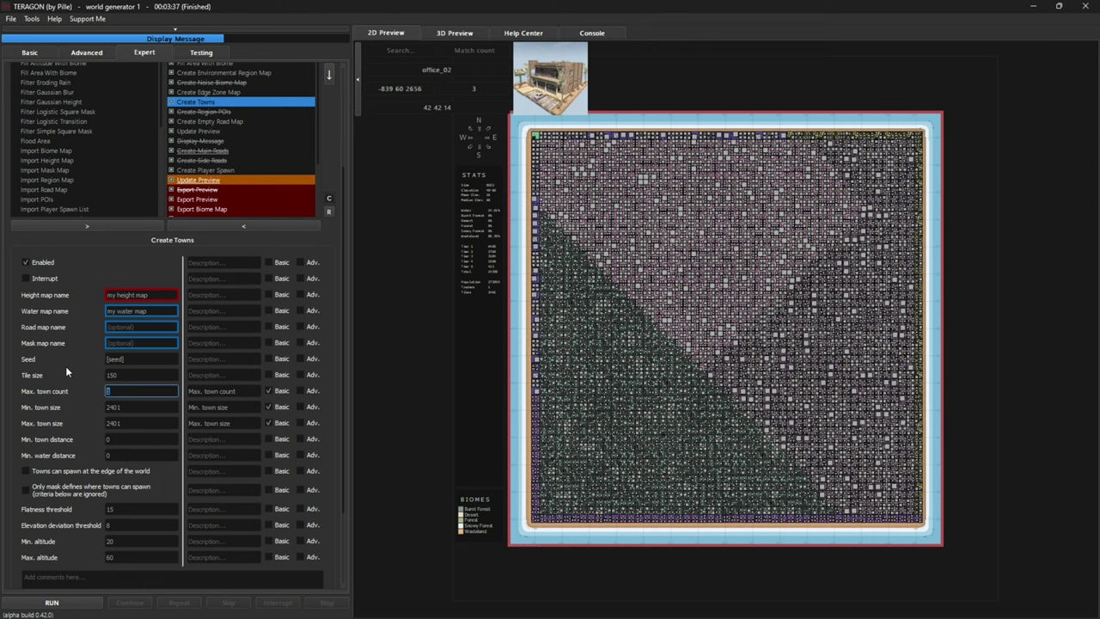
text(100)
key(Tab)
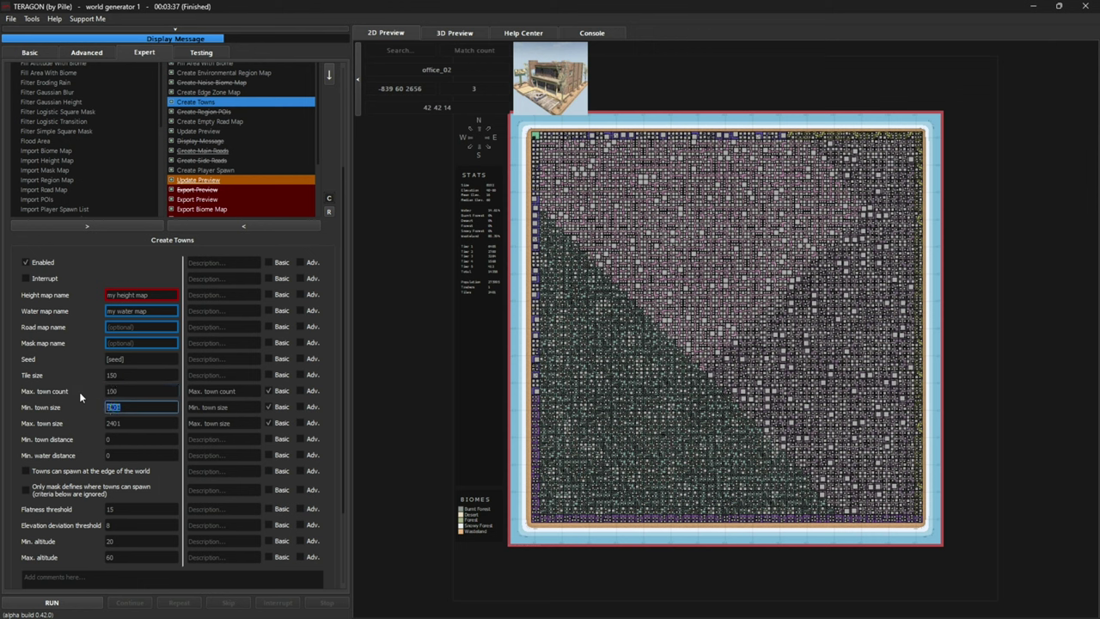
text(1)
key(Tab)
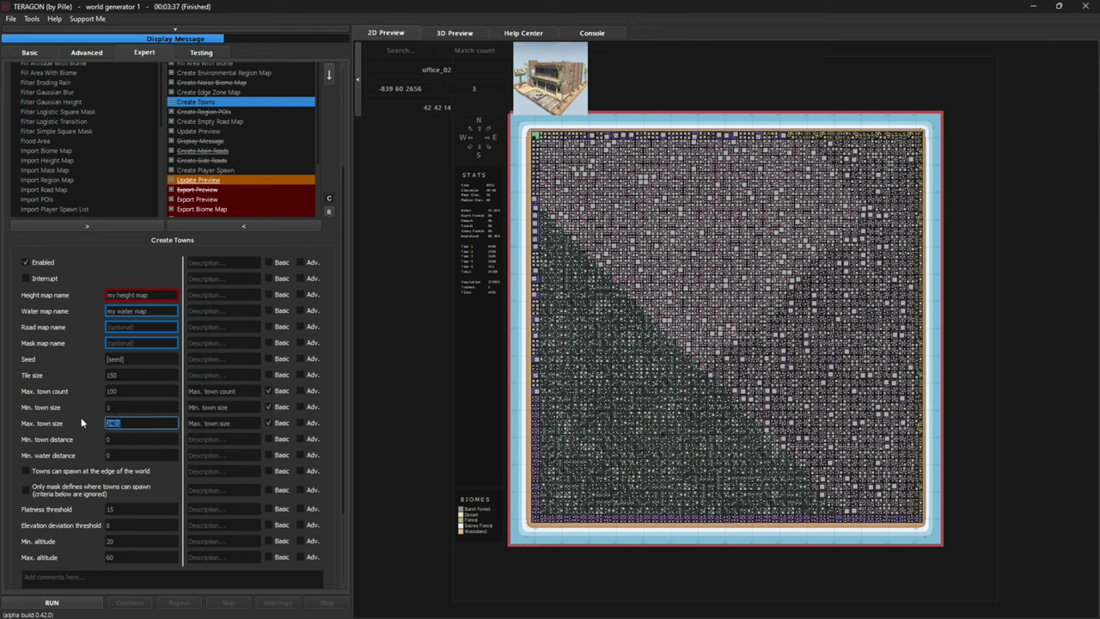
text(103)
click(136, 406)
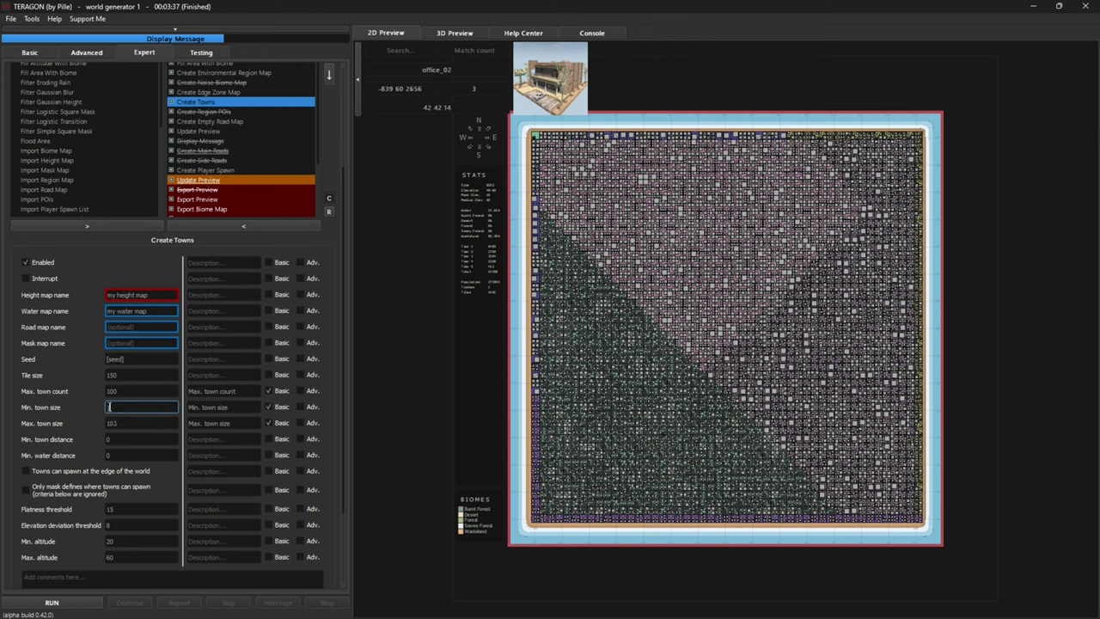
click(114, 424)
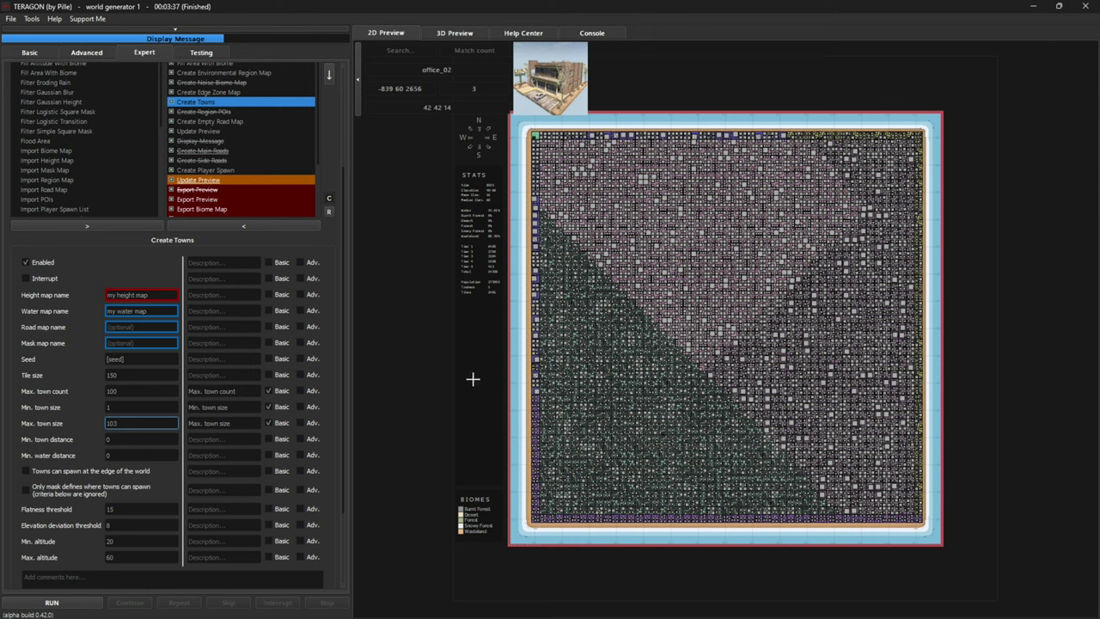
Step: Run the world generation and examine the town districts and statistics in the 2D preview
click(59, 603)
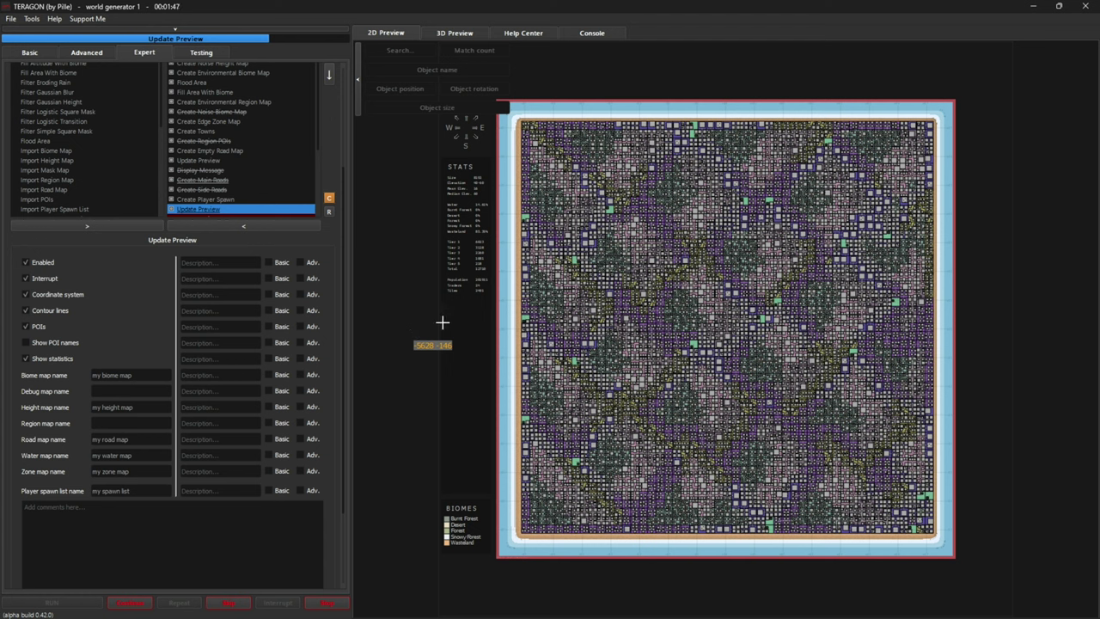
scroll(481, 293, up, 1)
scroll(481, 285, up, 2)
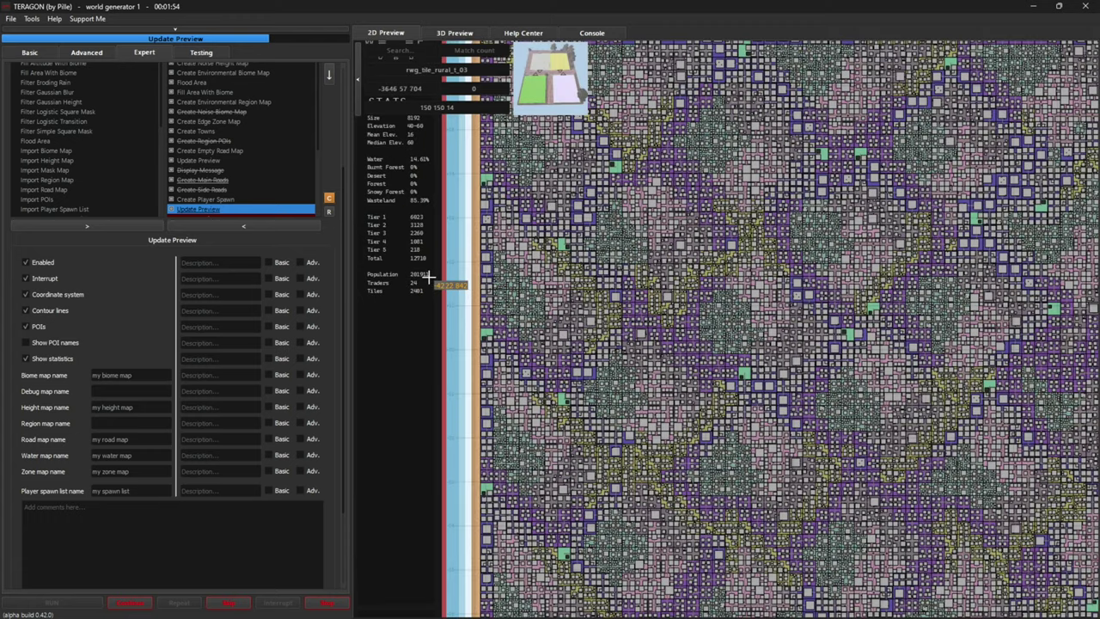
scroll(426, 279, down, 3)
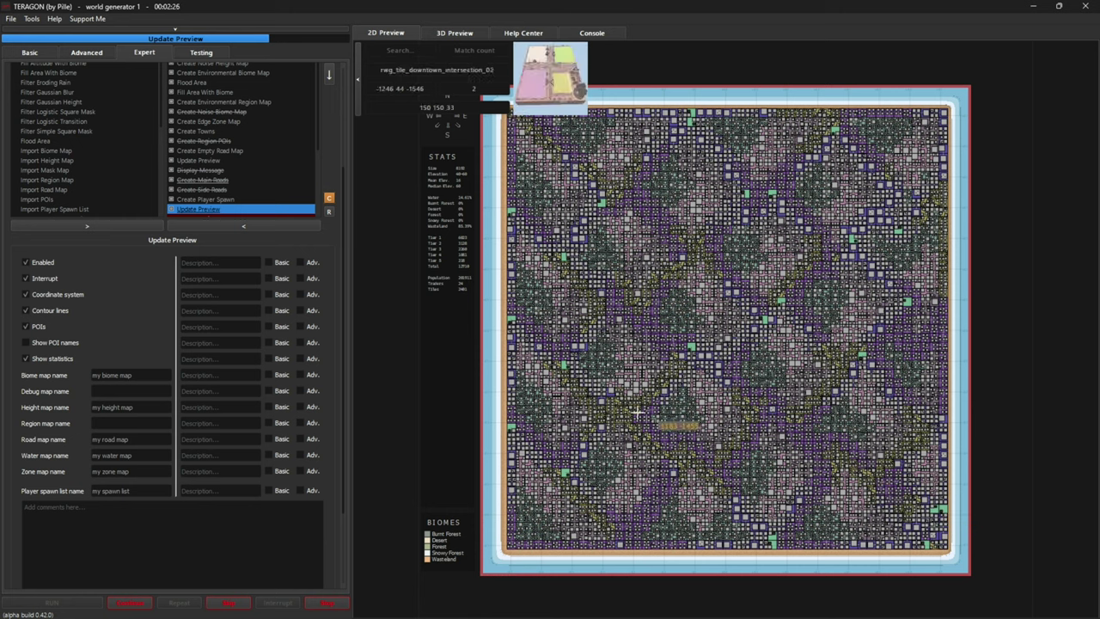
Step: Continue the paused run through the export, dismiss the completion message and reopen the Create Towns settings
click(149, 602)
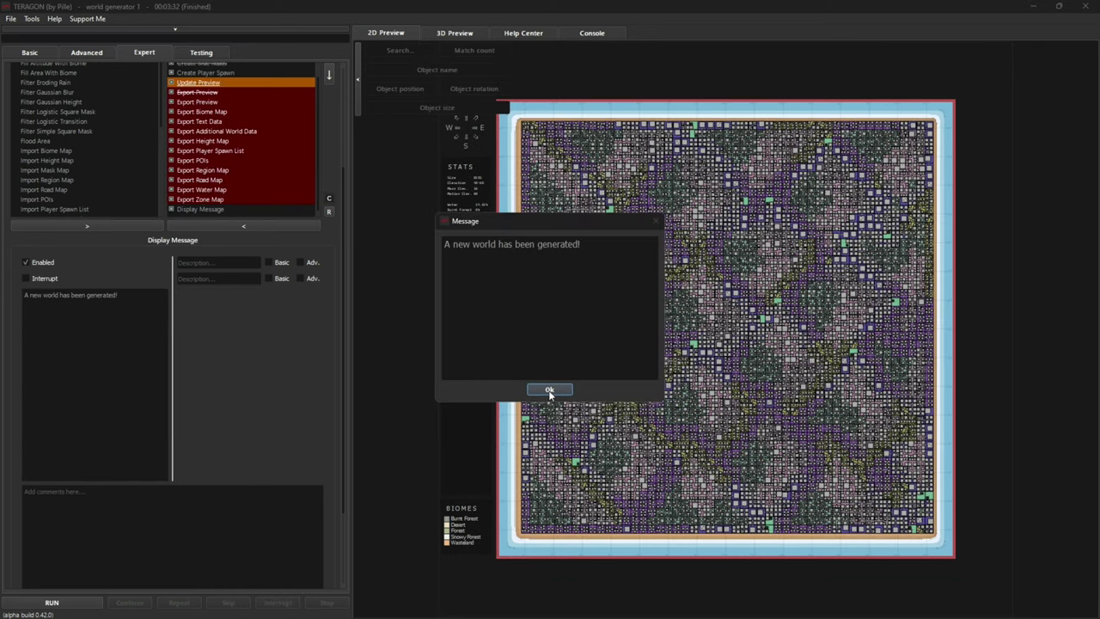
click(550, 389)
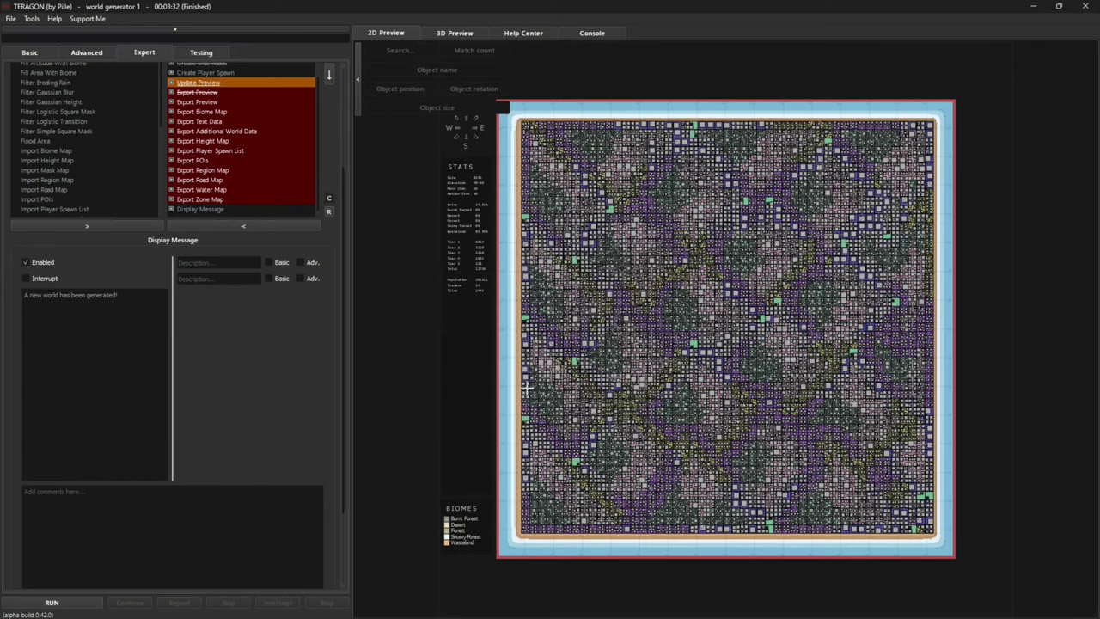
scroll(222, 139, up, 3)
scroll(215, 133, up, 1)
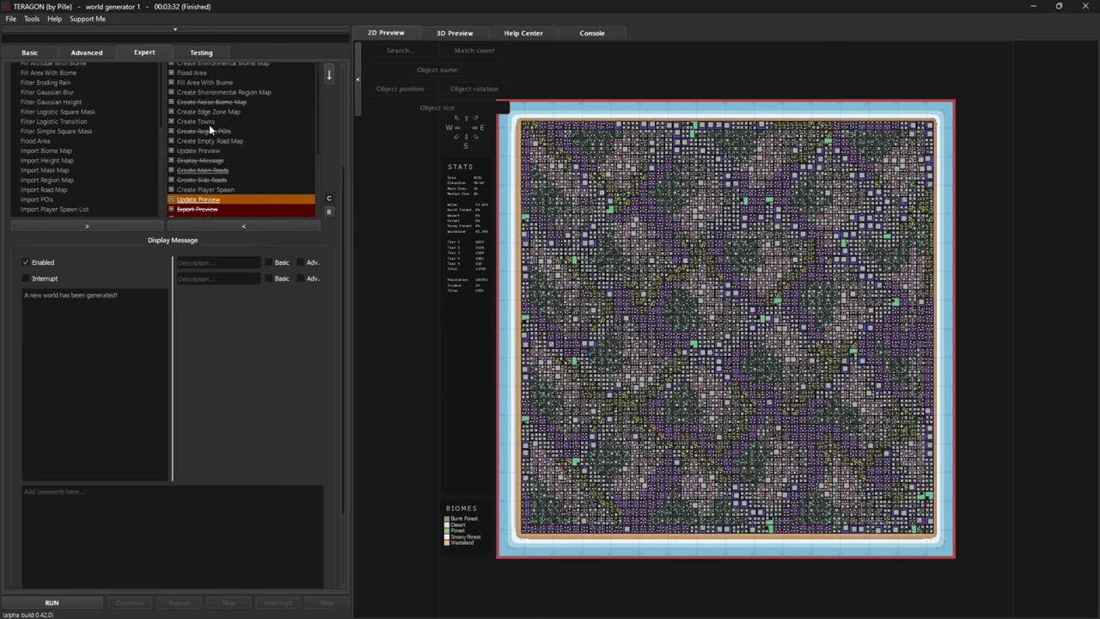
click(206, 120)
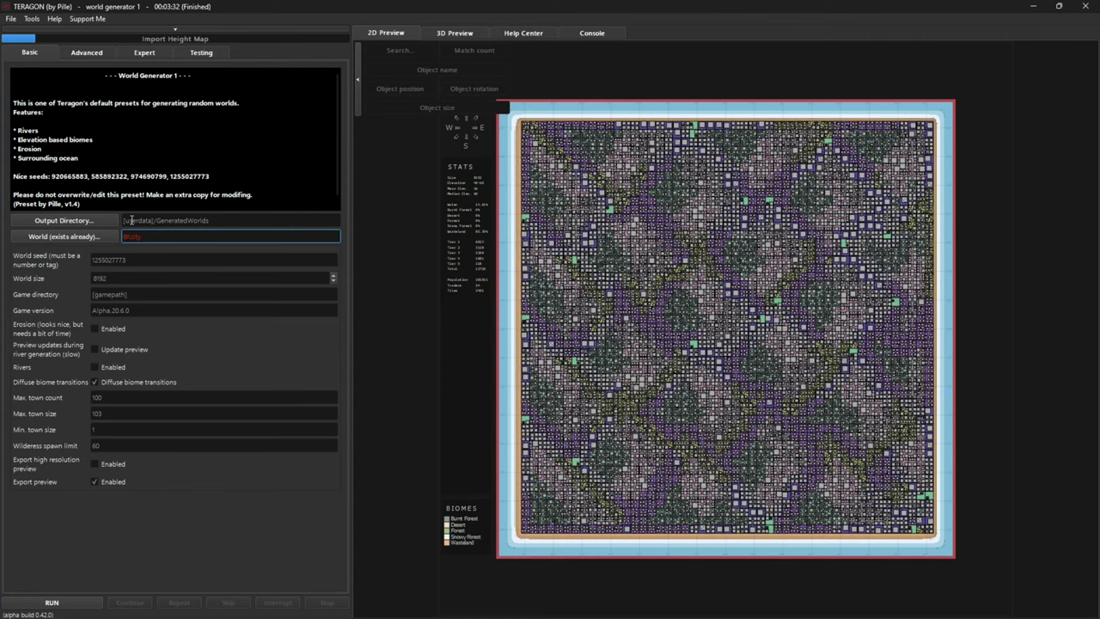
Step: Choose the 4Kcity folder in GeneratedWorlds as the target world
click(110, 236)
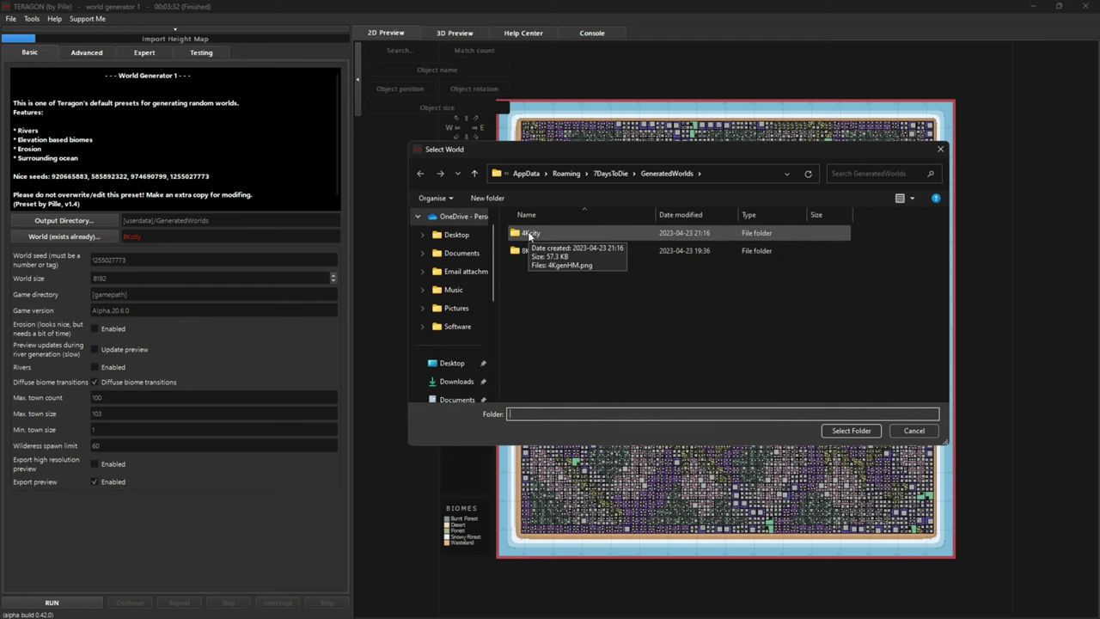
double_click(530, 235)
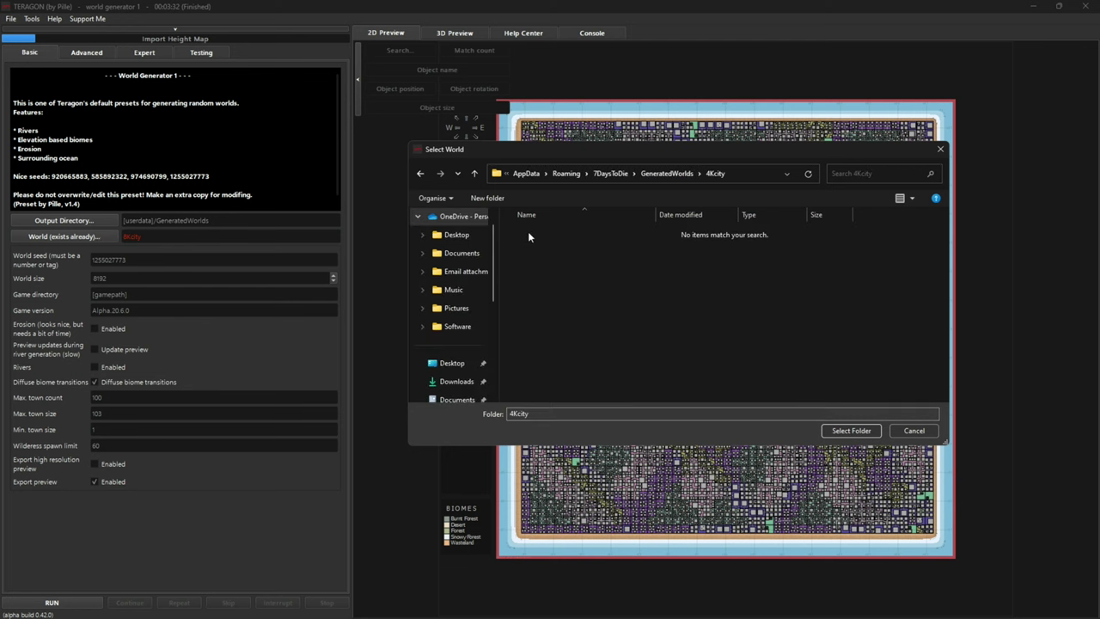
click(851, 431)
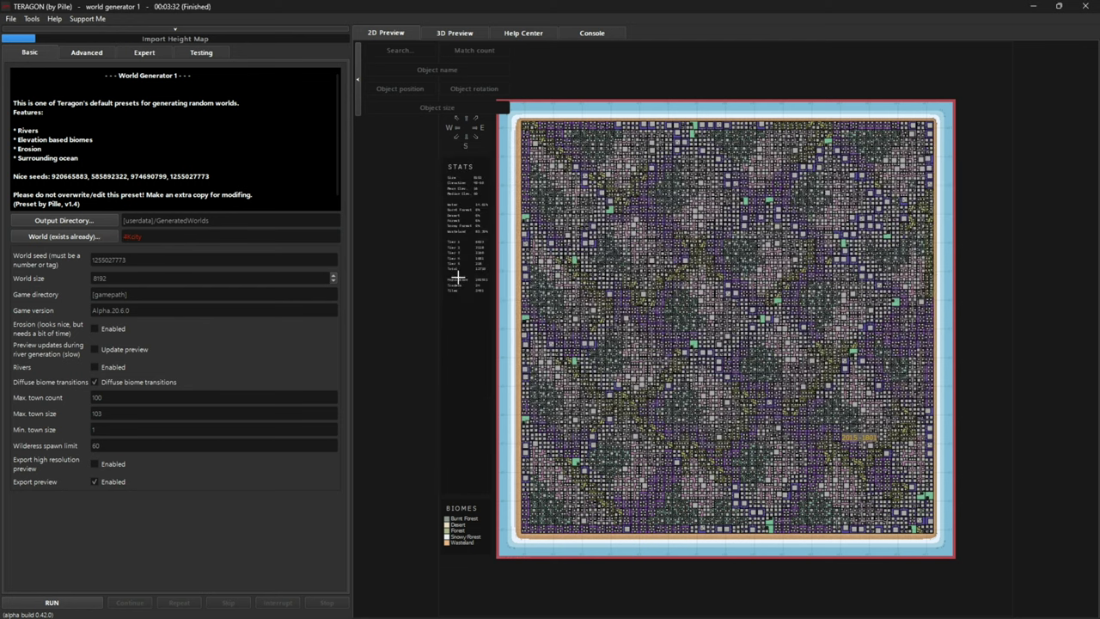
Step: Set the Import Height Map file name to 4KgenHM.png and the world size to 4096
click(128, 51)
click(203, 105)
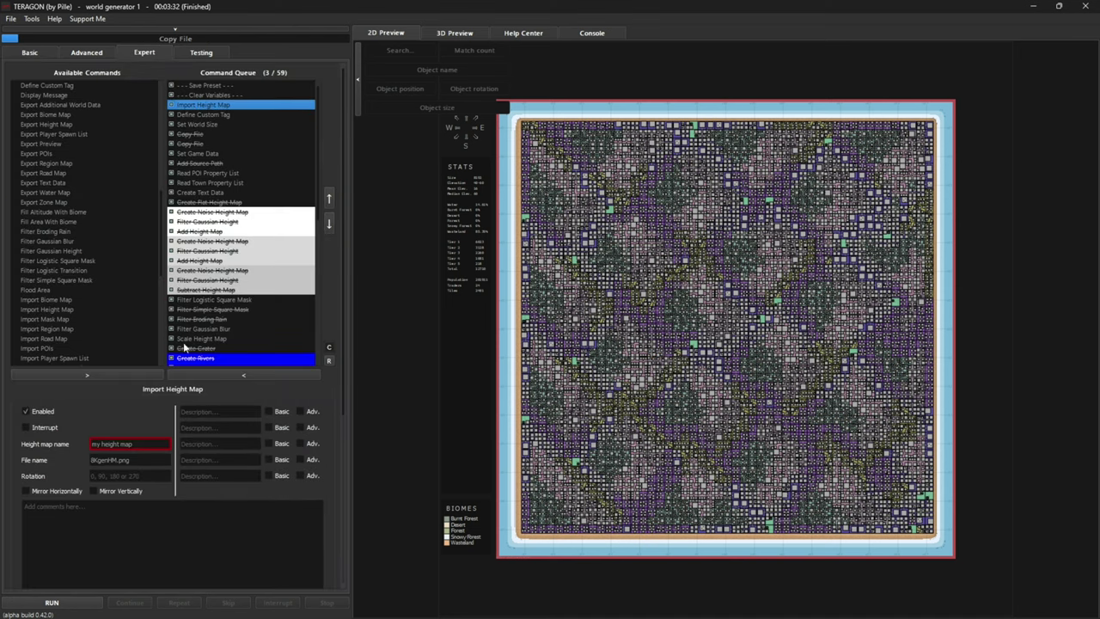
click(97, 458)
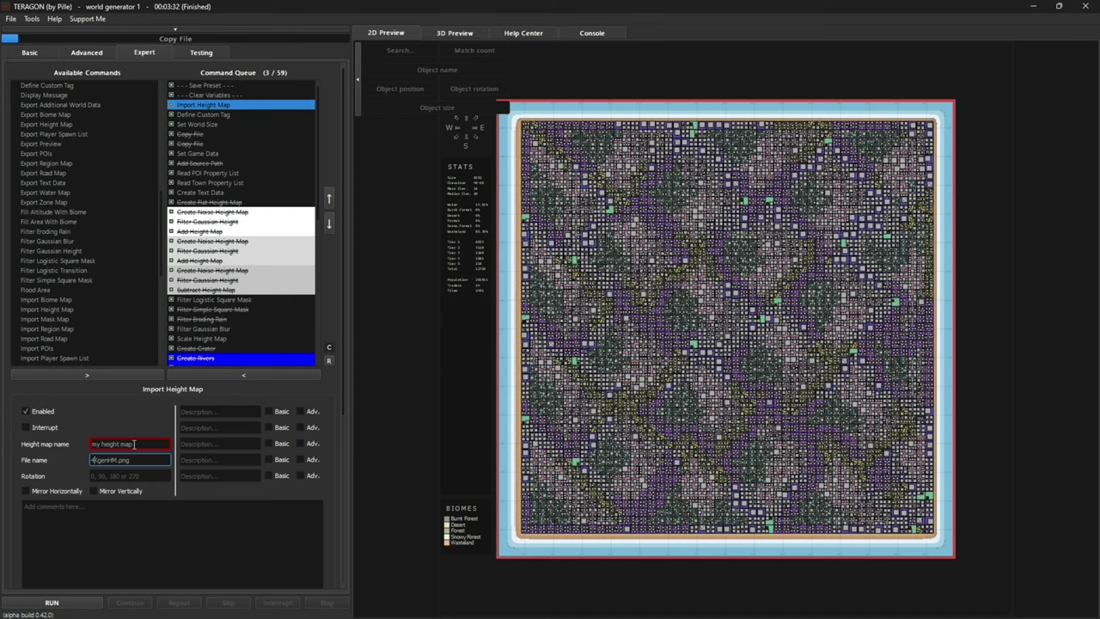
click(201, 123)
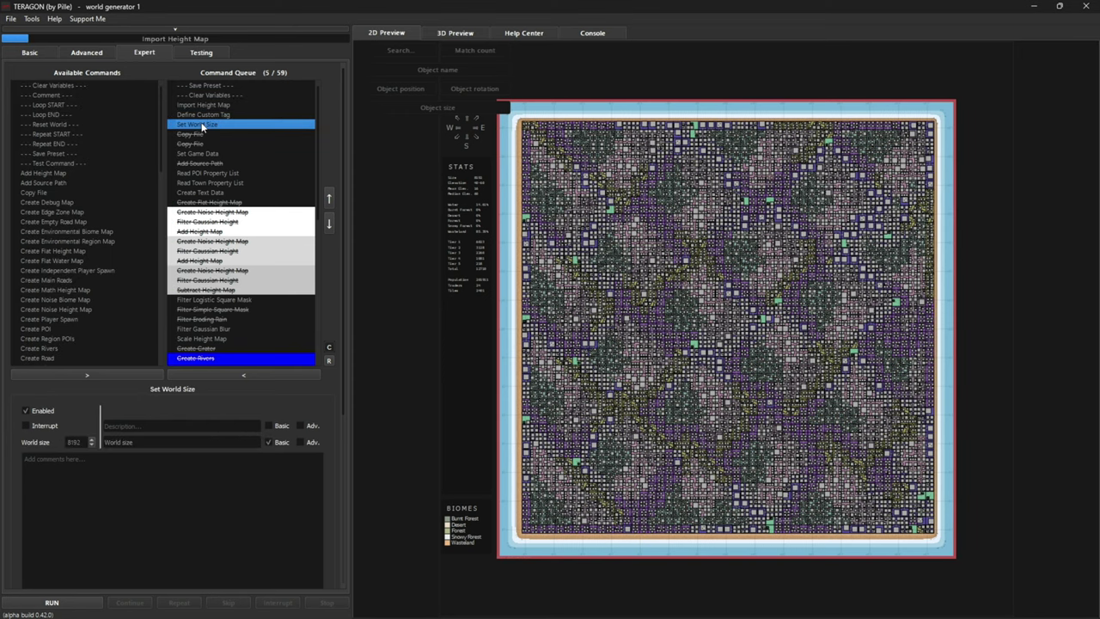
click(90, 444)
scroll(80, 443, up, 1)
click(216, 105)
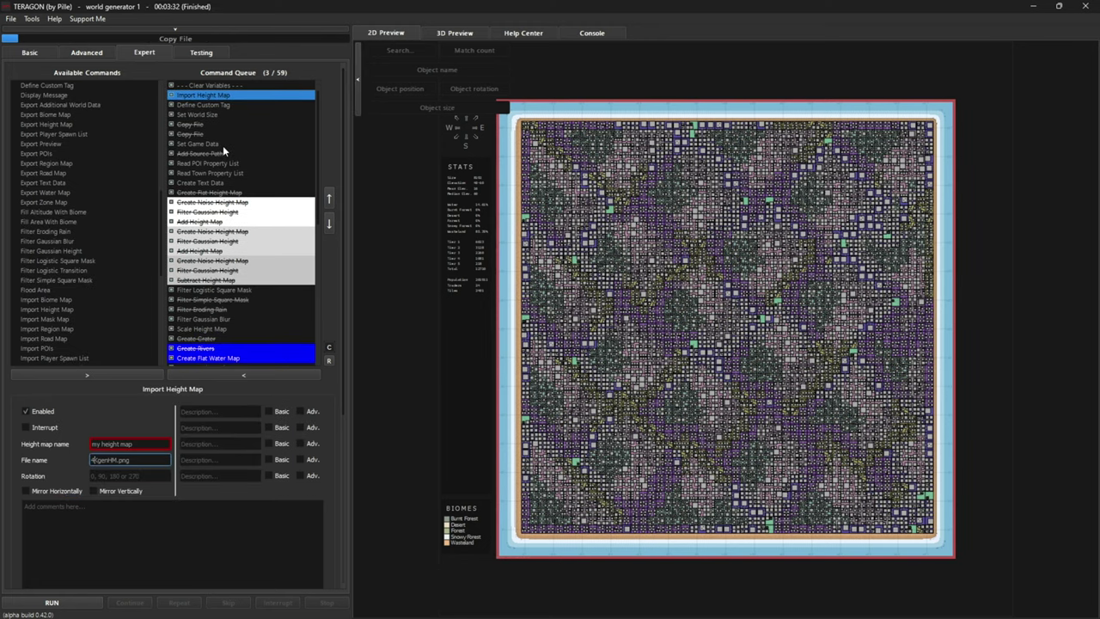
Step: Review the command queue and check the water elevation in the Create Flat Water Map command
scroll(223, 145, down, 4)
scroll(239, 176, down, 4)
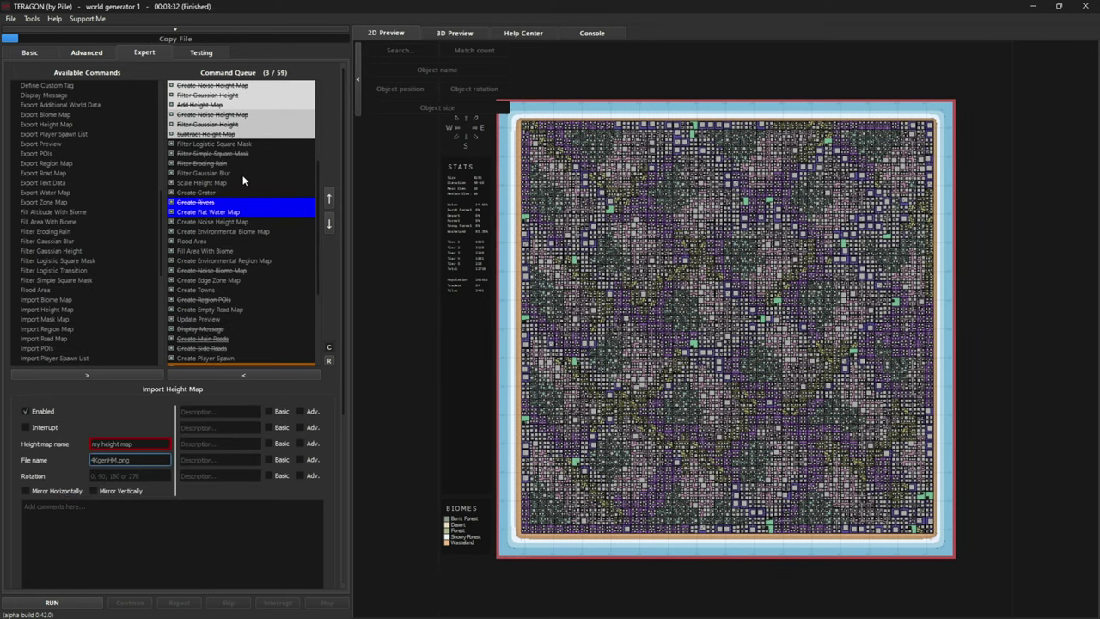
scroll(230, 196, down, 3)
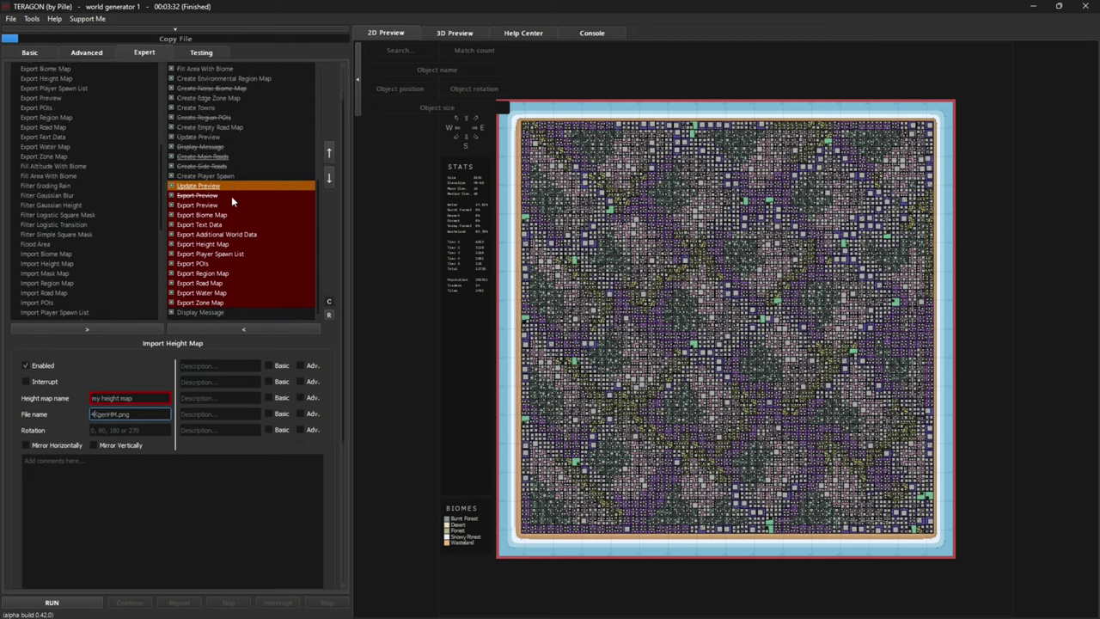
scroll(227, 200, up, 1)
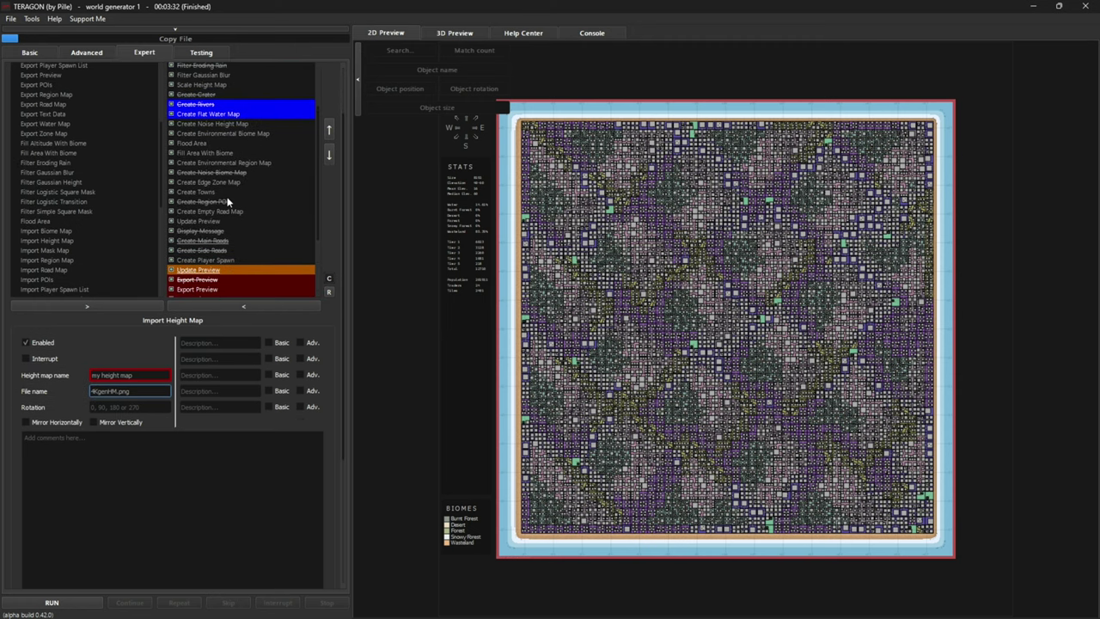
scroll(224, 202, up, 2)
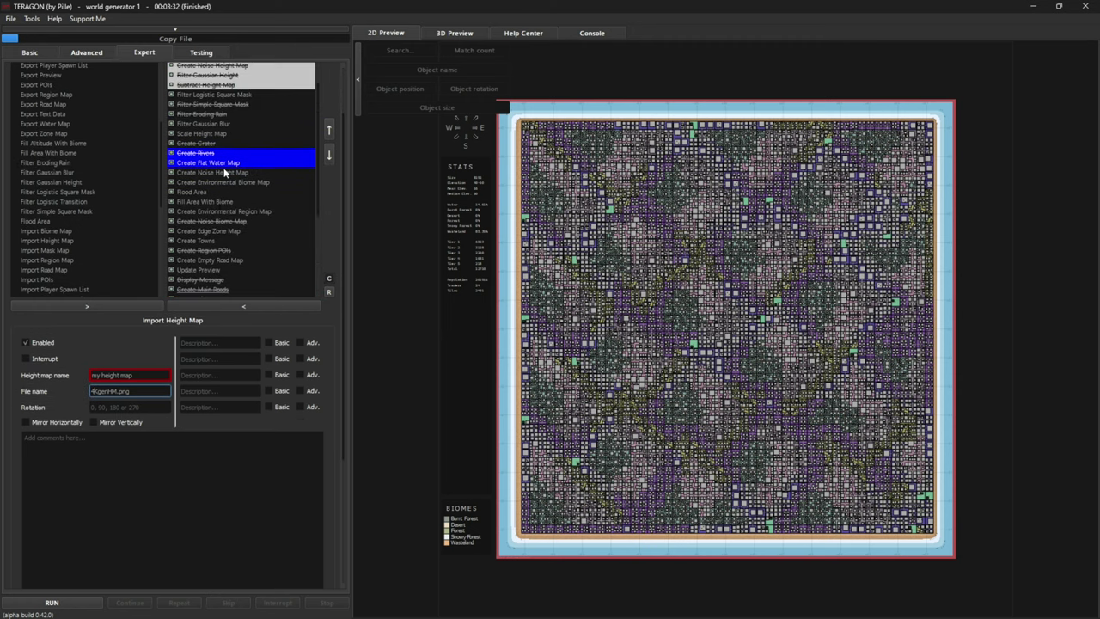
click(221, 167)
double_click(77, 406)
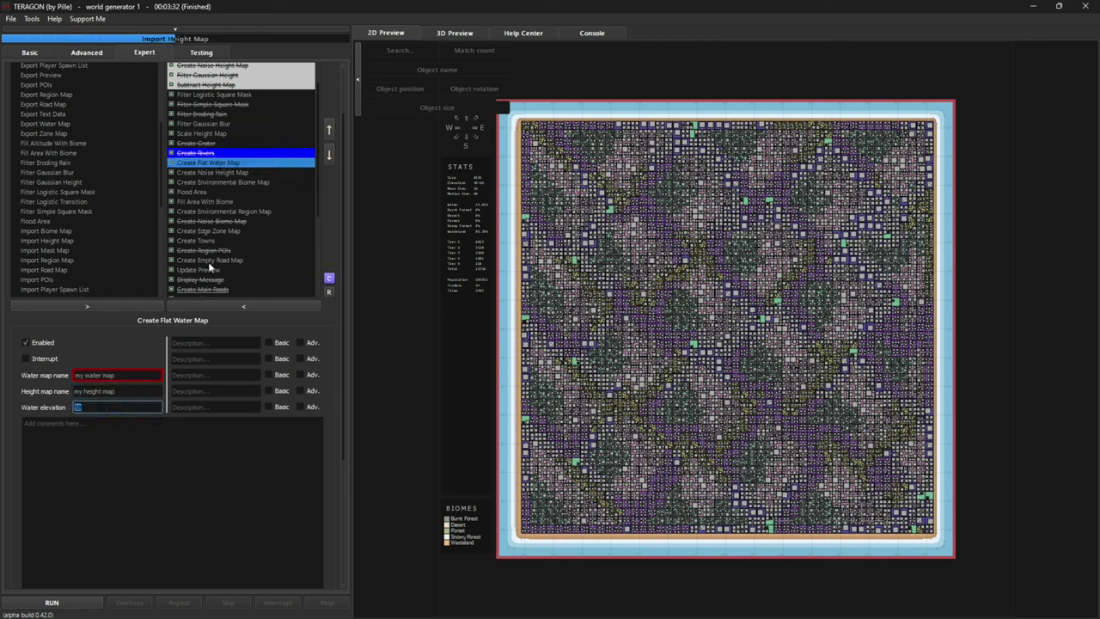
Step: Set Create Towns to a max. town count of 1 with min. and max. town size 529, and run the generation
scroll(222, 212, down, 4)
scroll(221, 212, up, 1)
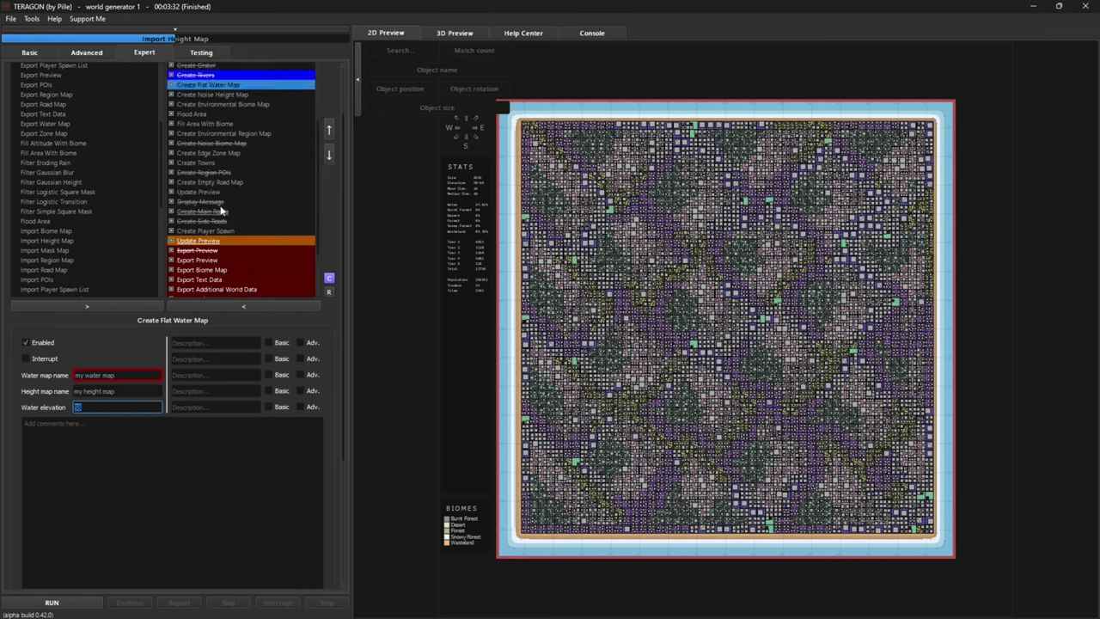
click(214, 163)
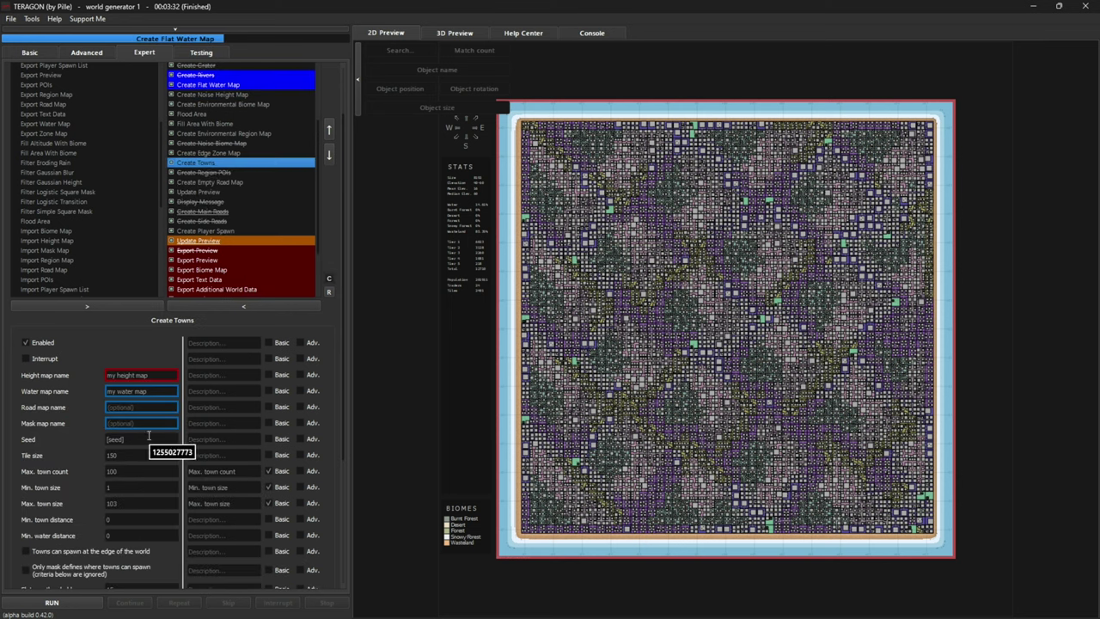
click(109, 472)
text(1)
key(Tab)
text(5)
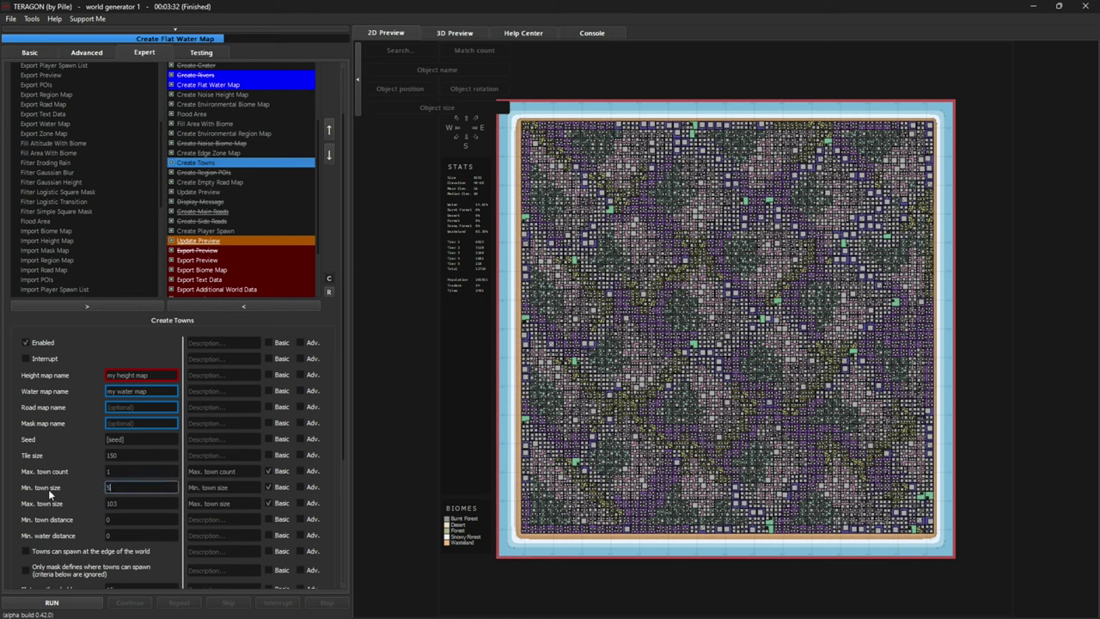
text(29)
key(Tab)
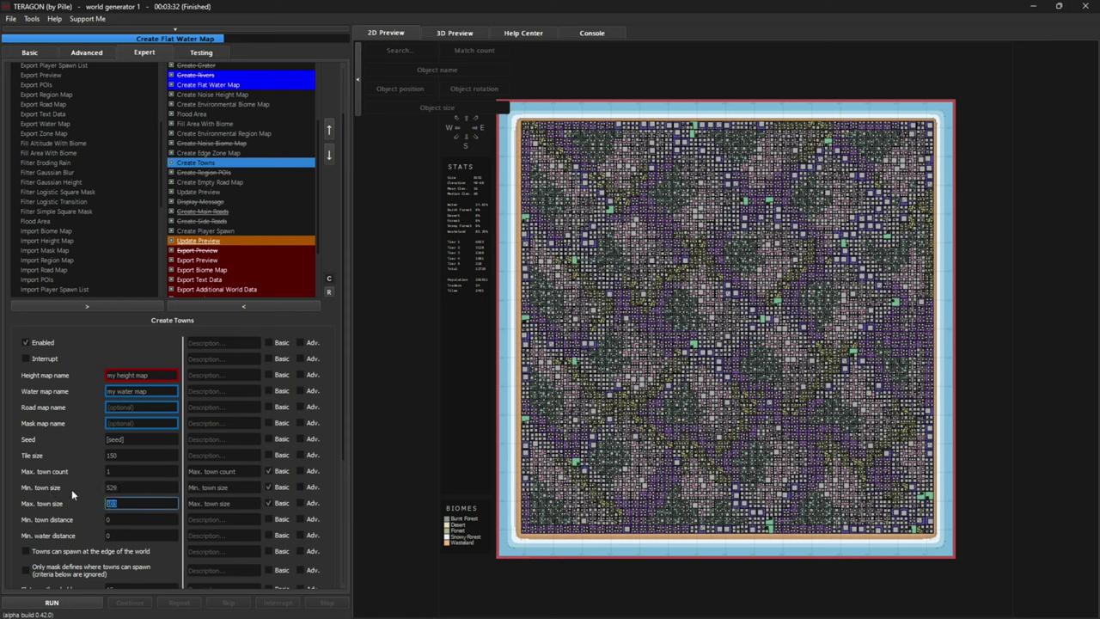
text(529)
click(74, 606)
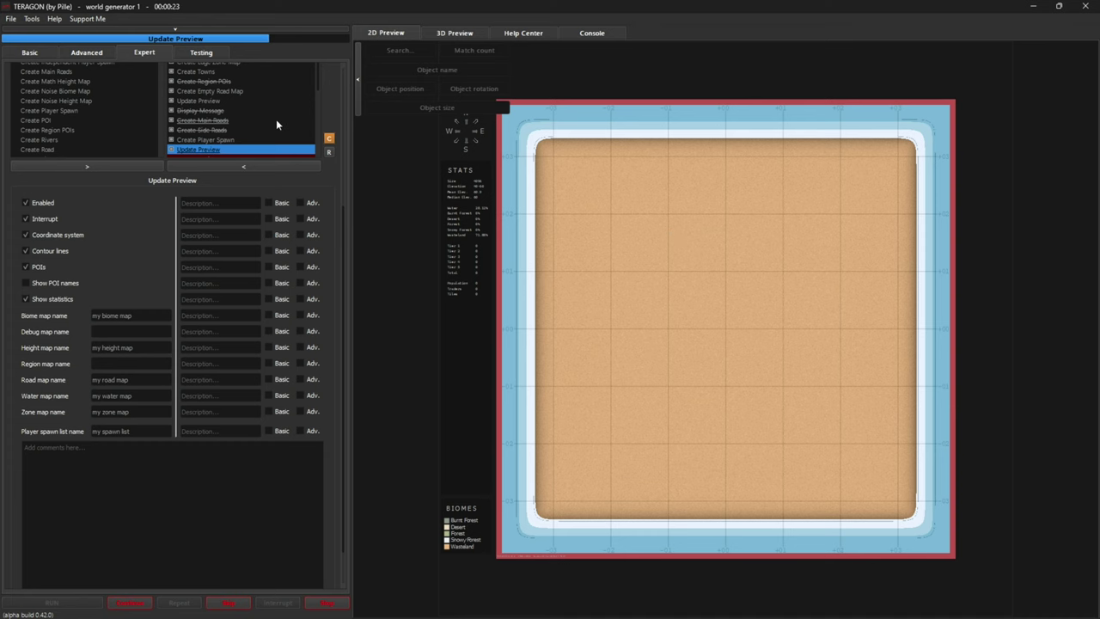
Step: Try a water elevation of 48 in the Create Flat Water Map command, run the generation and stop it at the preview
drag(261, 117, 230, 124)
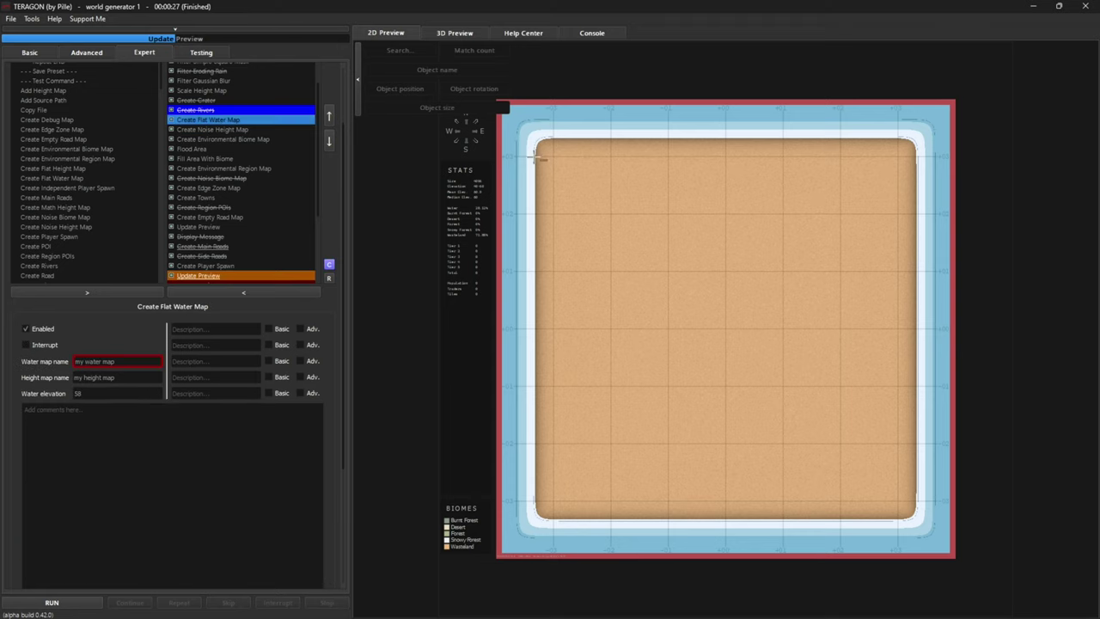
click(39, 396)
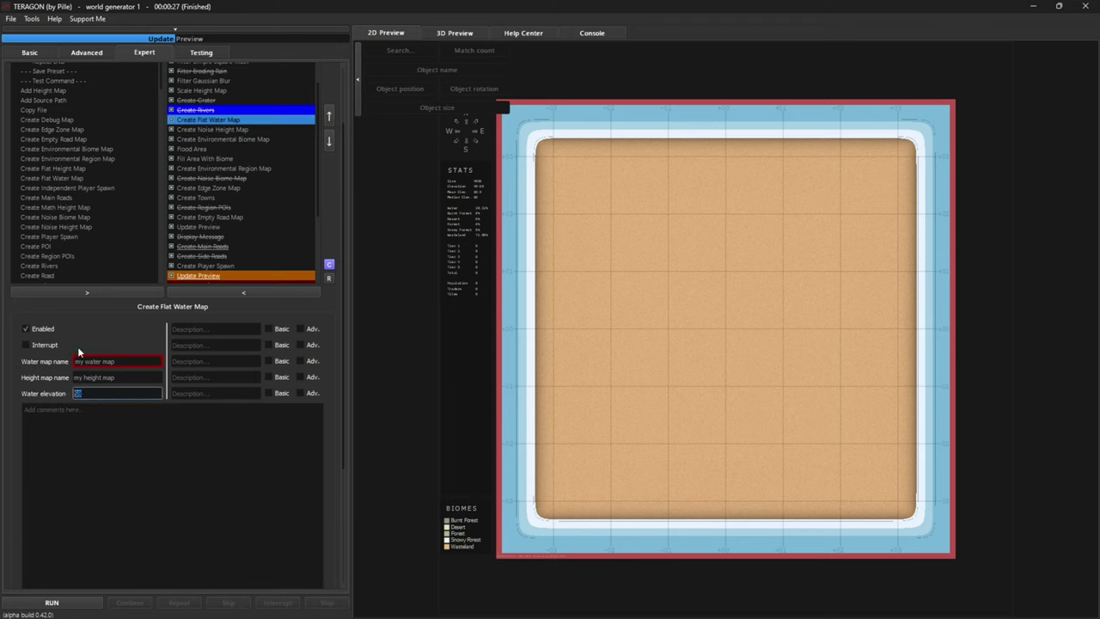
text(48)
click(77, 605)
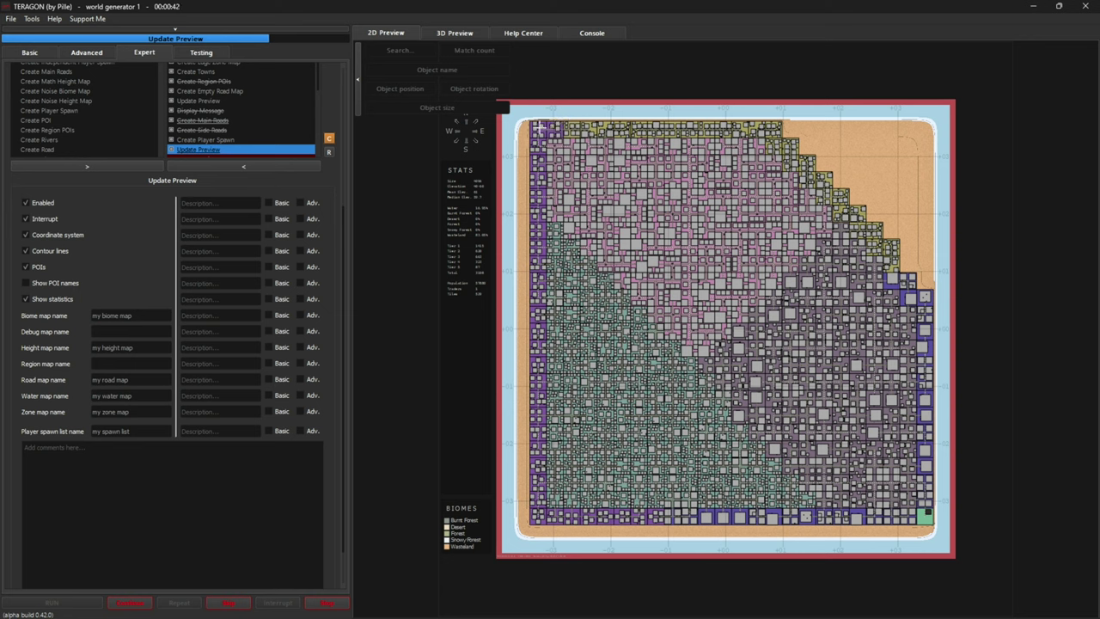
mouse_move(199, 110)
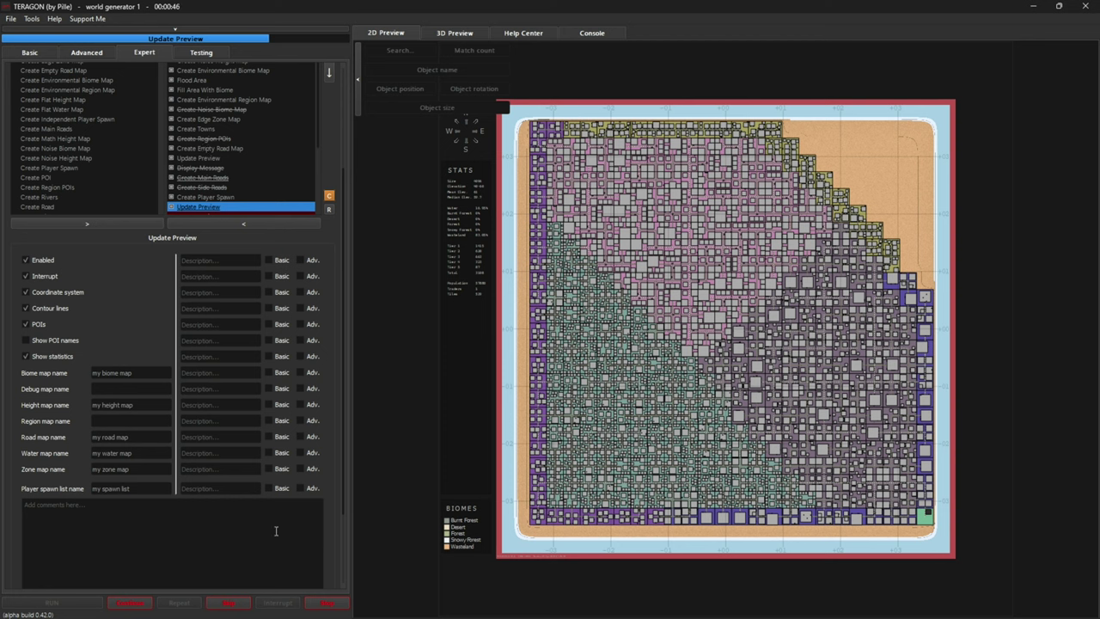
click(325, 605)
Step: Set the water elevation in Create Flat Water Map to 52, run the generation and stop it at the preview
click(202, 130)
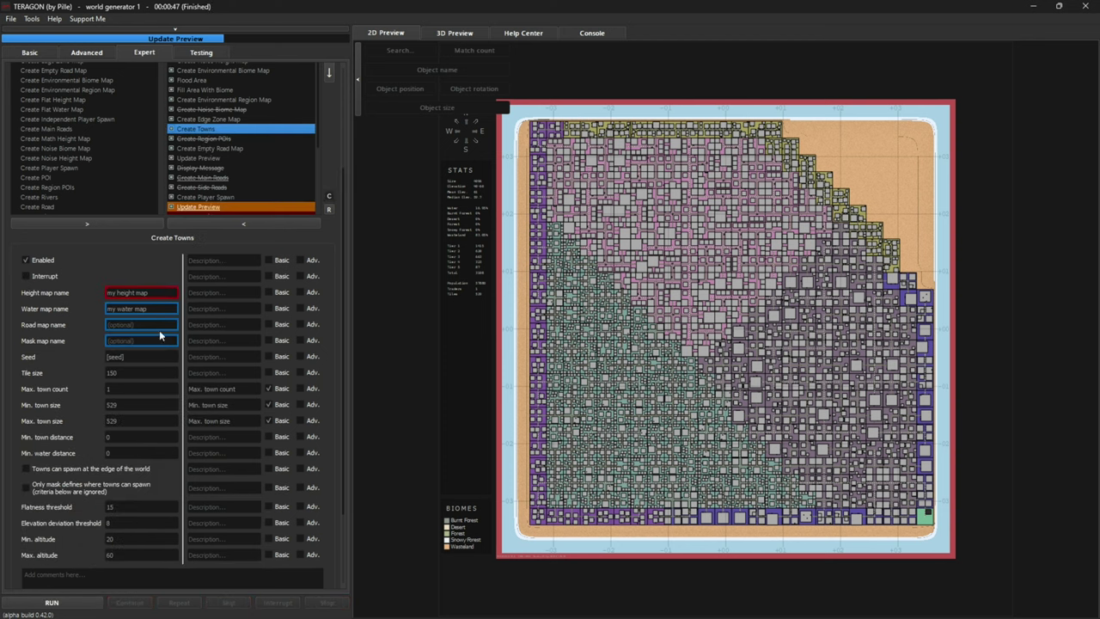
scroll(210, 129, up, 2)
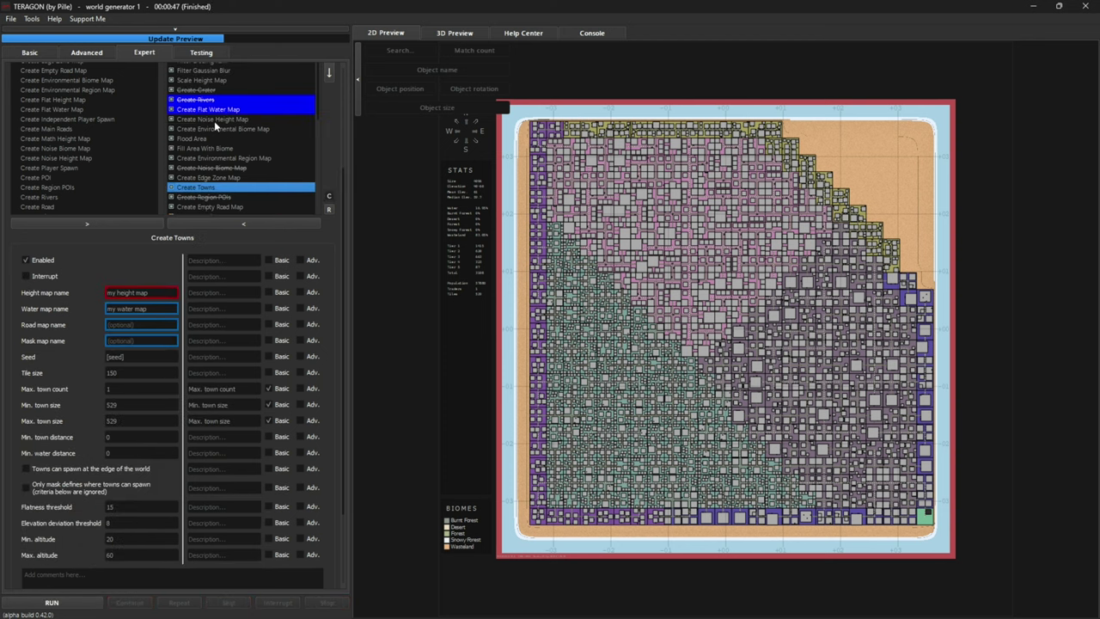
click(215, 110)
click(97, 325)
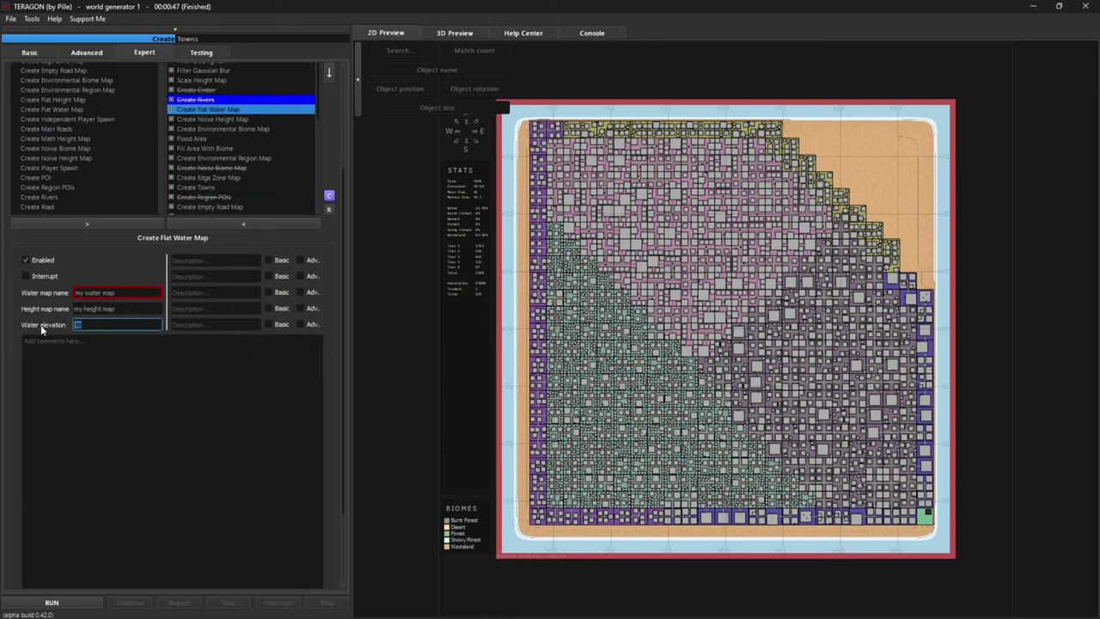
text(52)
click(73, 606)
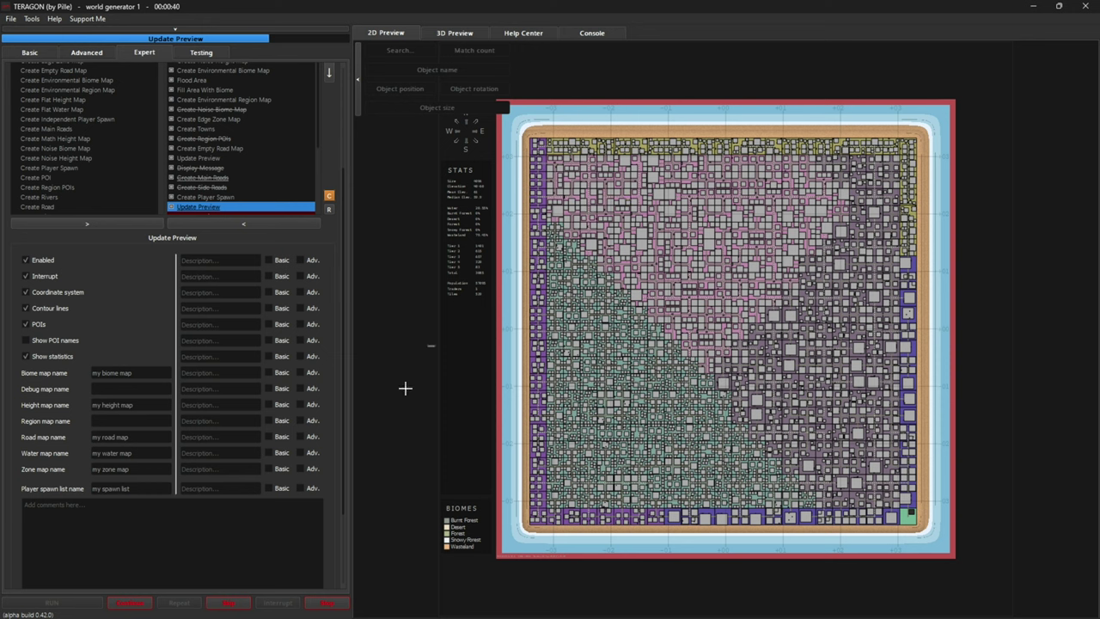
click(325, 603)
Step: Set Create Towns to a max. town count of 100, min. town size 1 and max. town size 100, and run the generation
scroll(215, 152, up, 1)
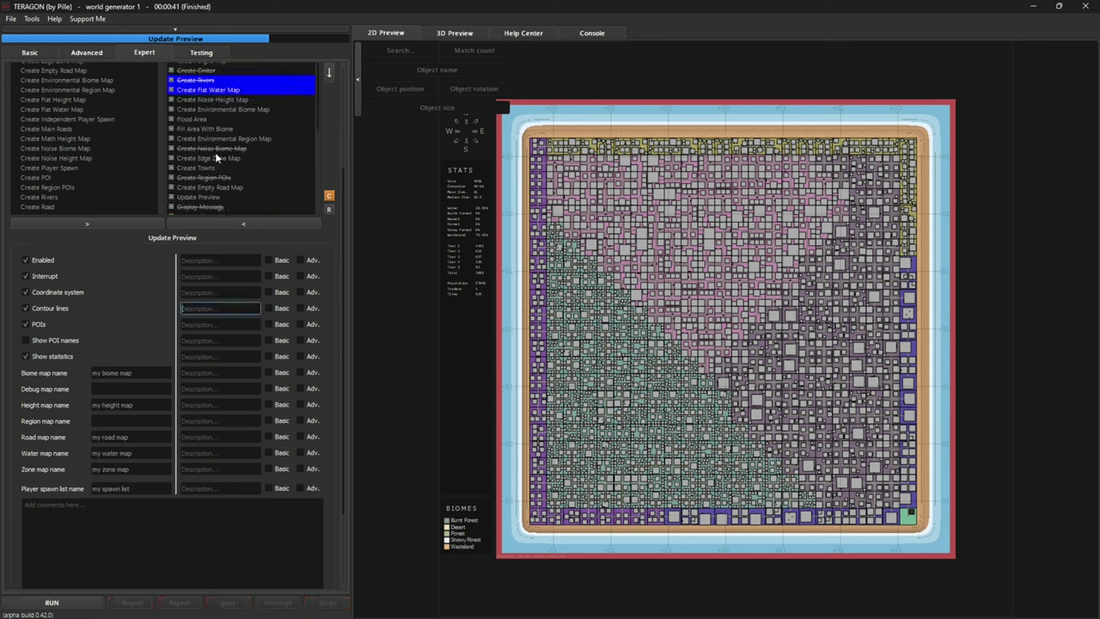
click(205, 159)
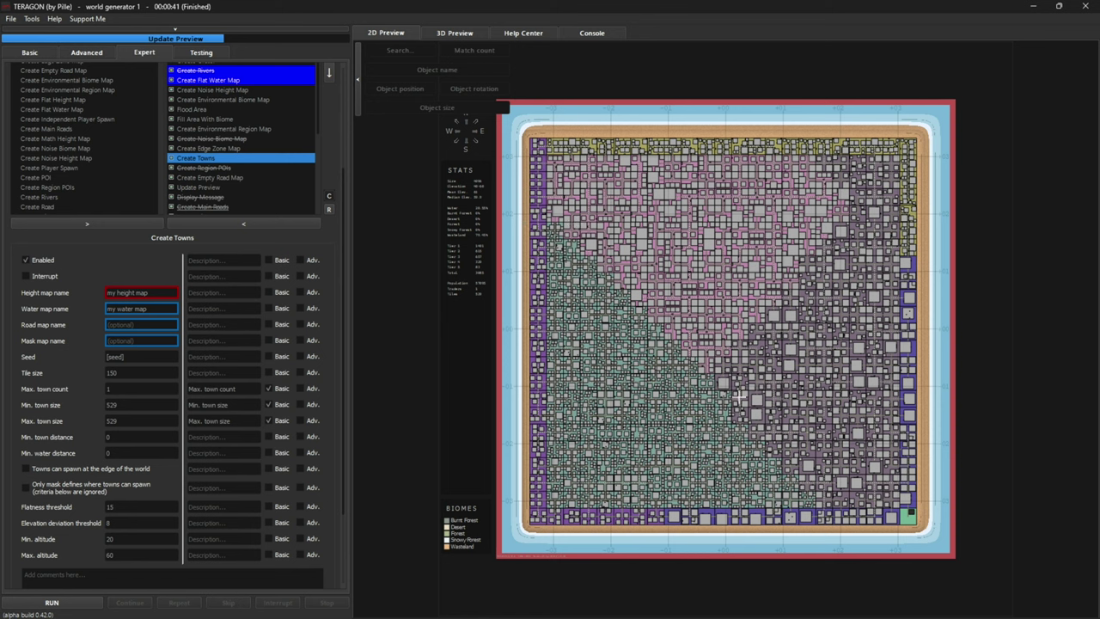
click(120, 390)
text(100)
key(Tab)
text(1)
key(Tab)
text(100)
click(86, 606)
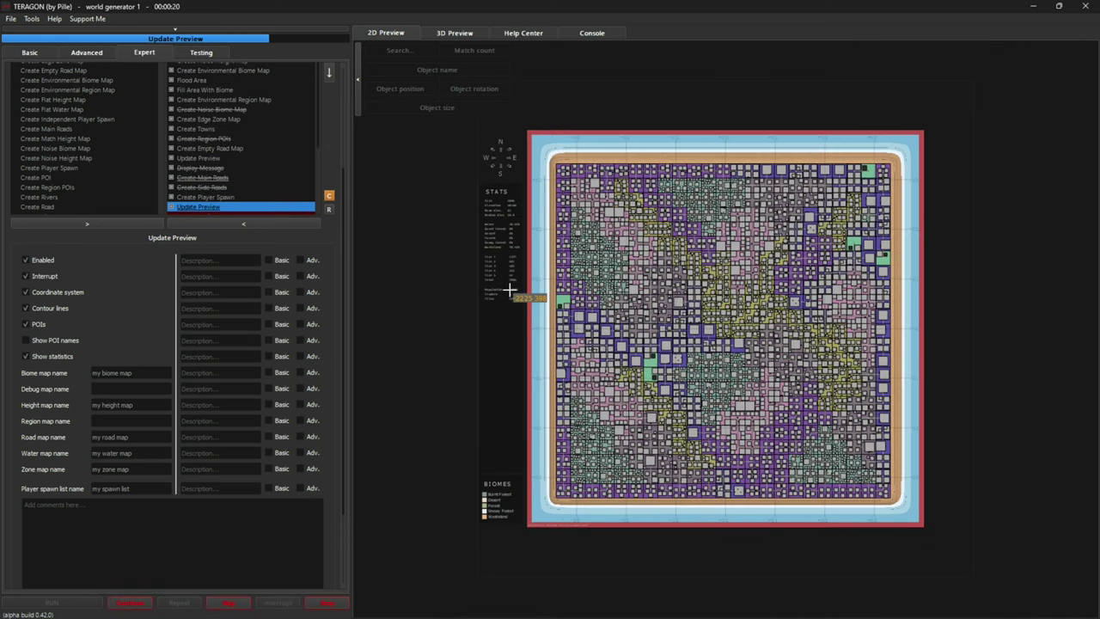
Step: Inspect the town layout in the 2D preview, check the basic world settings and continue the paused generation to export the world
scroll(511, 290, up, 5)
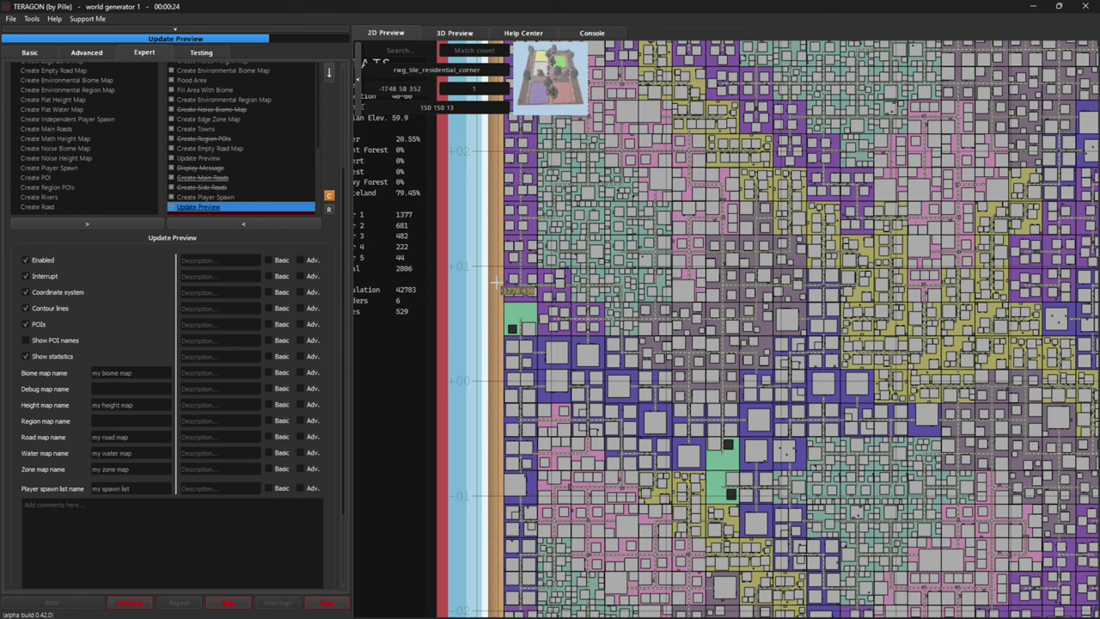
scroll(514, 294, down, 5)
scroll(618, 312, down, 2)
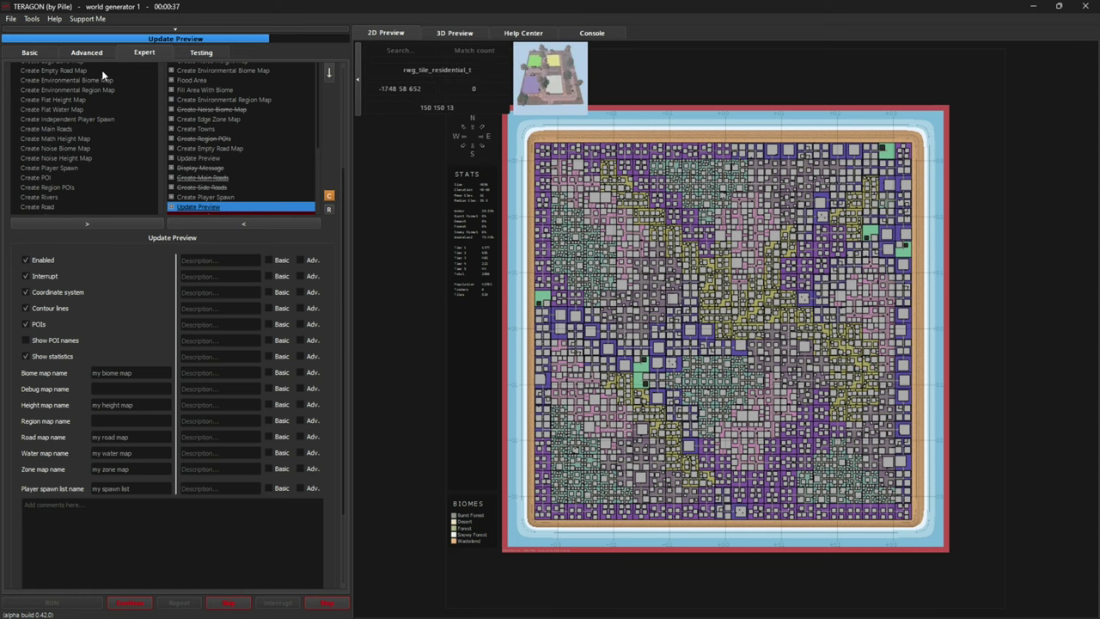
click(32, 53)
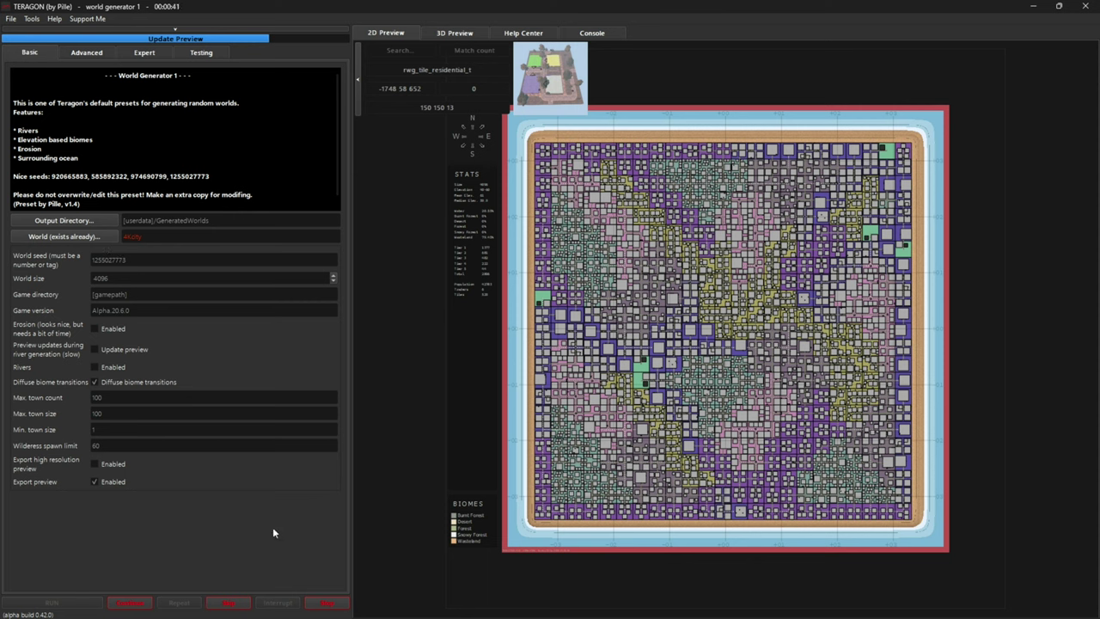
click(131, 603)
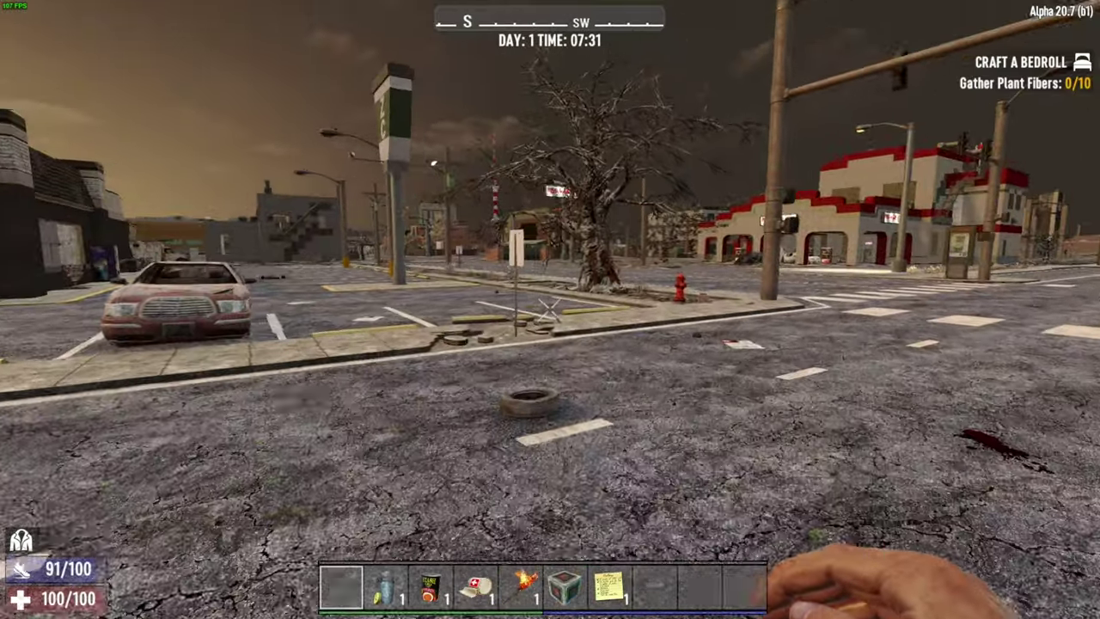
Step: Switch to 7 Days To Die and explore the streets and buildings of the generated 4K city on foot
key(w)
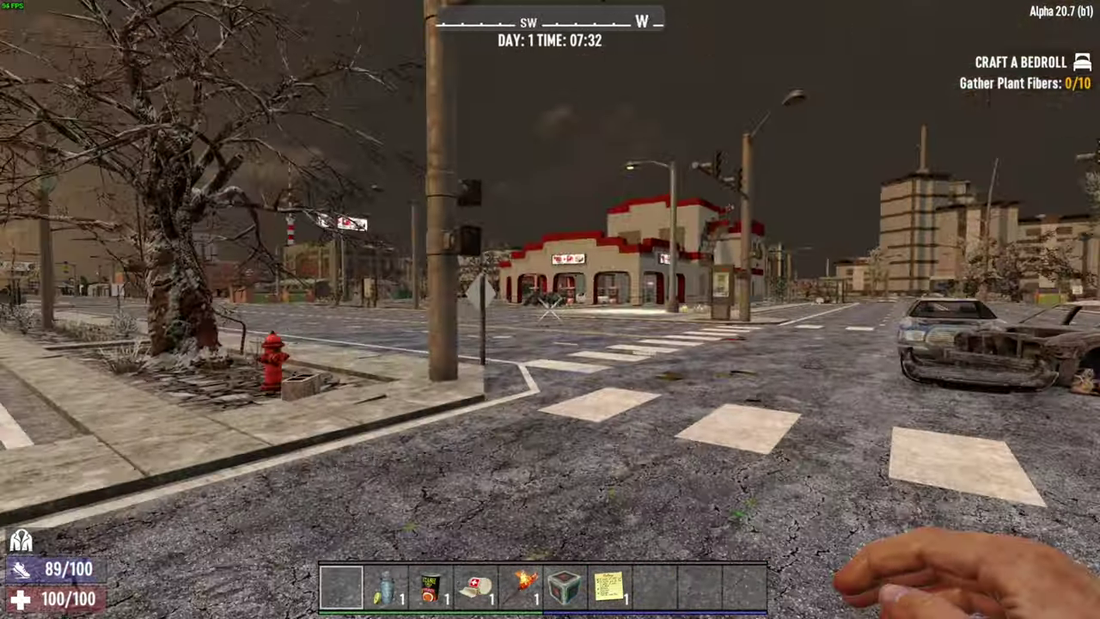
key(w)
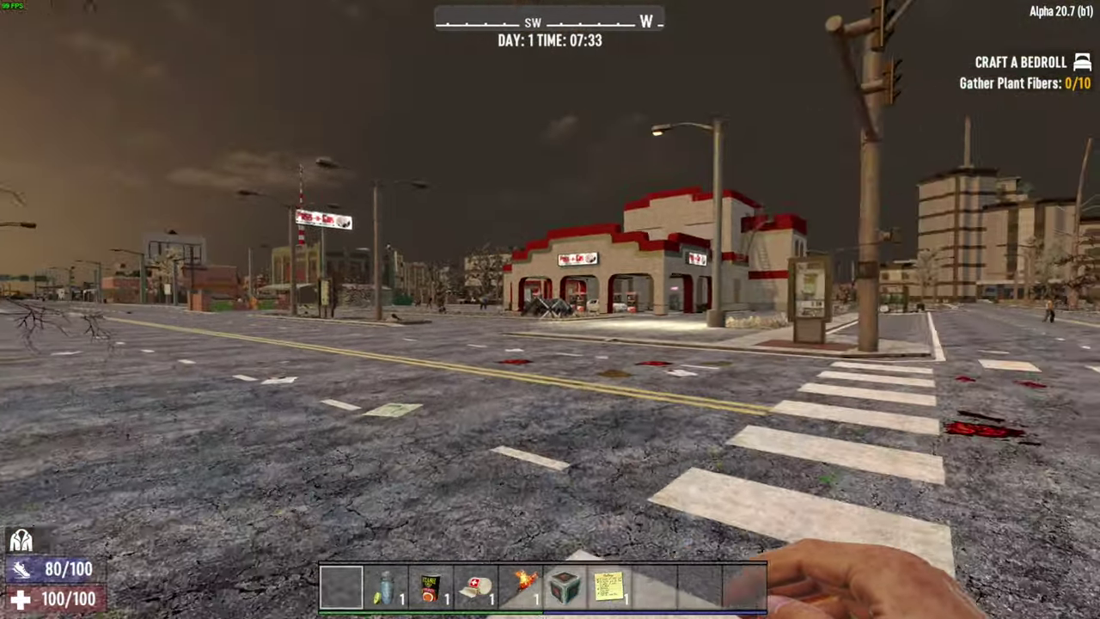
key(w)
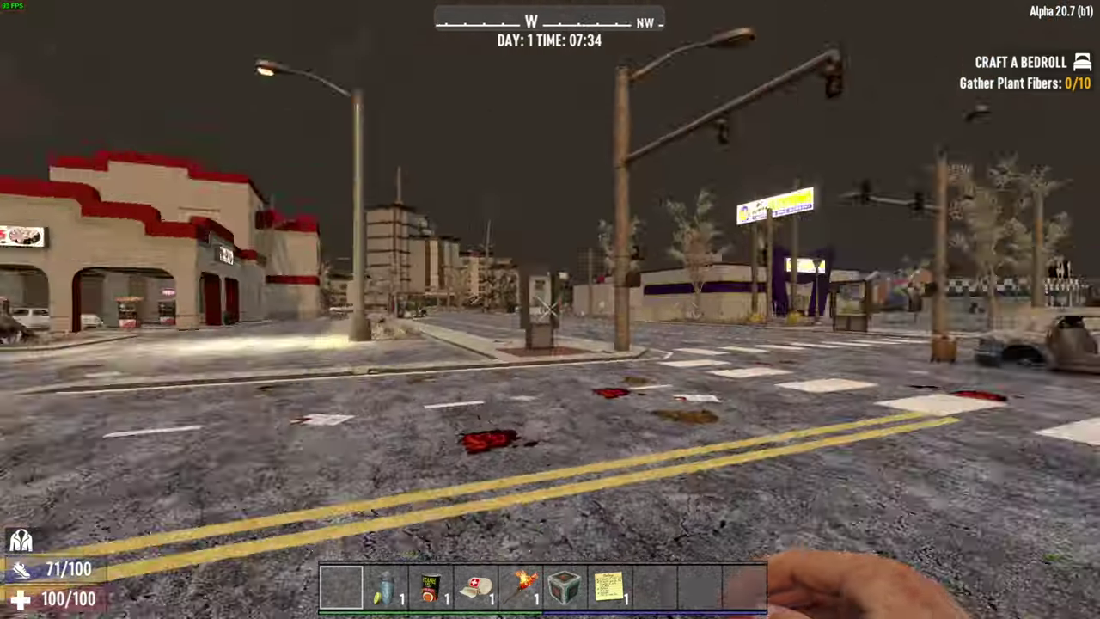
key(w)
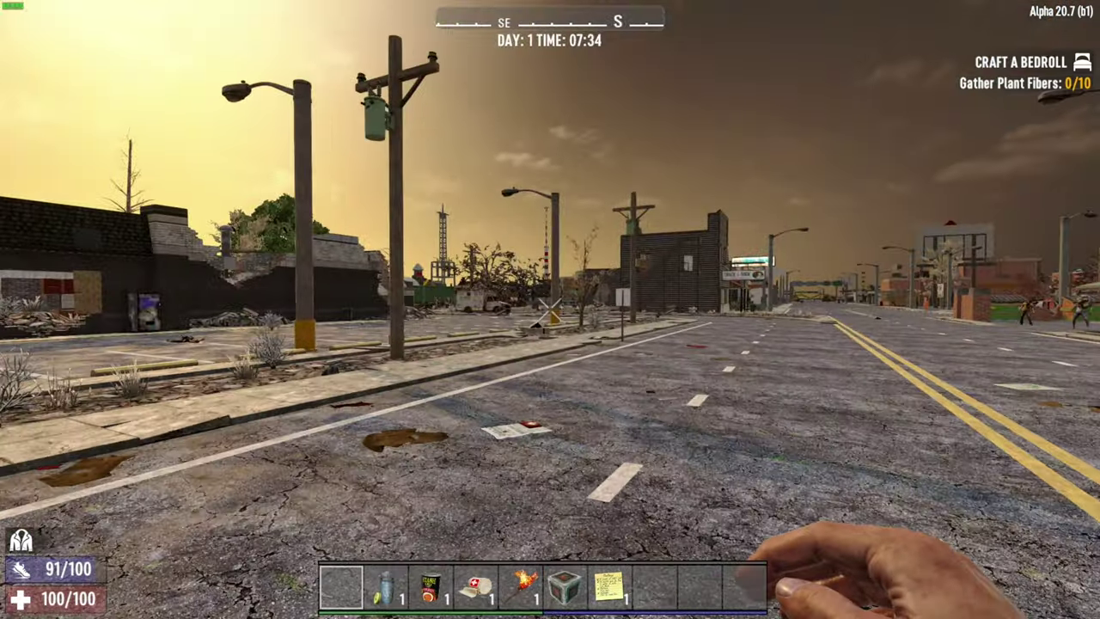
key(w)
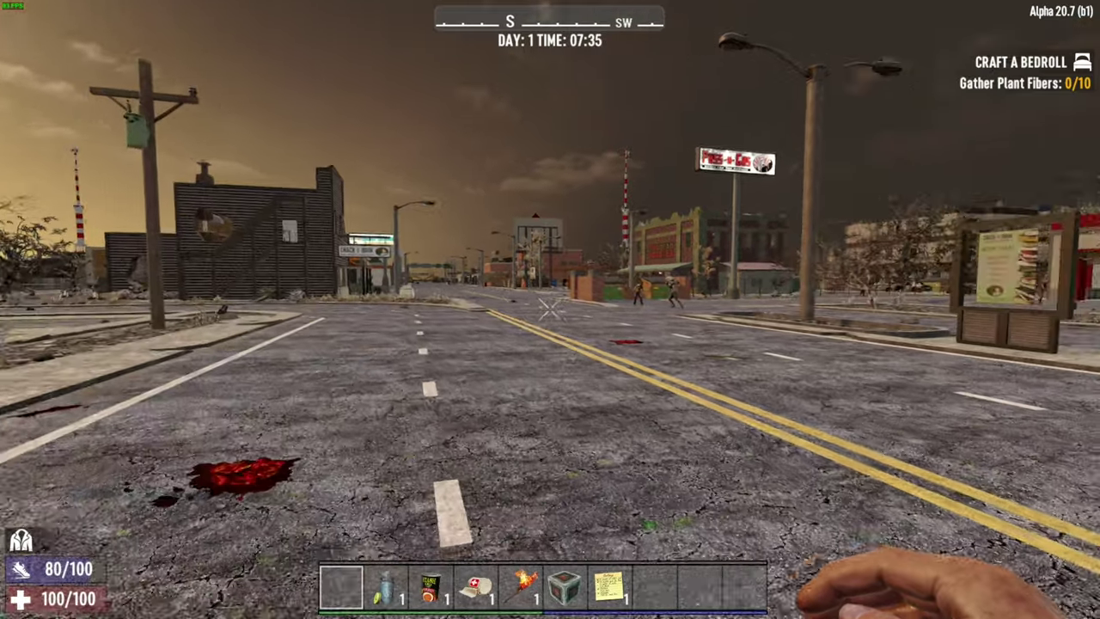
key(w)
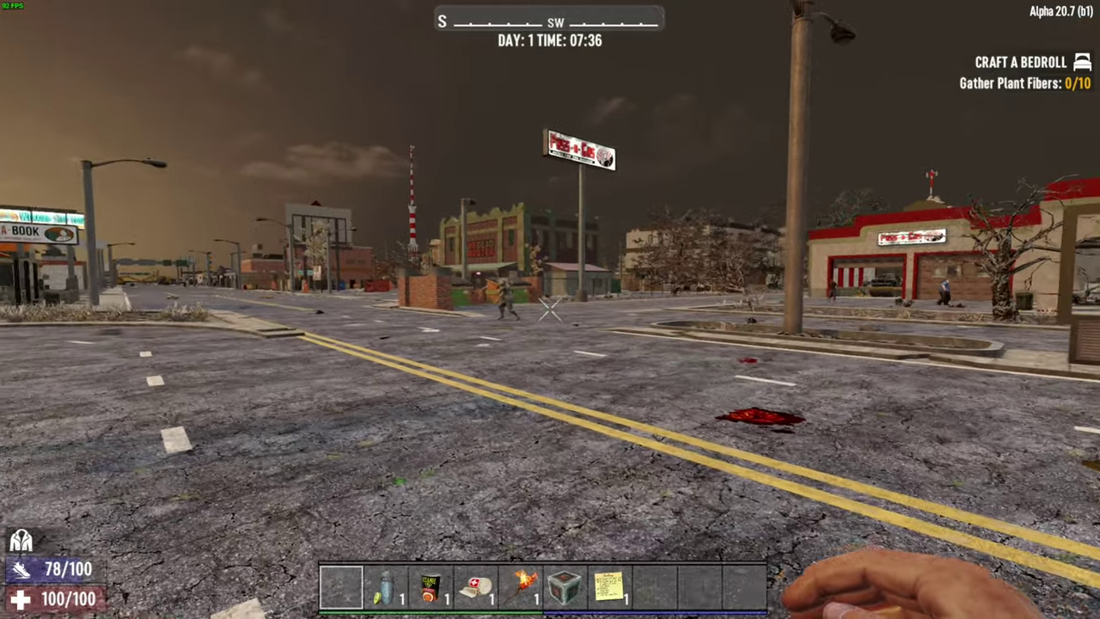
key(w)
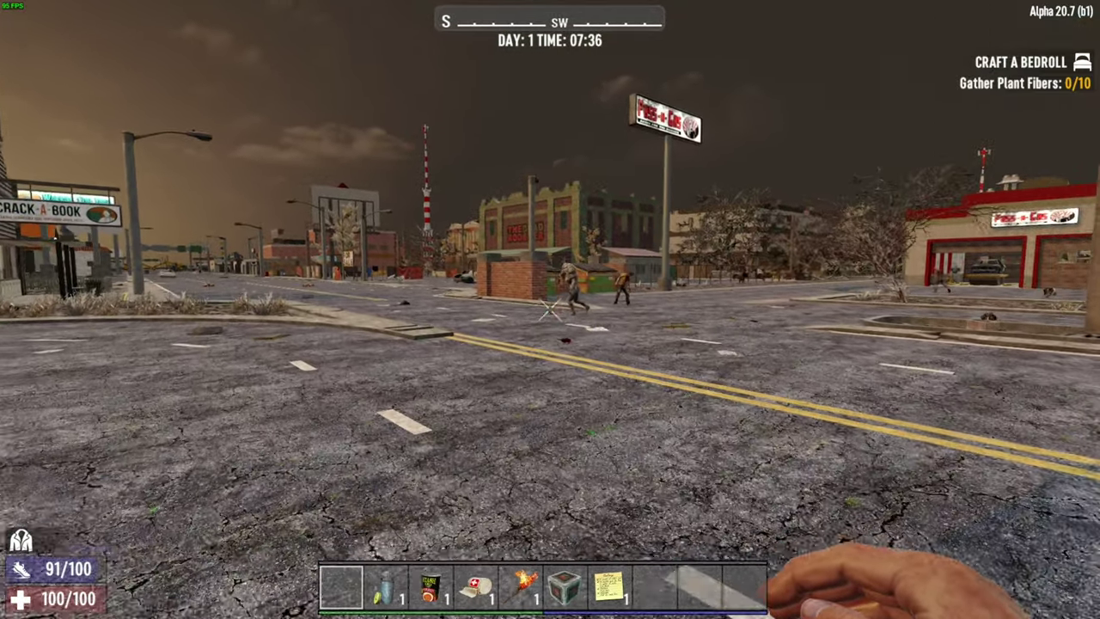
key(shift+w)
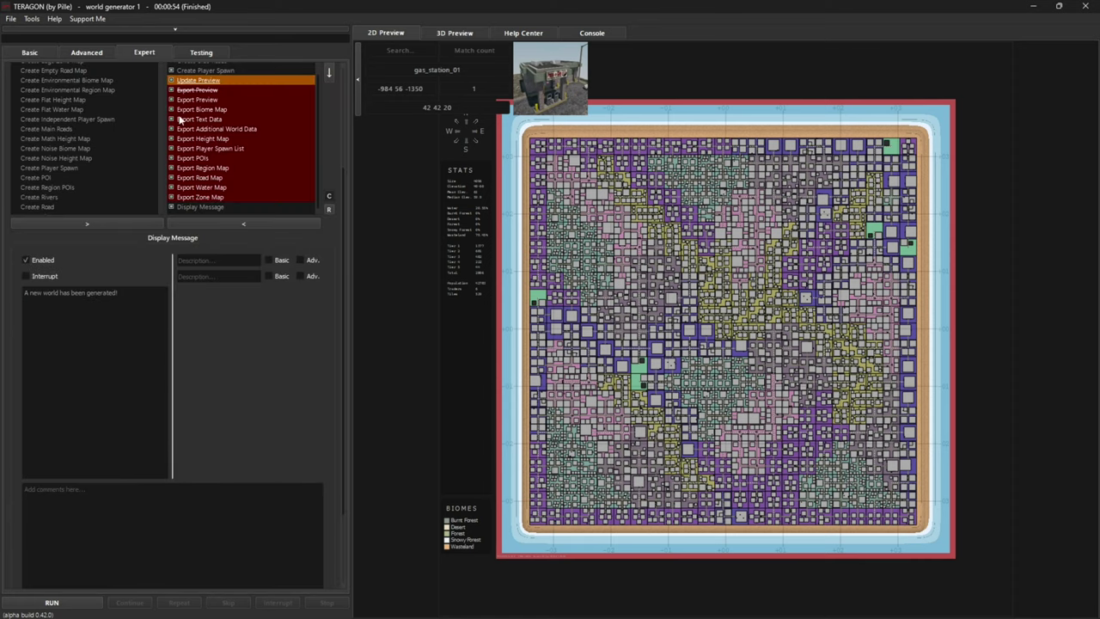
Step: Enable the Create Noise Biome Map command and run the generation again
scroll(216, 154, up, 5)
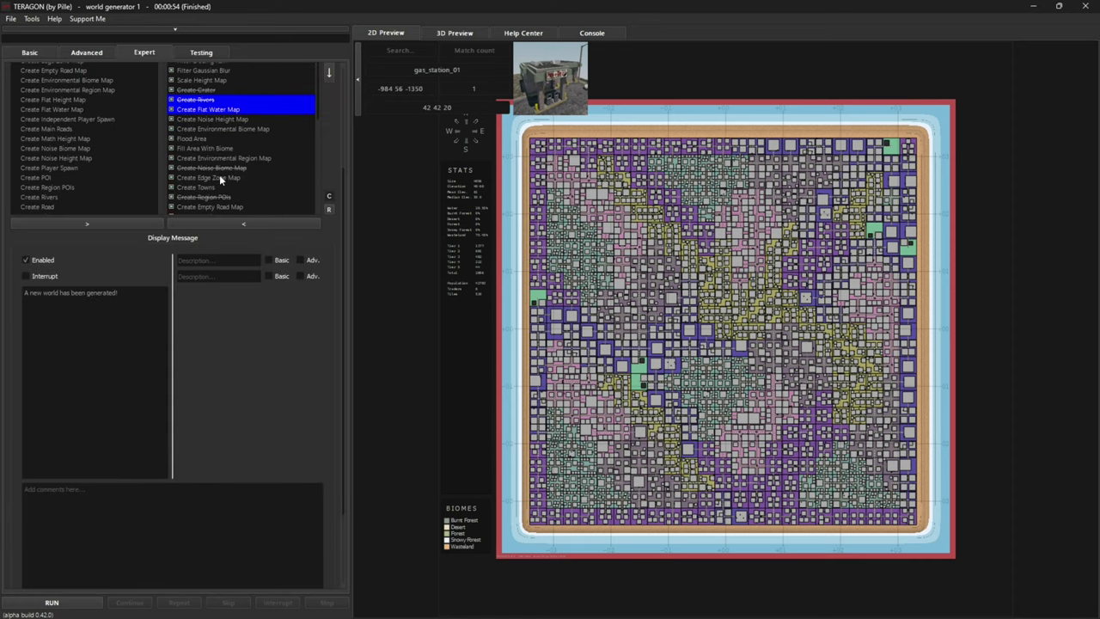
click(215, 168)
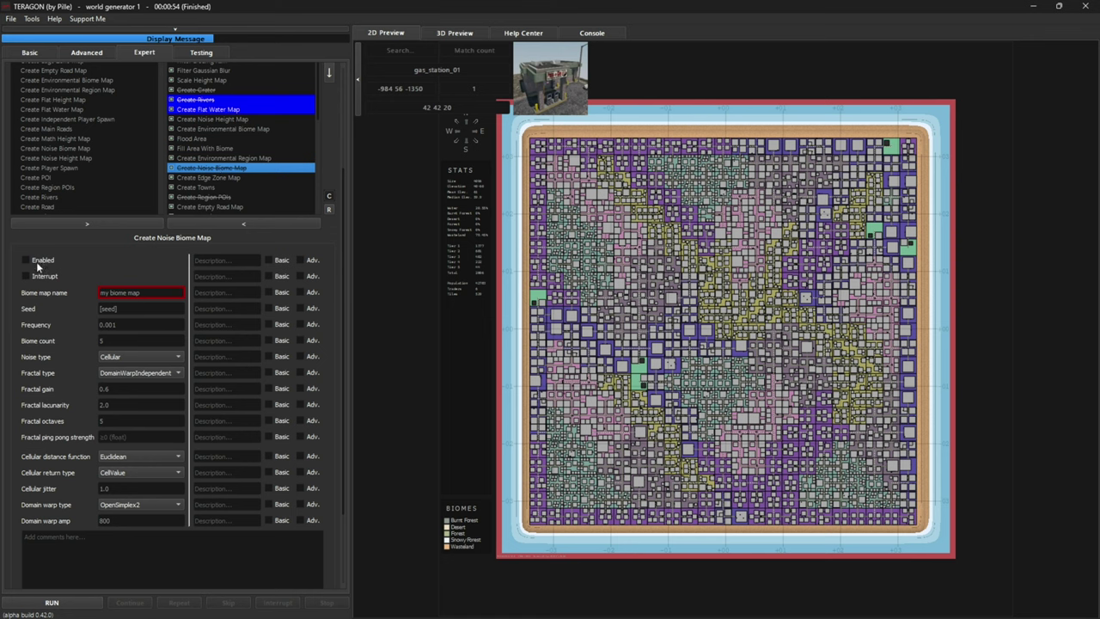
click(75, 608)
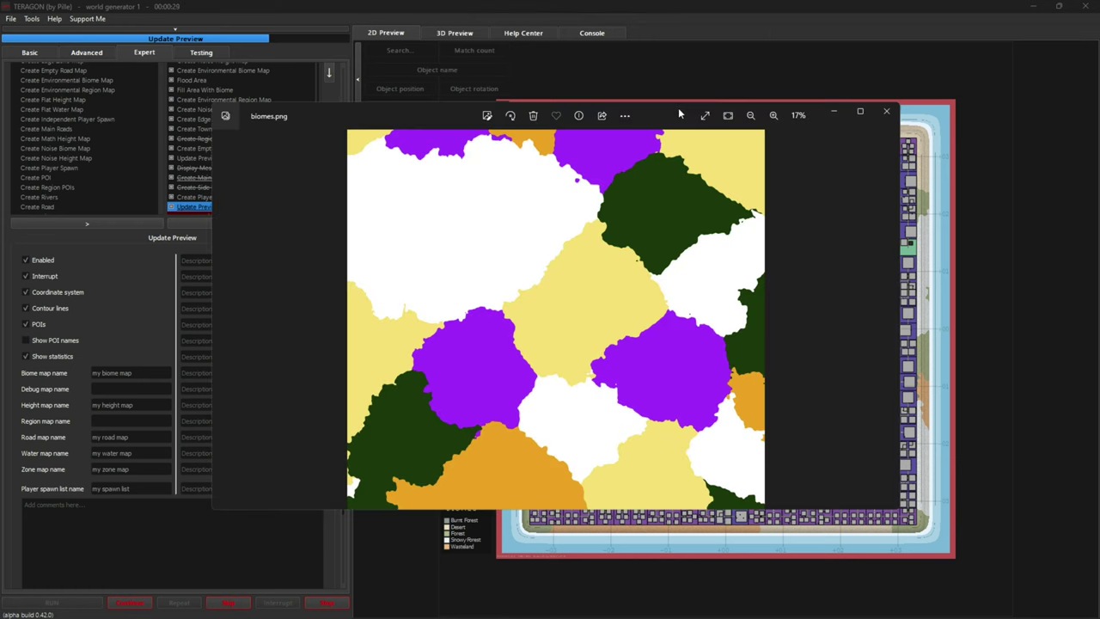
Step: Examine the biome distribution in biomes.png at full-window size and close the image
double_click(678, 108)
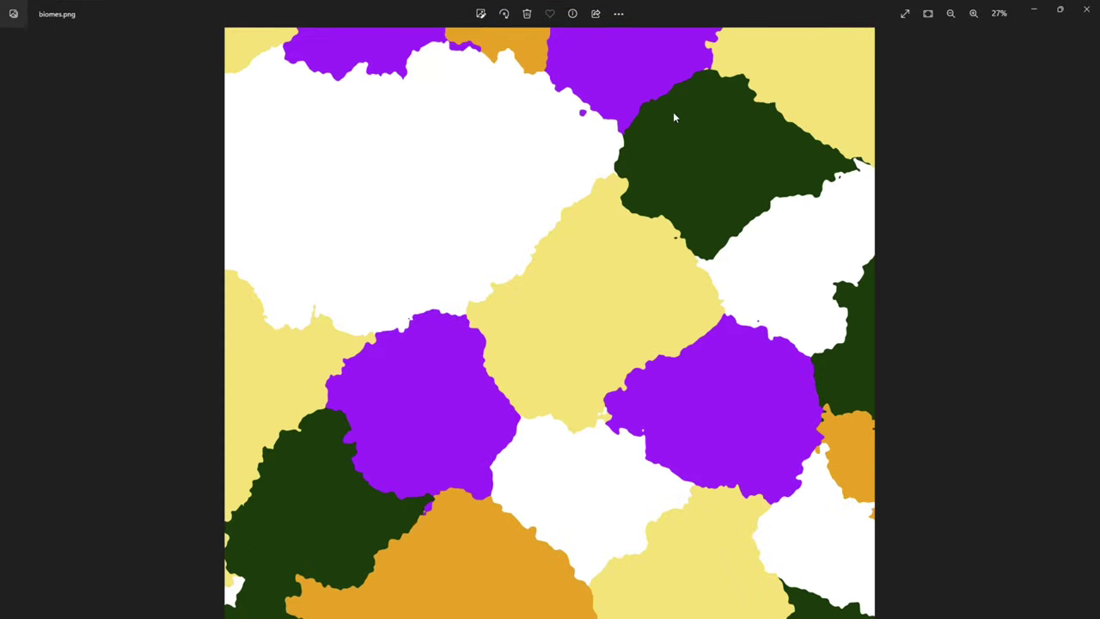
double_click(741, 10)
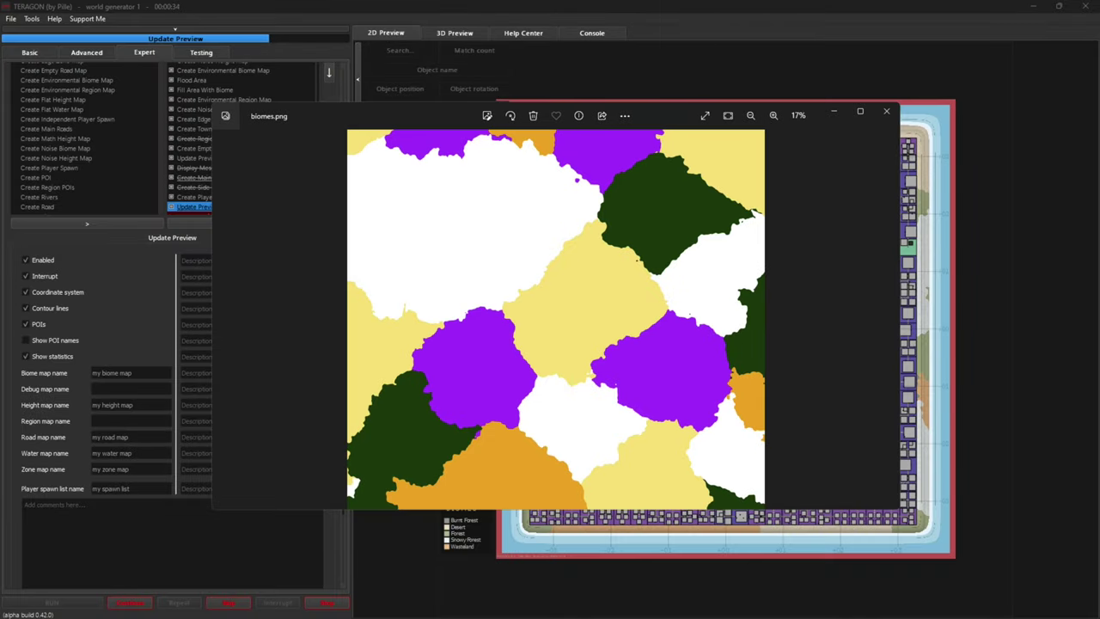
click(886, 111)
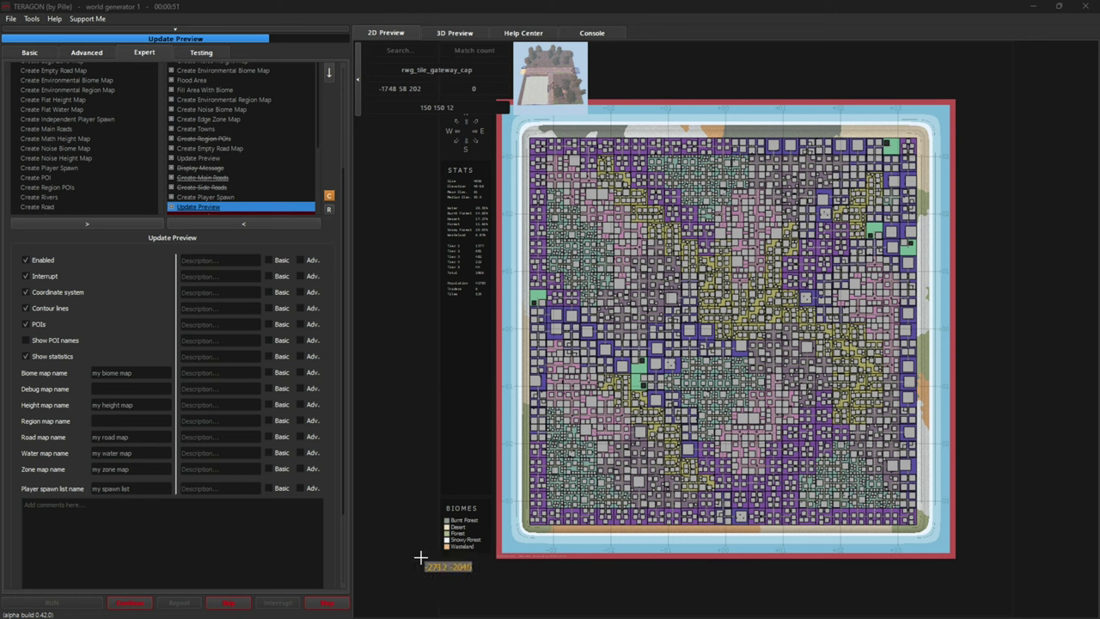
Step: Continue the paused generation to export the 4K world with noise-based biomes and dismiss the completion message
click(137, 605)
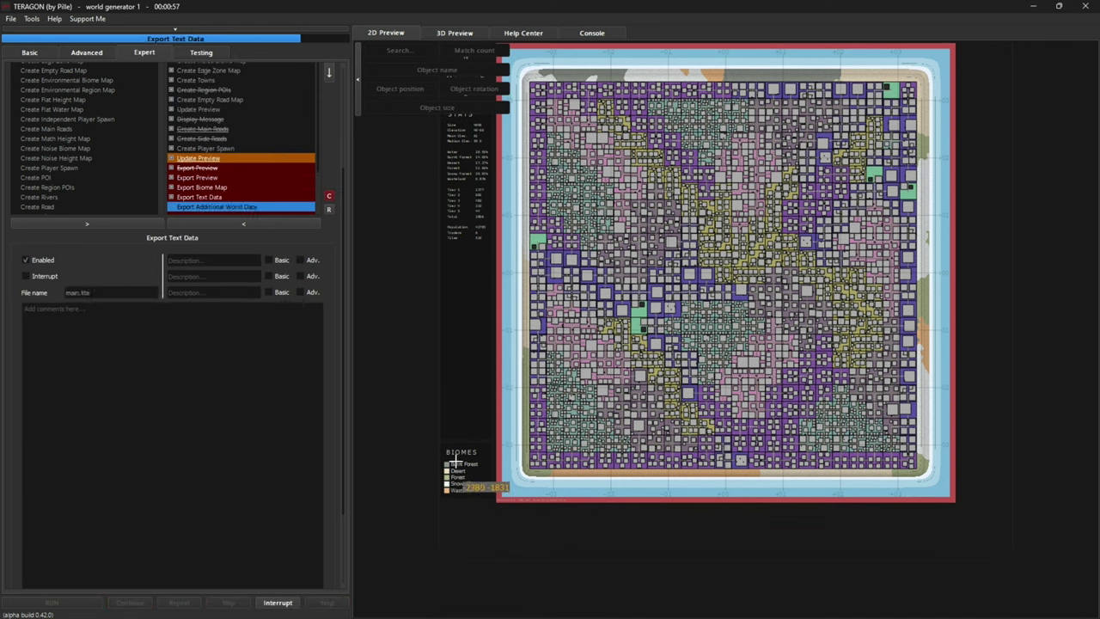
scroll(455, 447, up, 2)
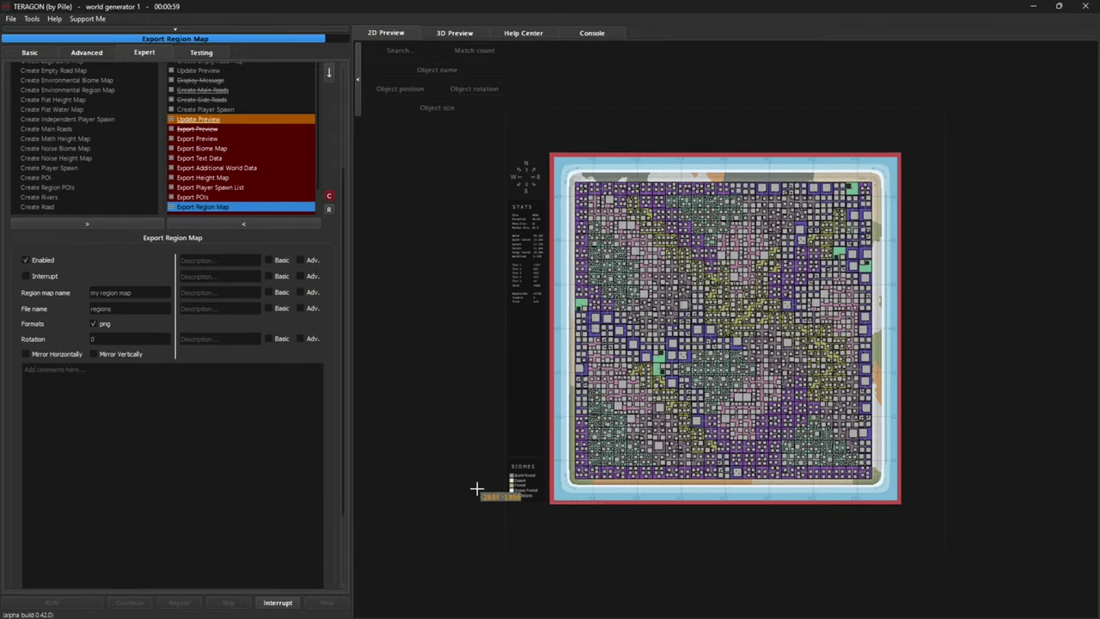
scroll(486, 486, up, 1)
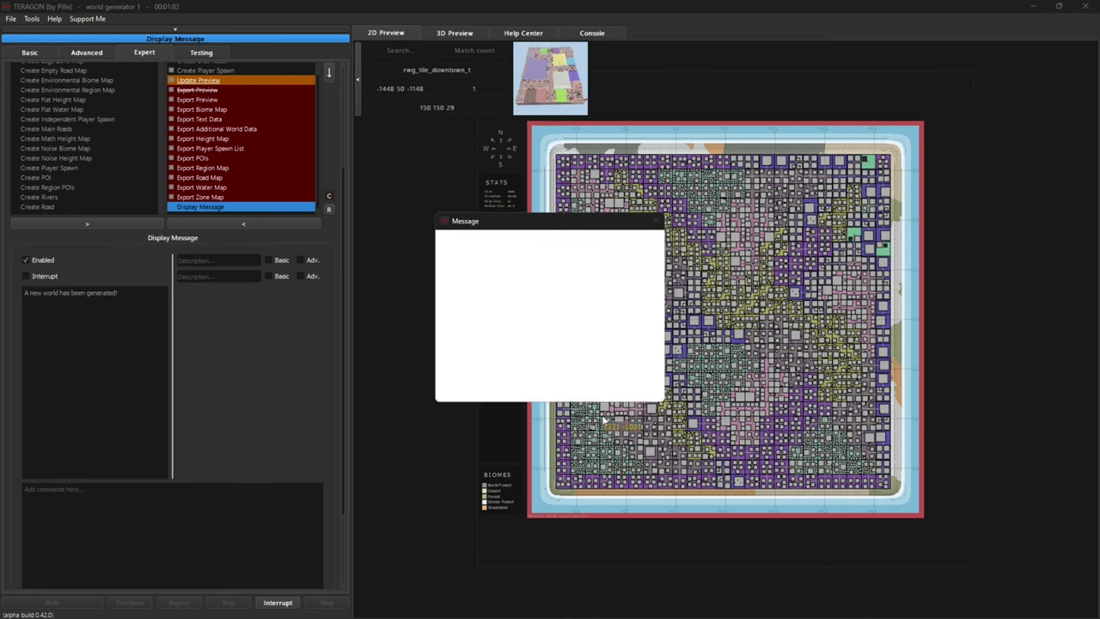
click(550, 390)
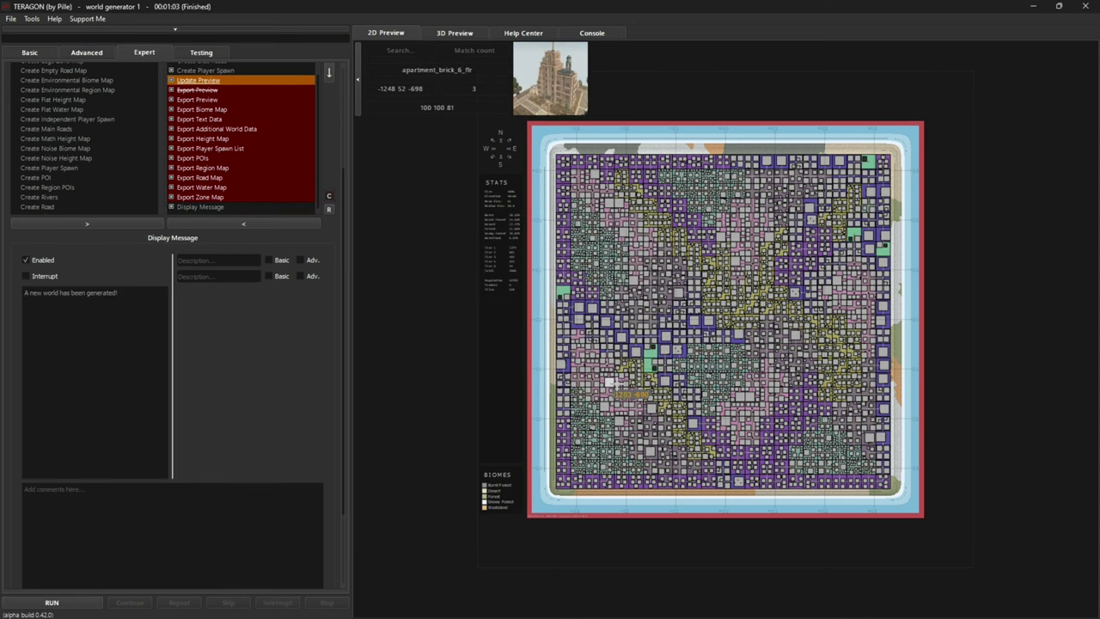